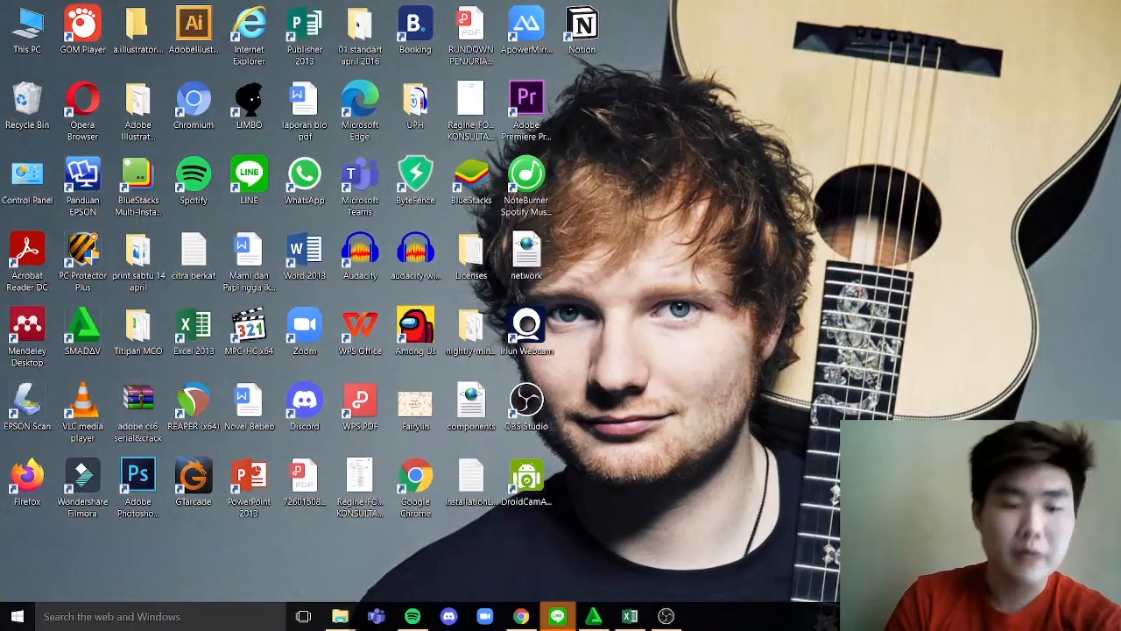
- Find Access 2013 through the system search and launch it
click(146, 616)
text(a)
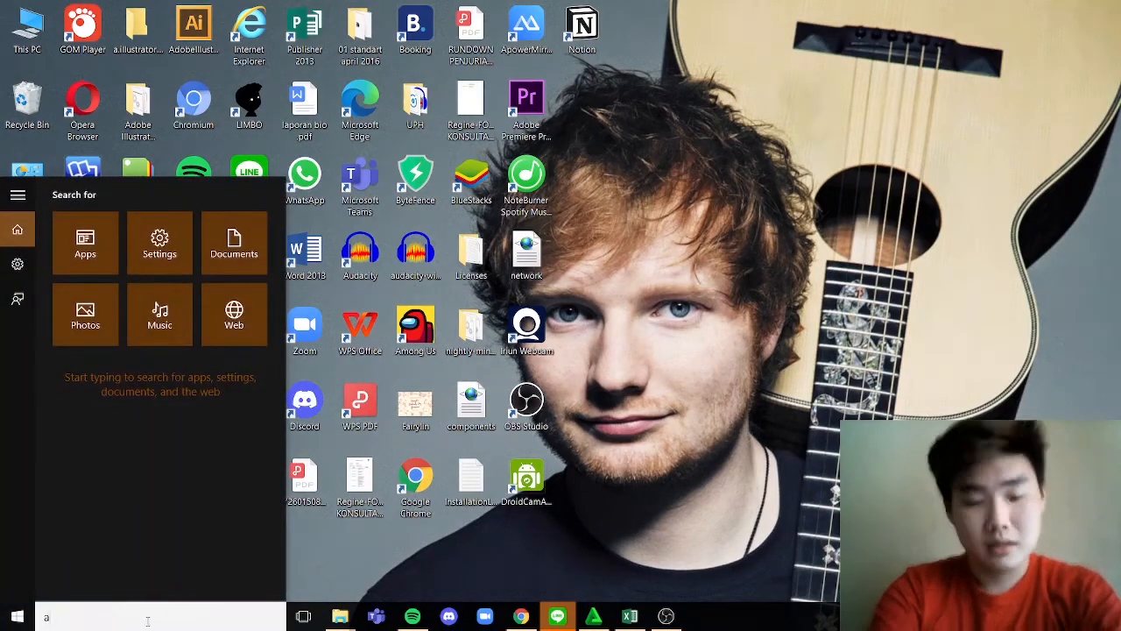
text(cces)
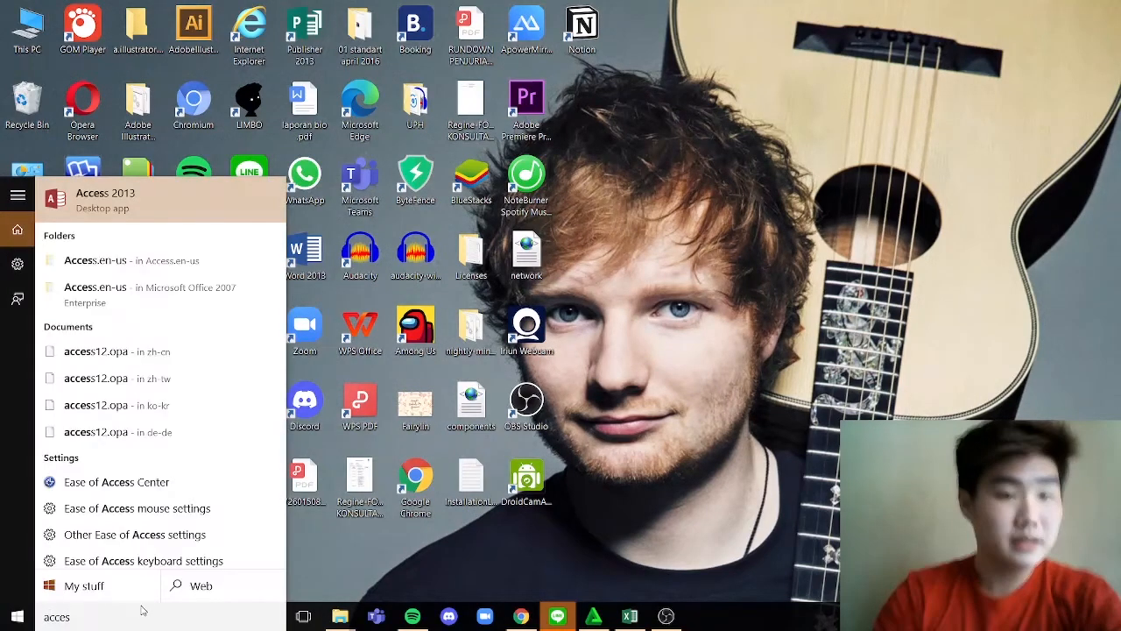
click(159, 206)
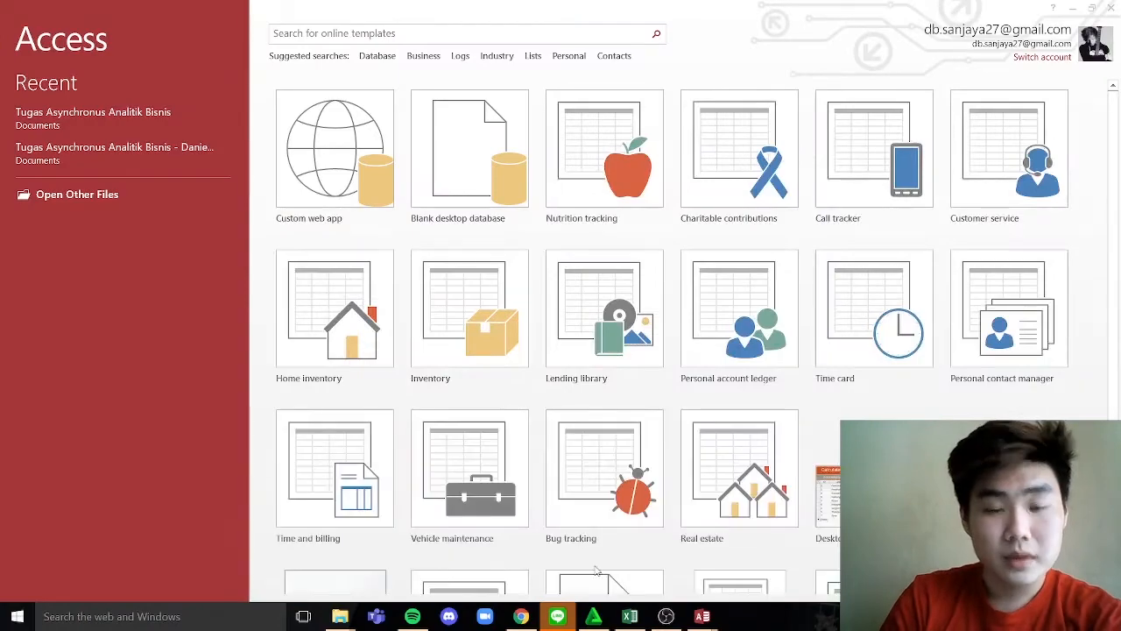
- Switch to the analitik bisnis data workbook in Excel and look over its Customers and Order Detail sheets
mouse_move(643, 622)
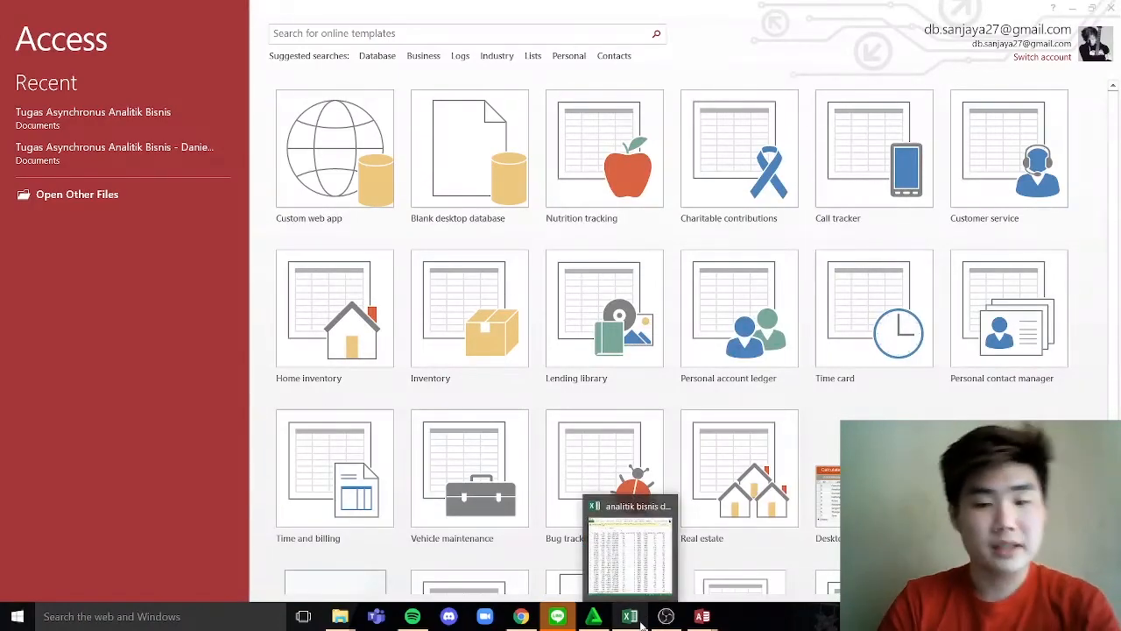
click(643, 622)
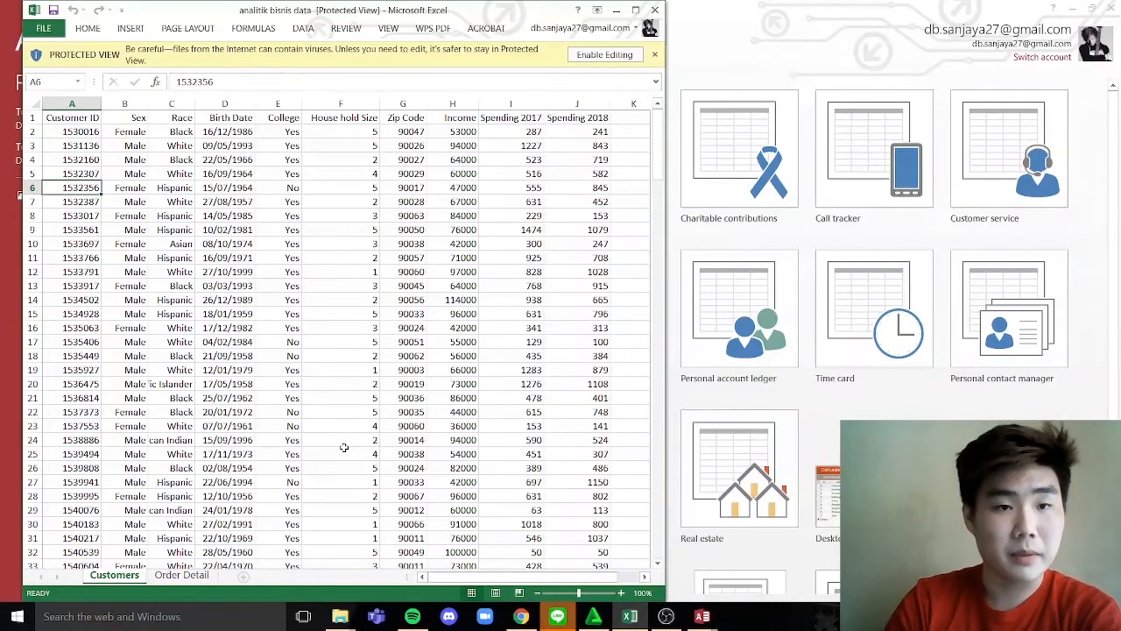
scroll(345, 448, down, 14)
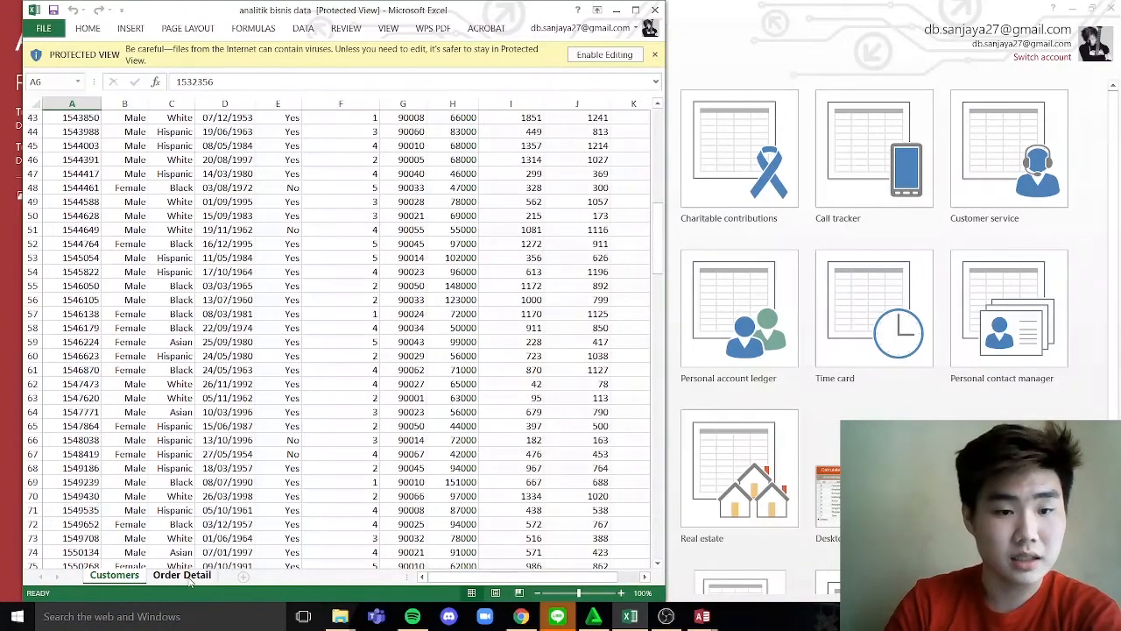
click(184, 577)
scroll(210, 512, up, 7)
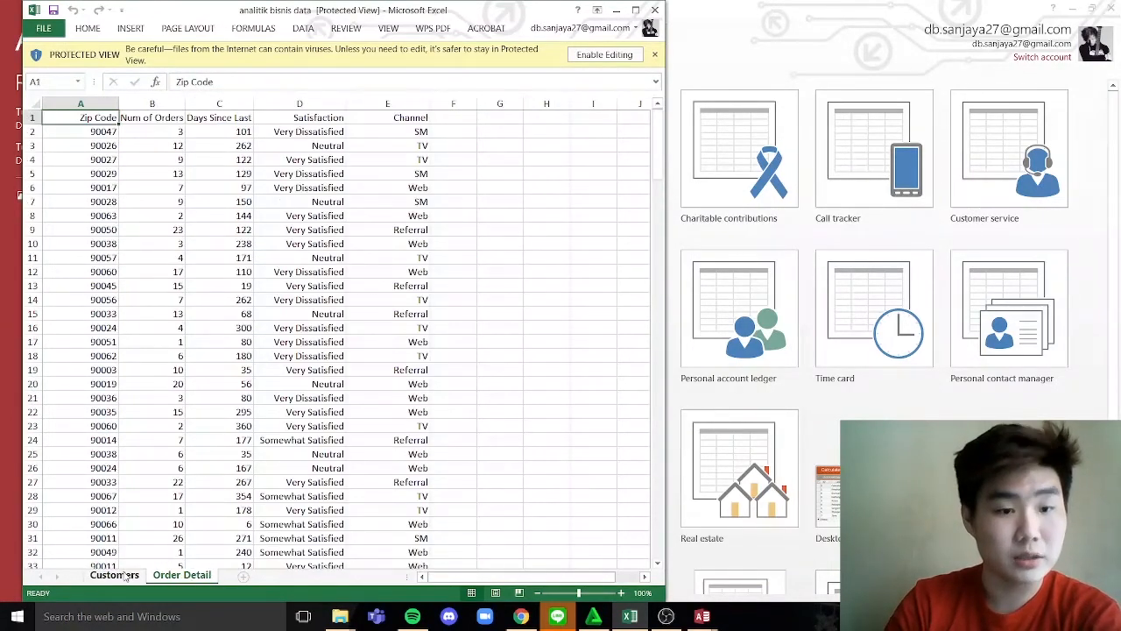
click(127, 575)
scroll(215, 502, up, 7)
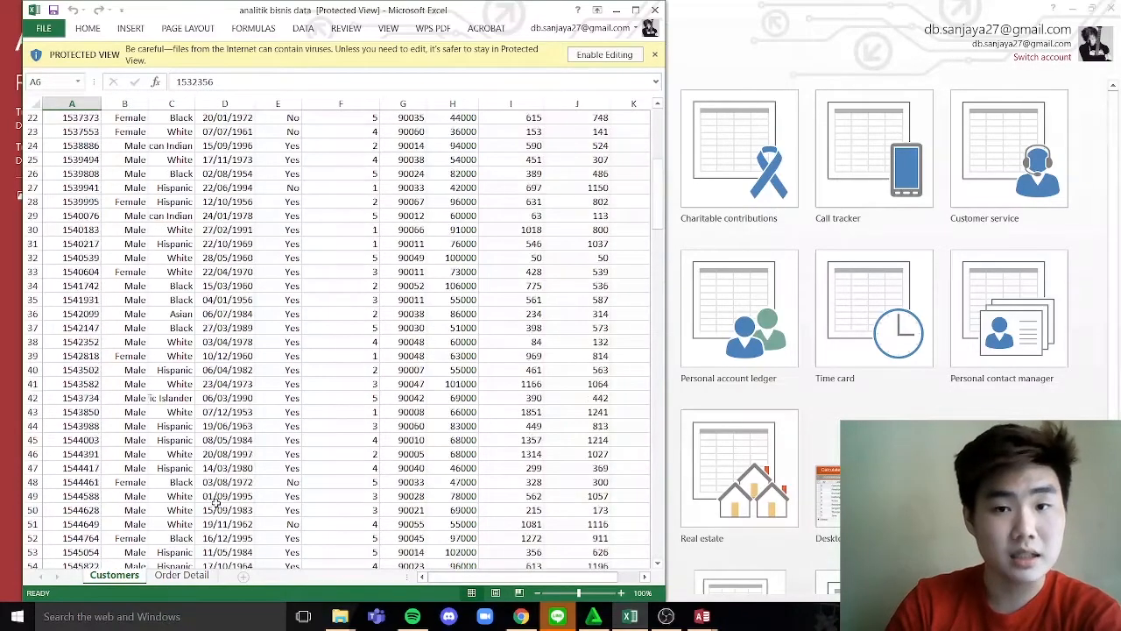
scroll(214, 502, up, 7)
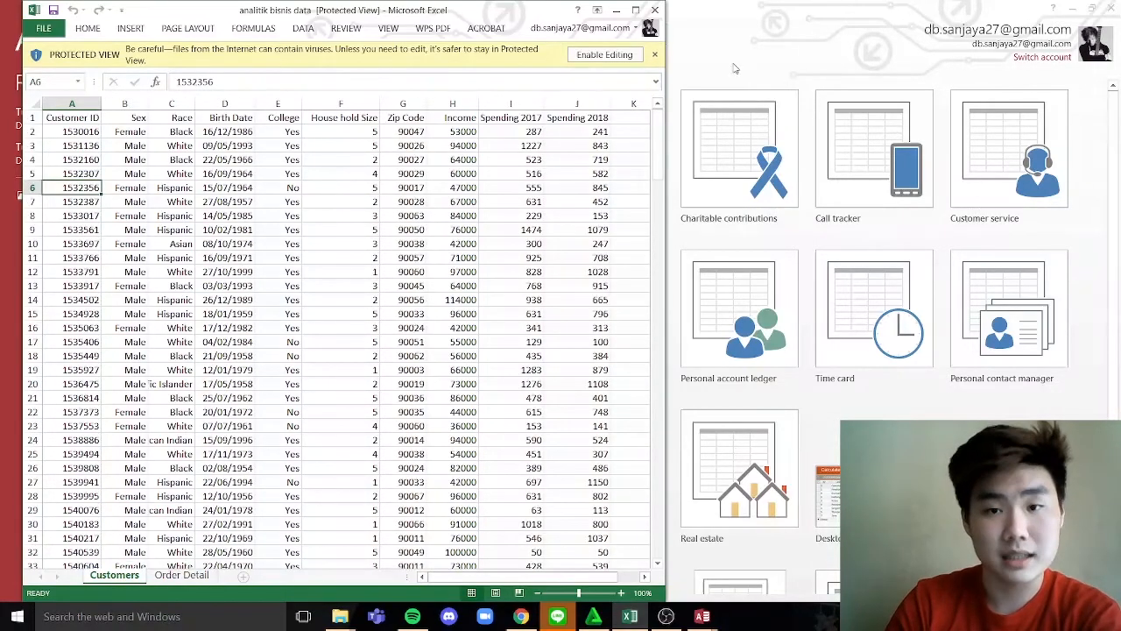
- Return to Access and create a blank desktop database named Tugas Analitik Bisnis
click(736, 68)
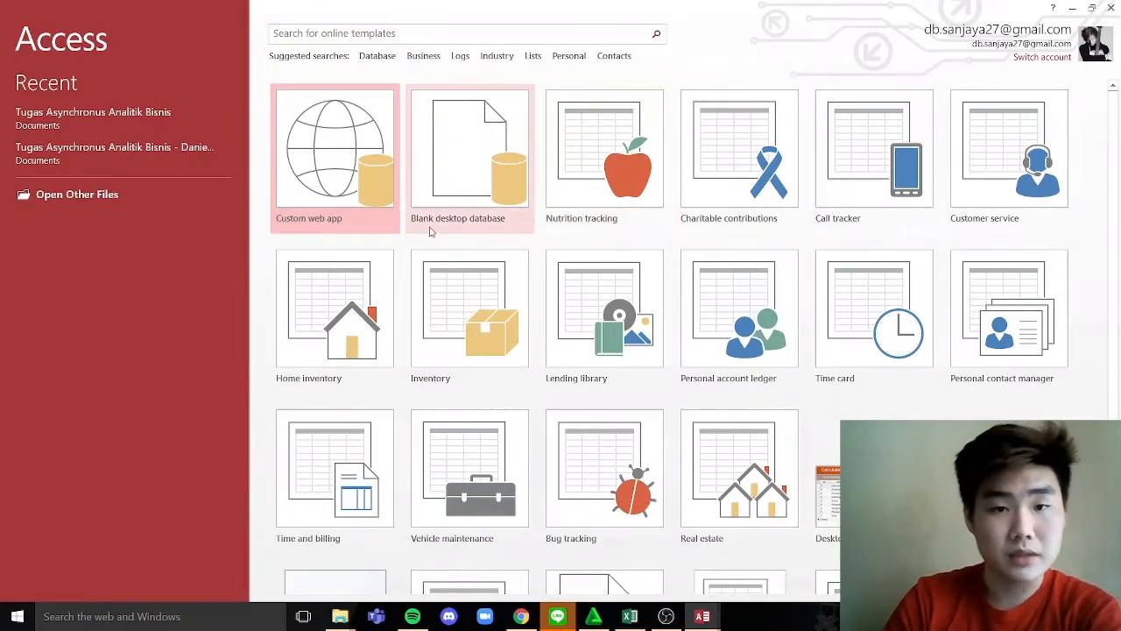
click(478, 167)
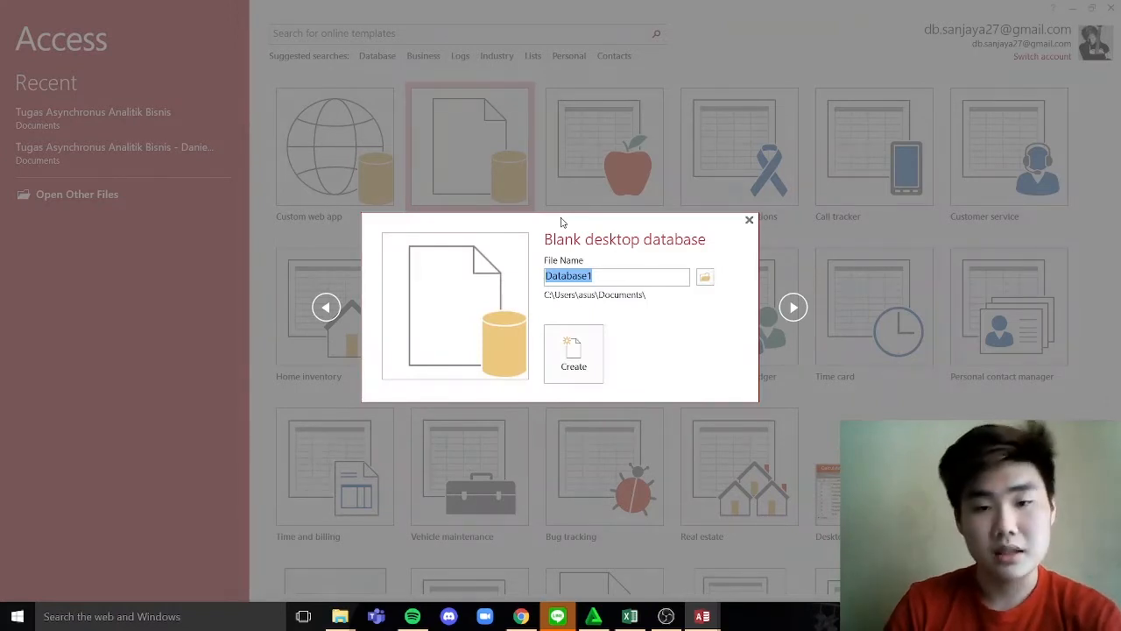
text(A)
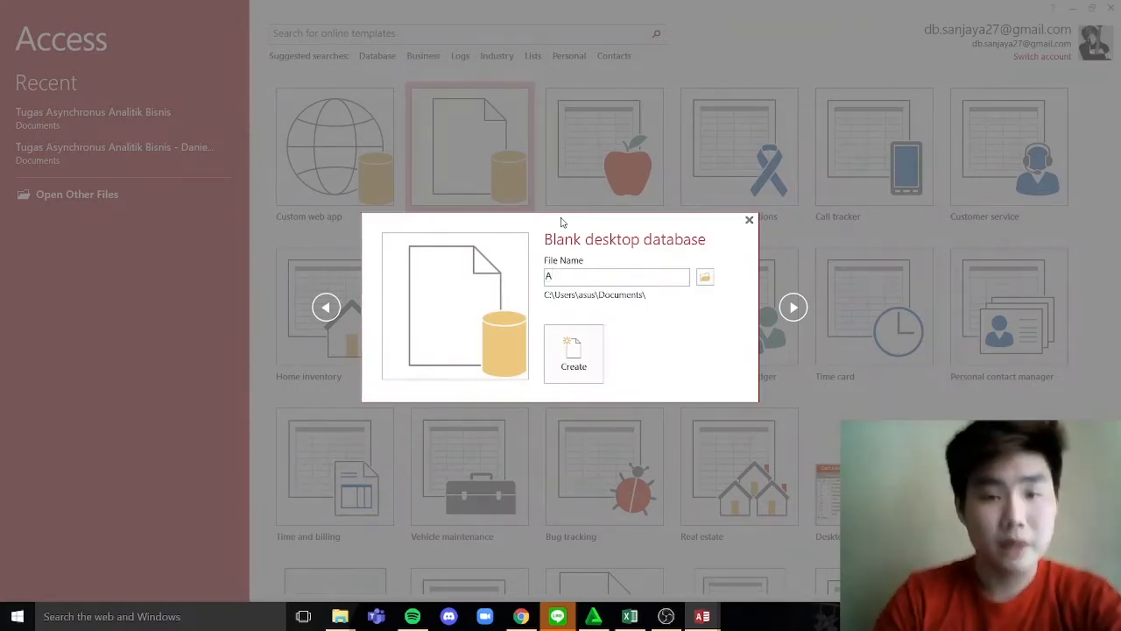
key(BackSpace)
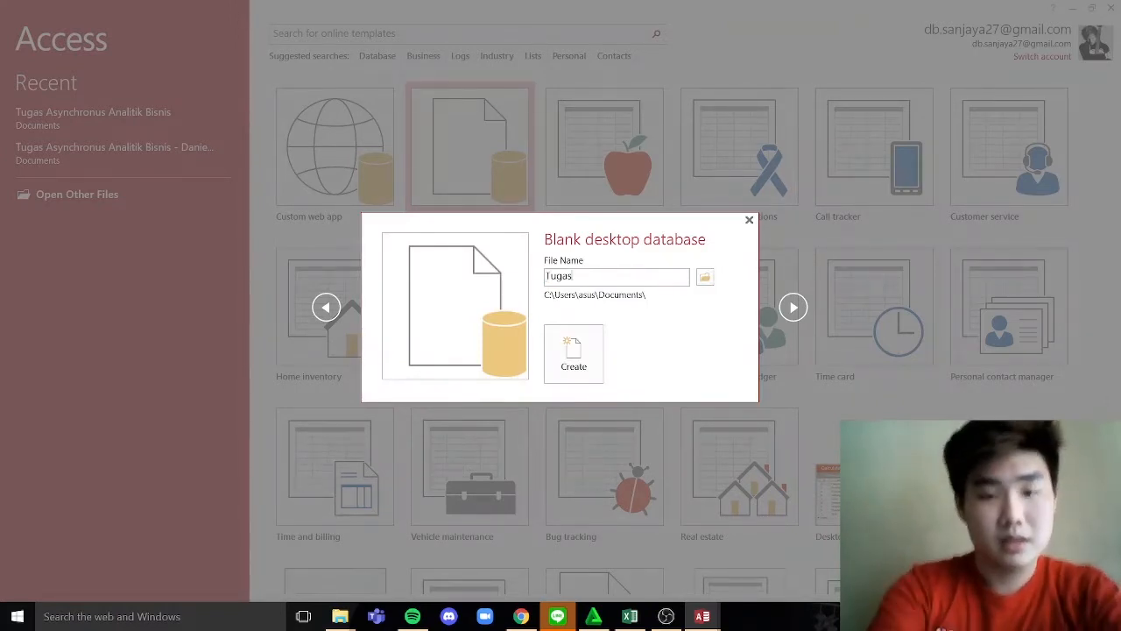
text(Tugas Anal)
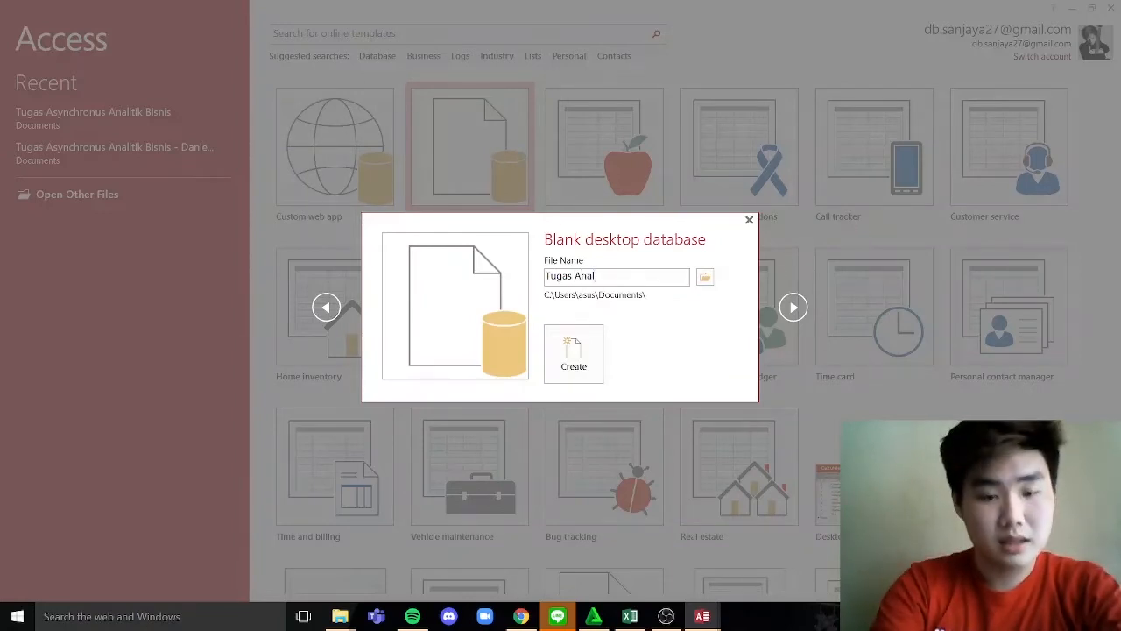
text(itik Bi)
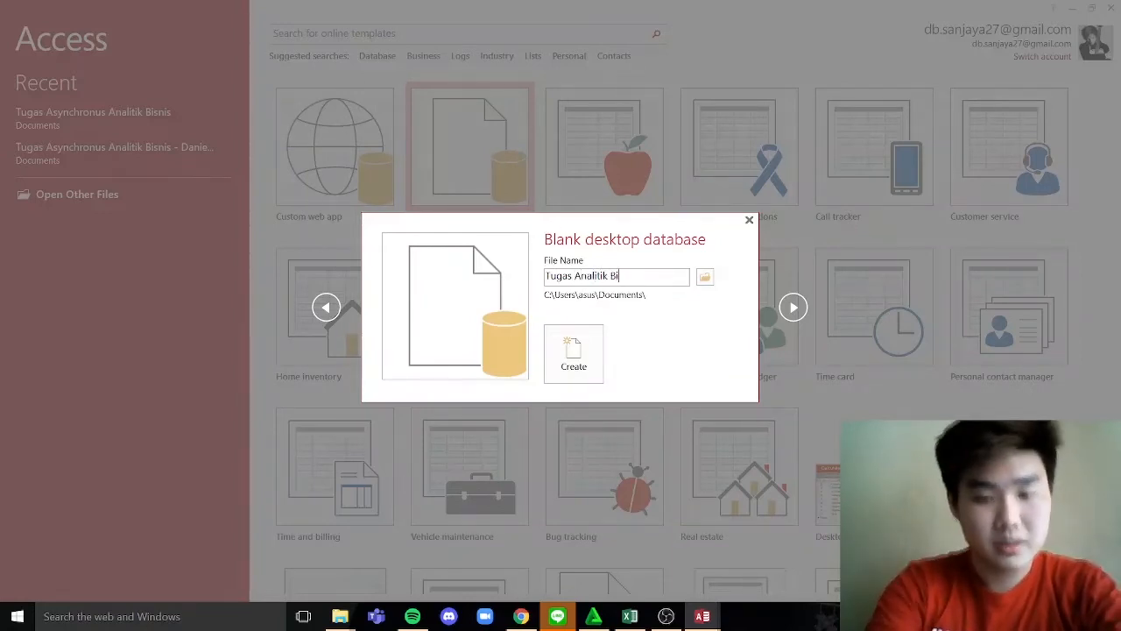
text(snis)
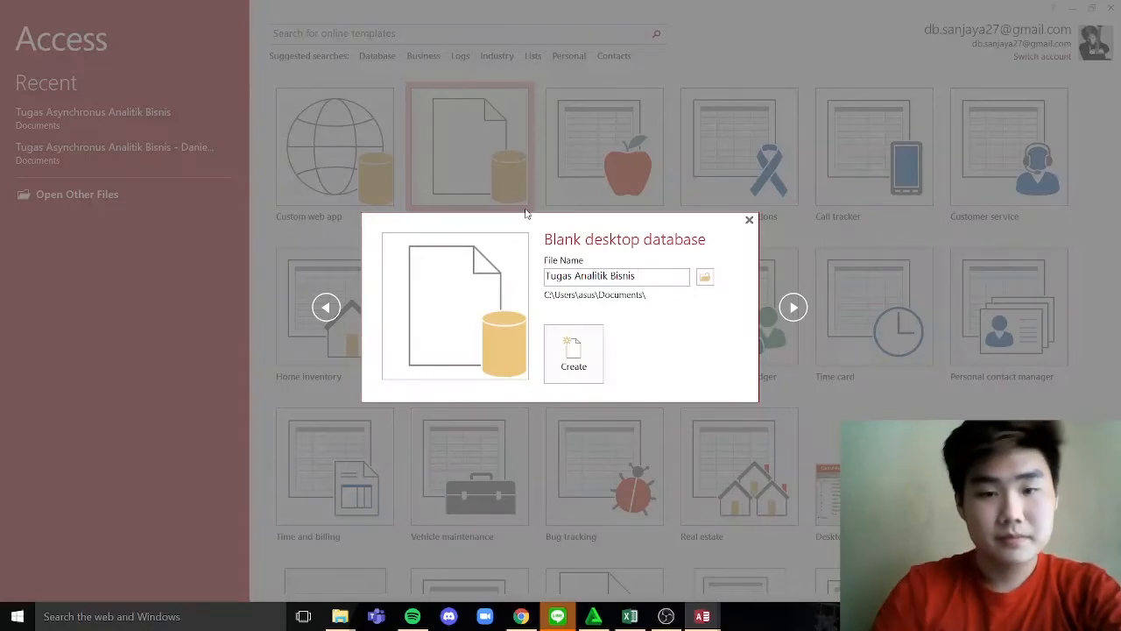
click(565, 359)
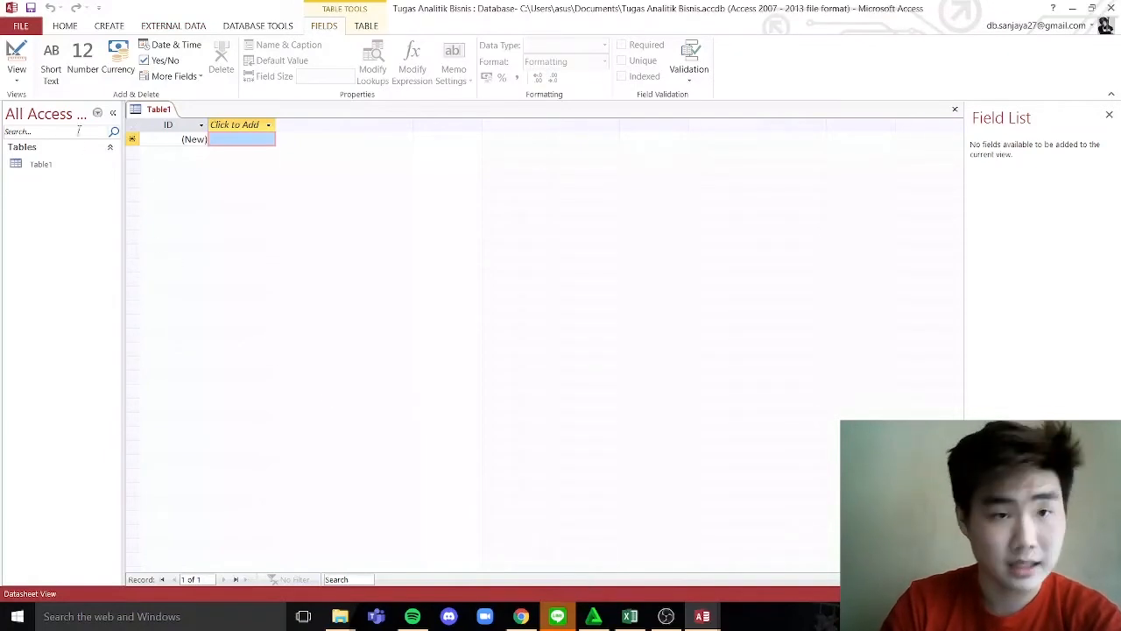
- Start an Excel import into a new table, using the analitik bisnis data file from the ANALITIK BISNIS folder as source
click(196, 30)
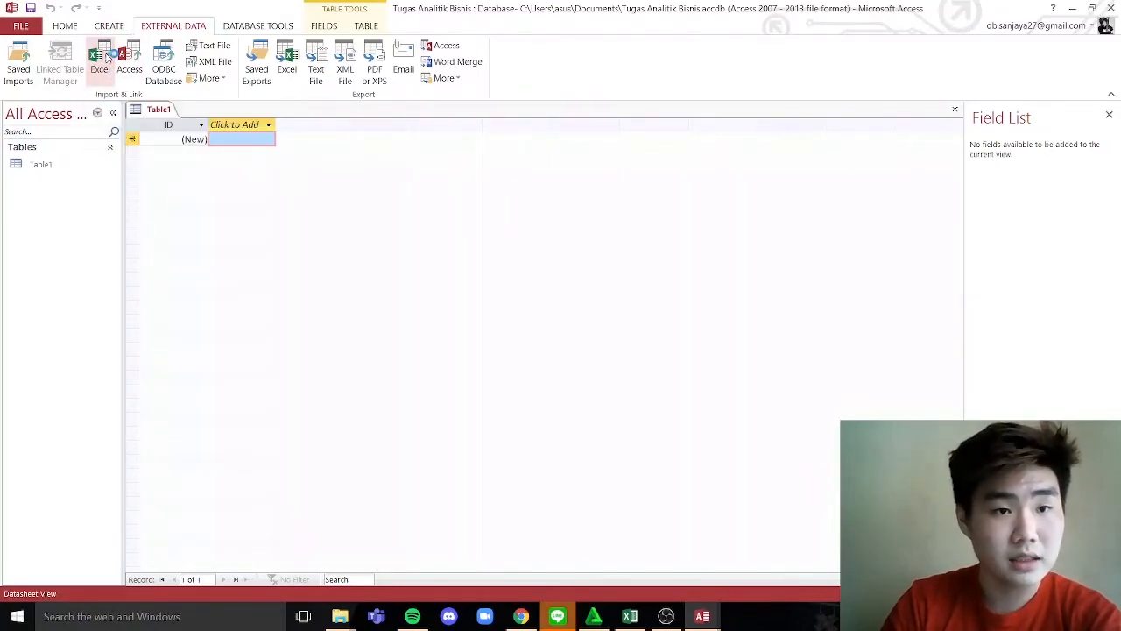
click(100, 60)
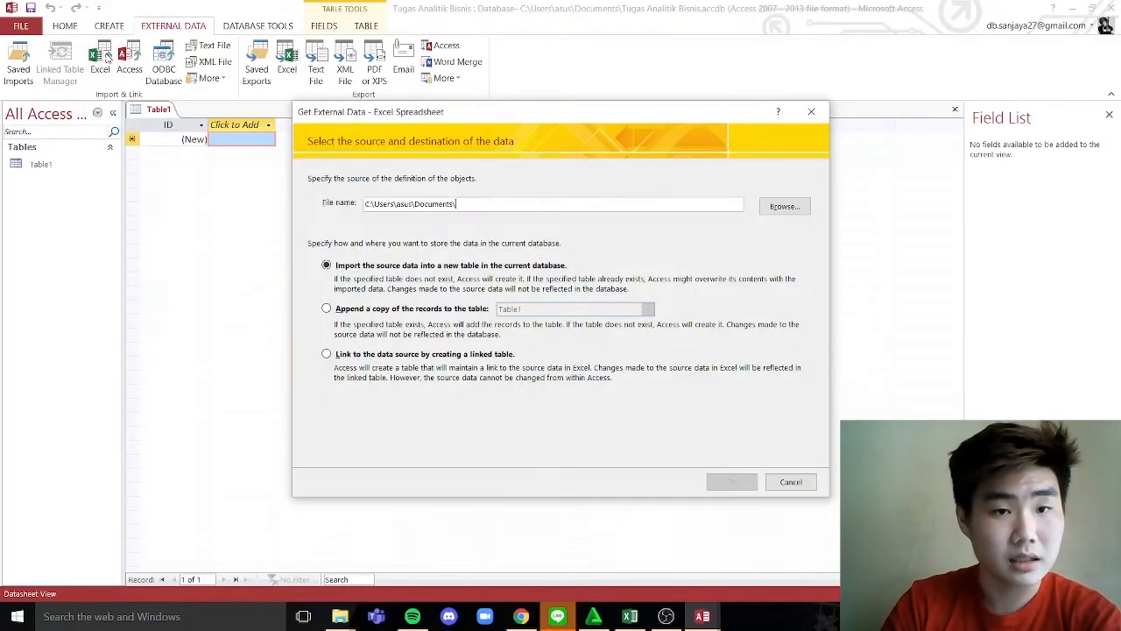
click(790, 210)
scroll(375, 285, up, 5)
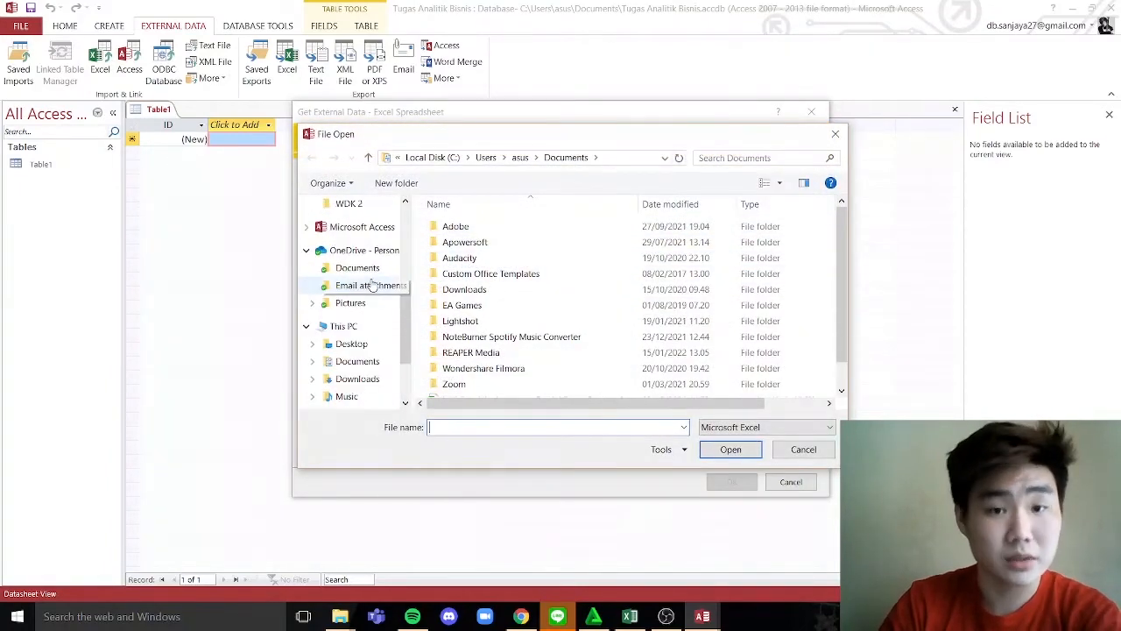
click(387, 240)
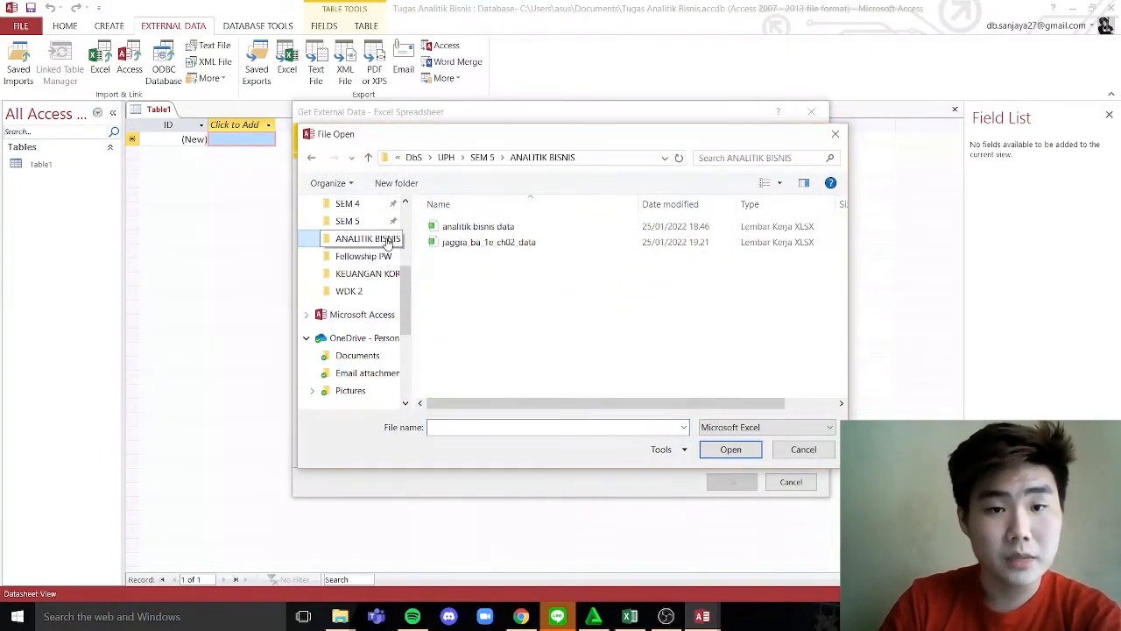
double_click(482, 230)
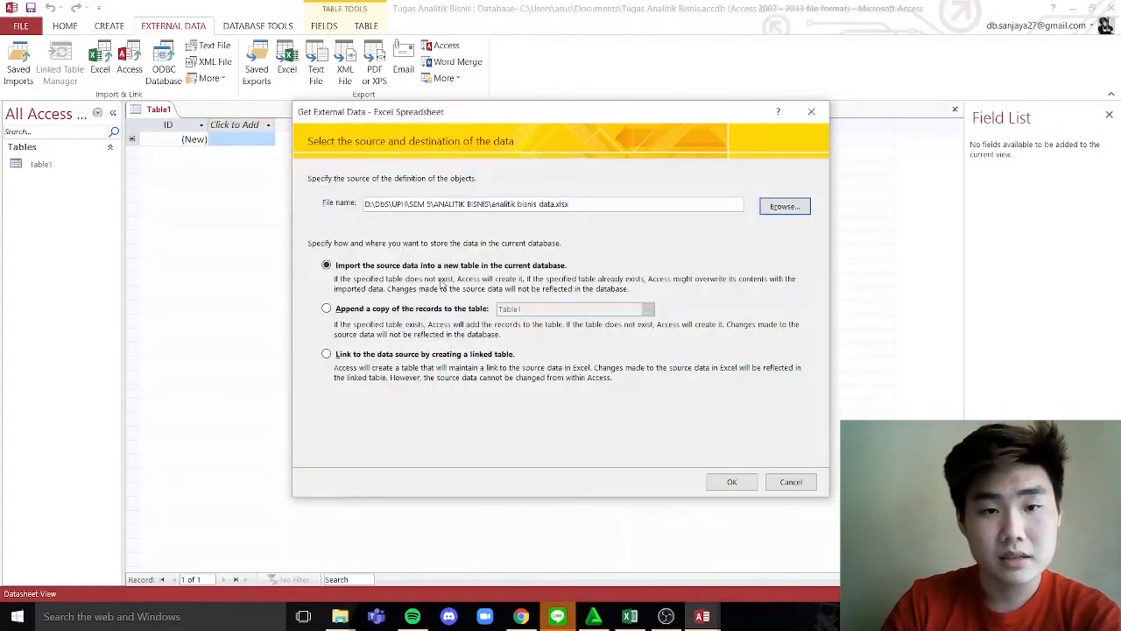
click(732, 482)
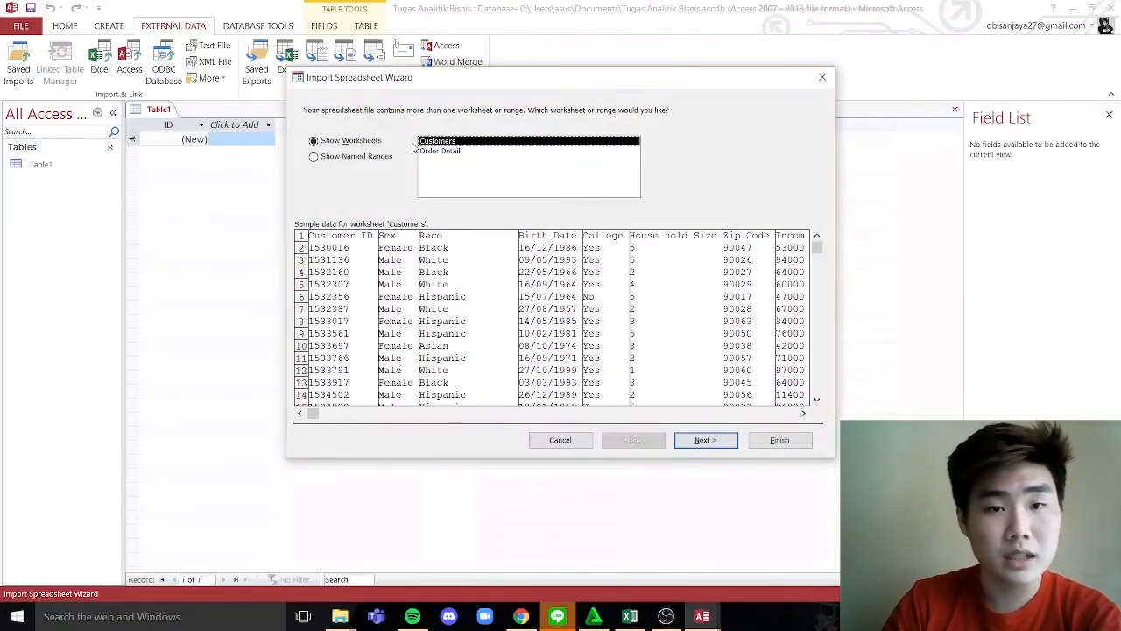
- Set up the import of the Customers worksheet with first-row column headings and Customer ID as the chosen primary key
click(700, 443)
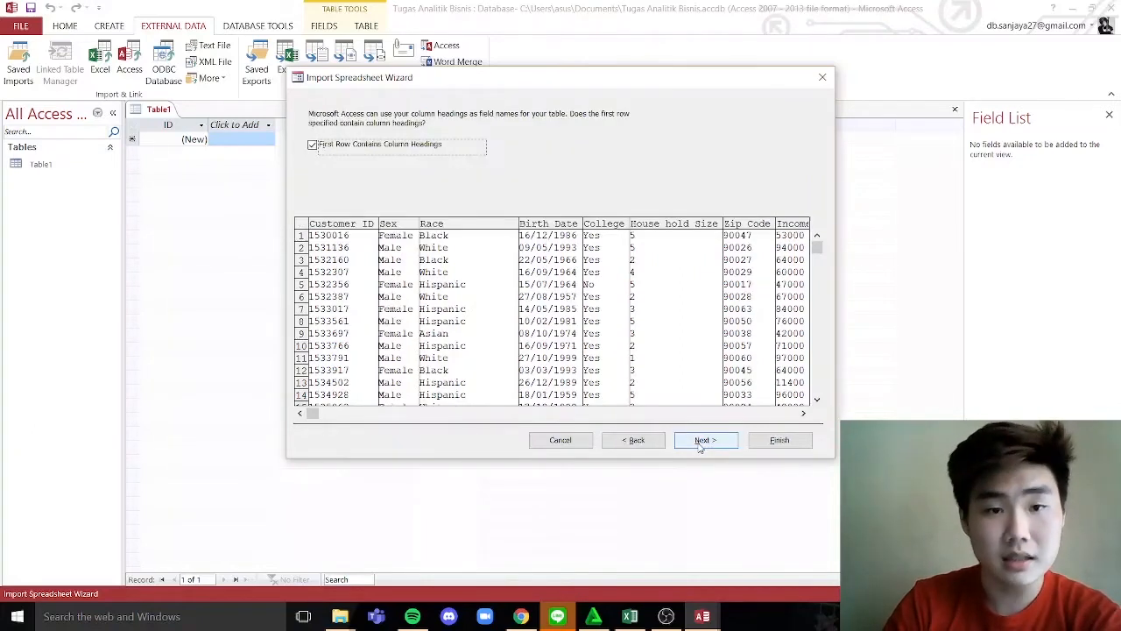
click(702, 441)
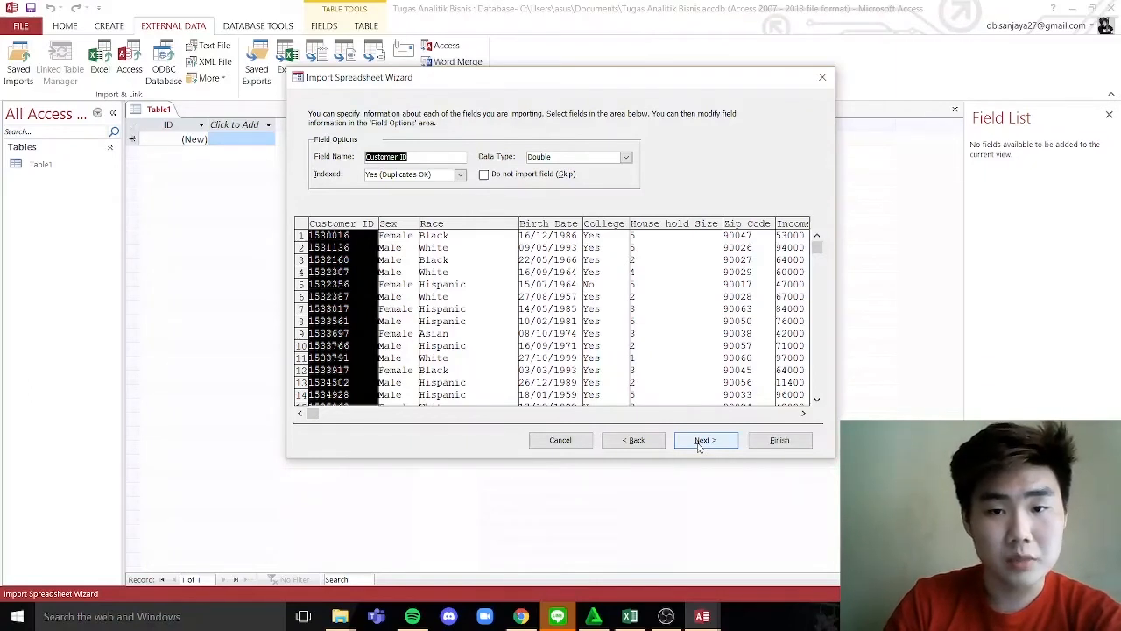
click(700, 442)
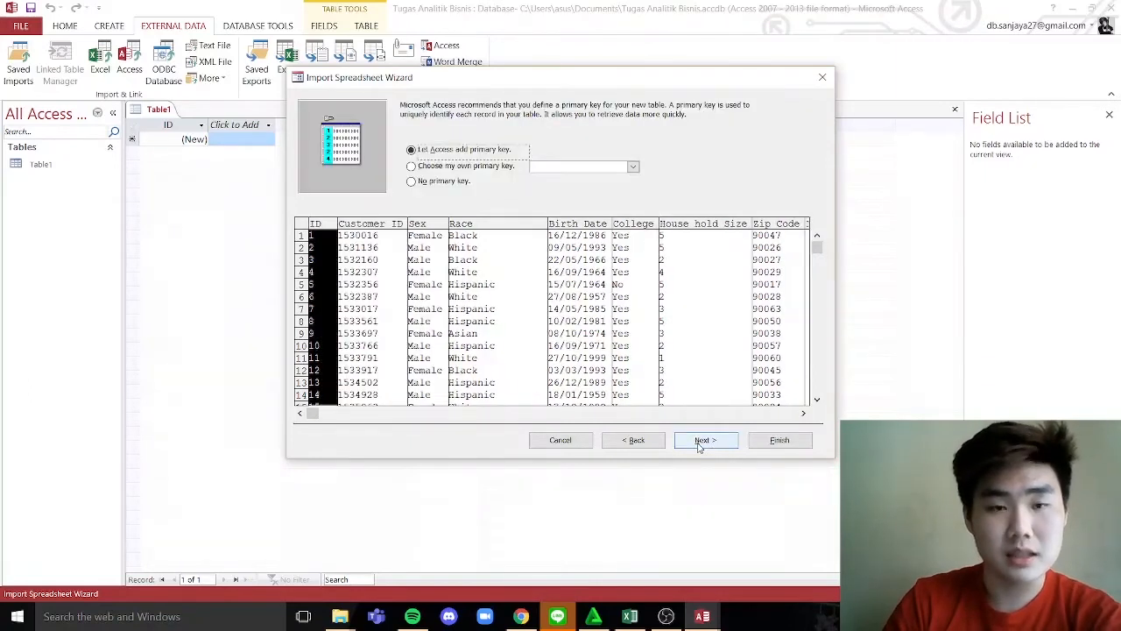
click(412, 167)
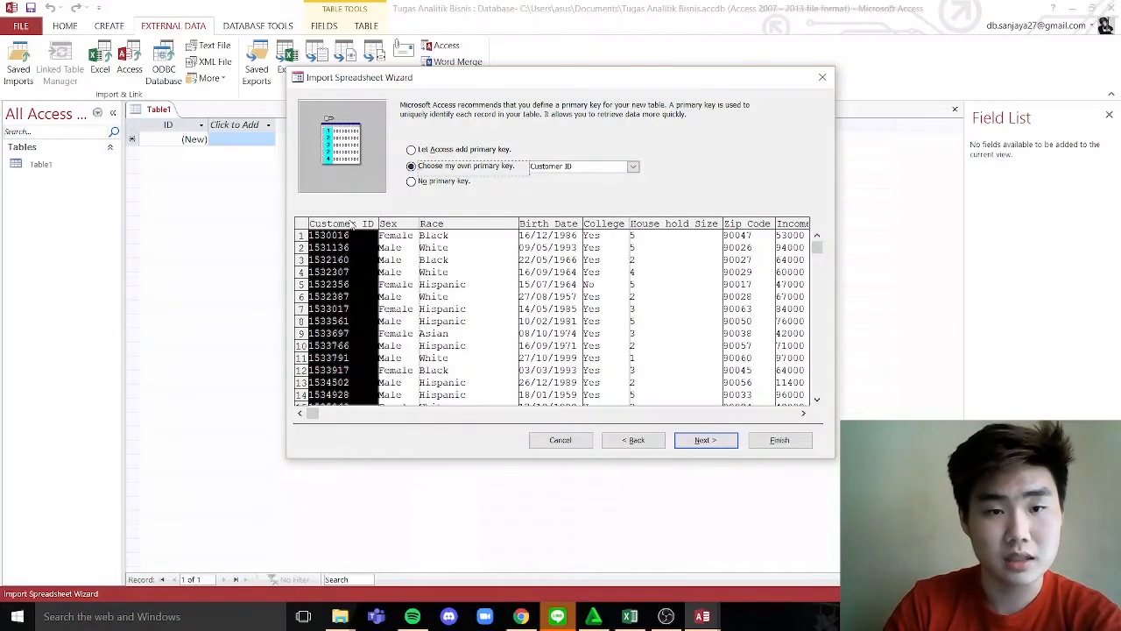
click(707, 440)
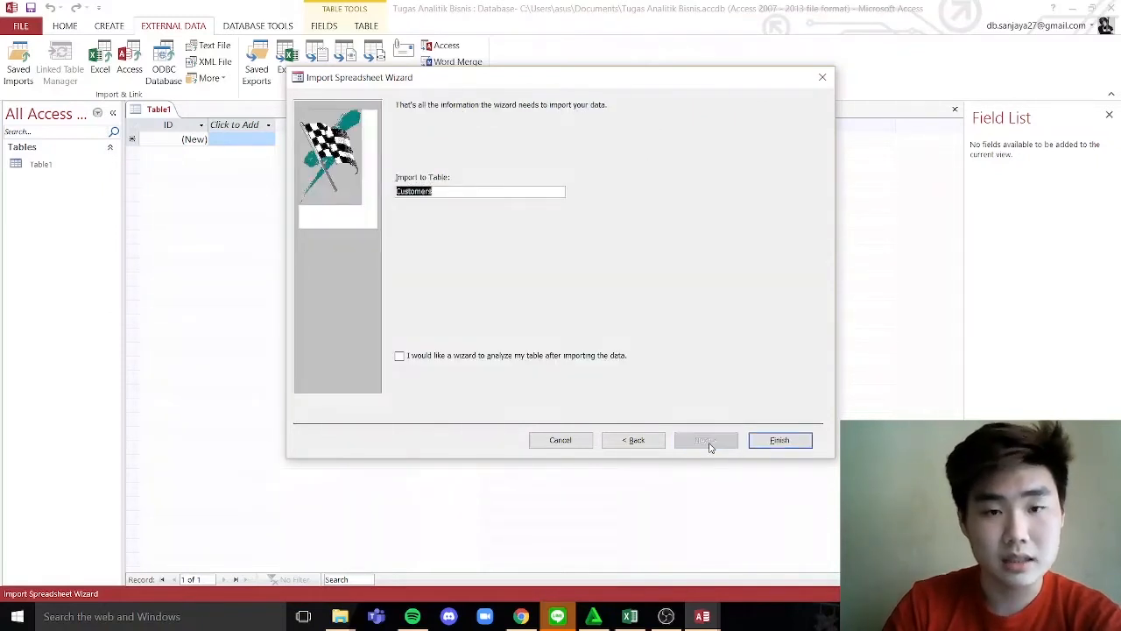
- Name the destination table Customers Data and finish the import without saving the import steps
click(440, 191)
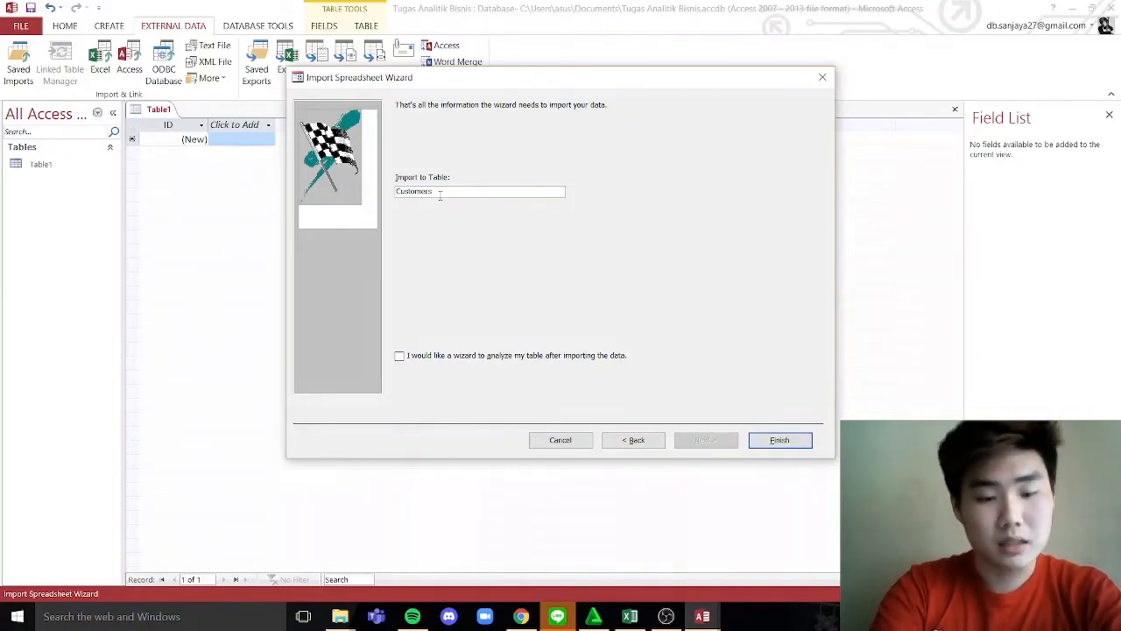
text(Data)
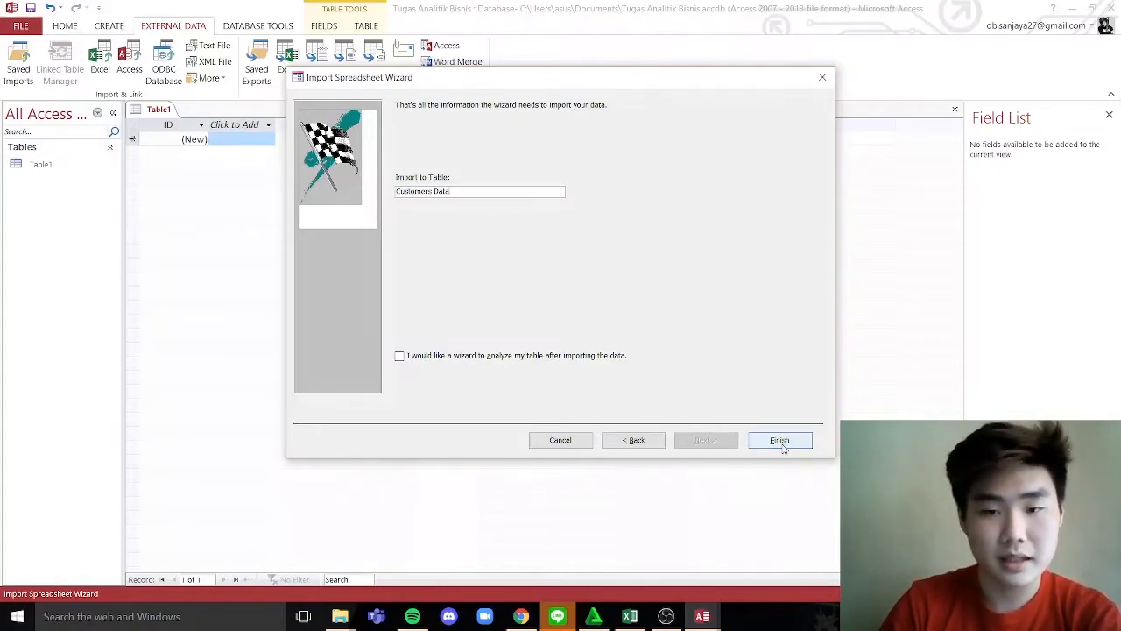
click(782, 445)
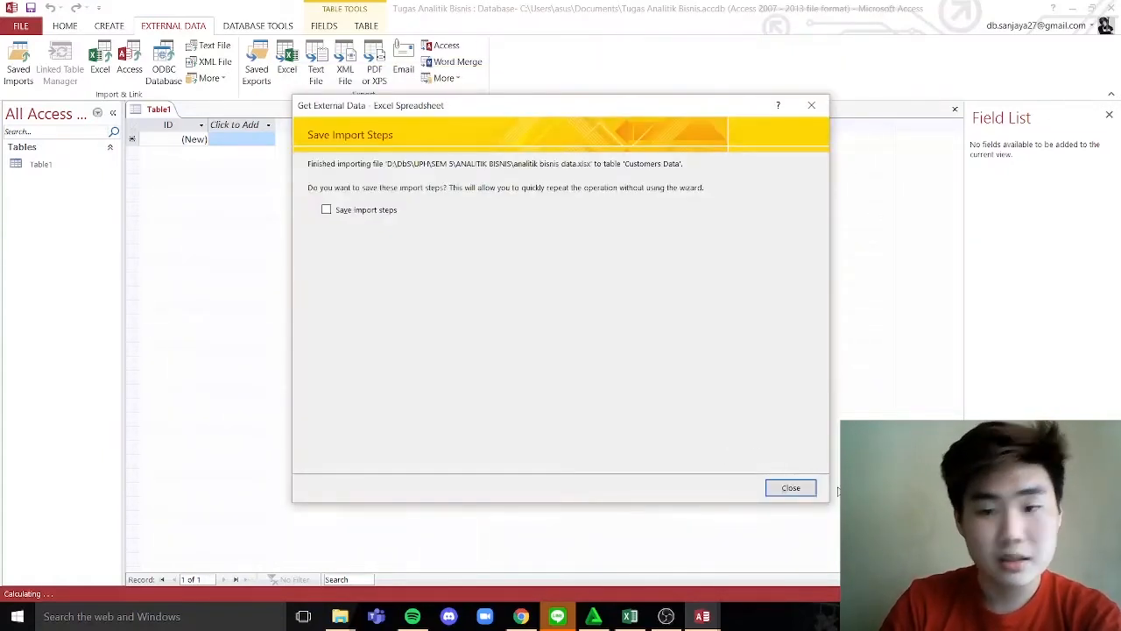
click(792, 490)
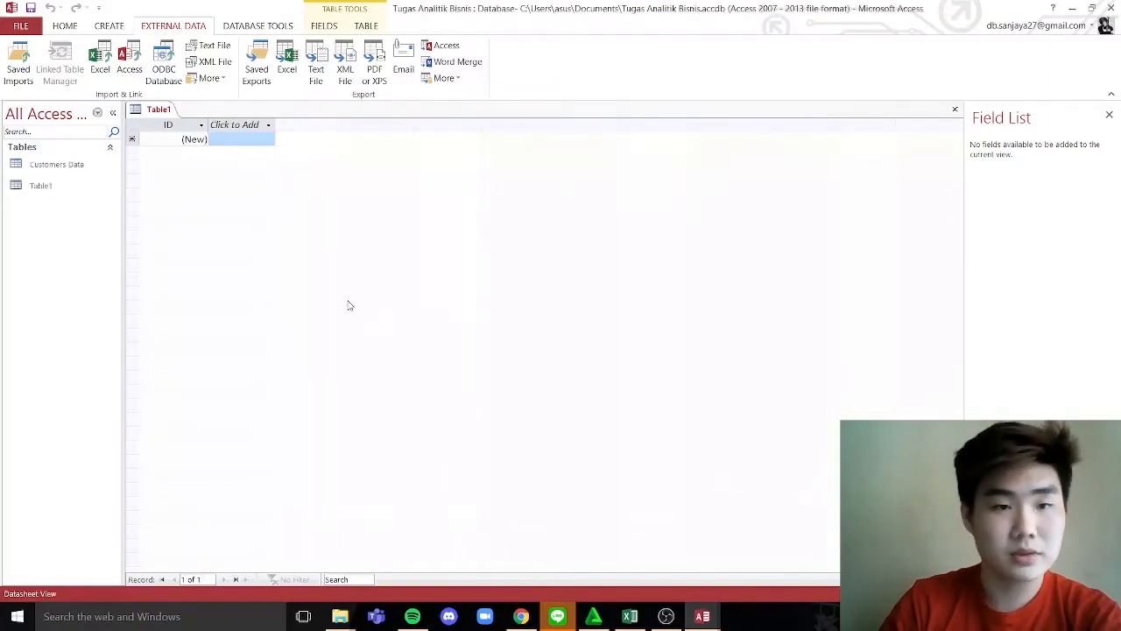
- Open the Customers Data table and check its imported records
click(72, 167)
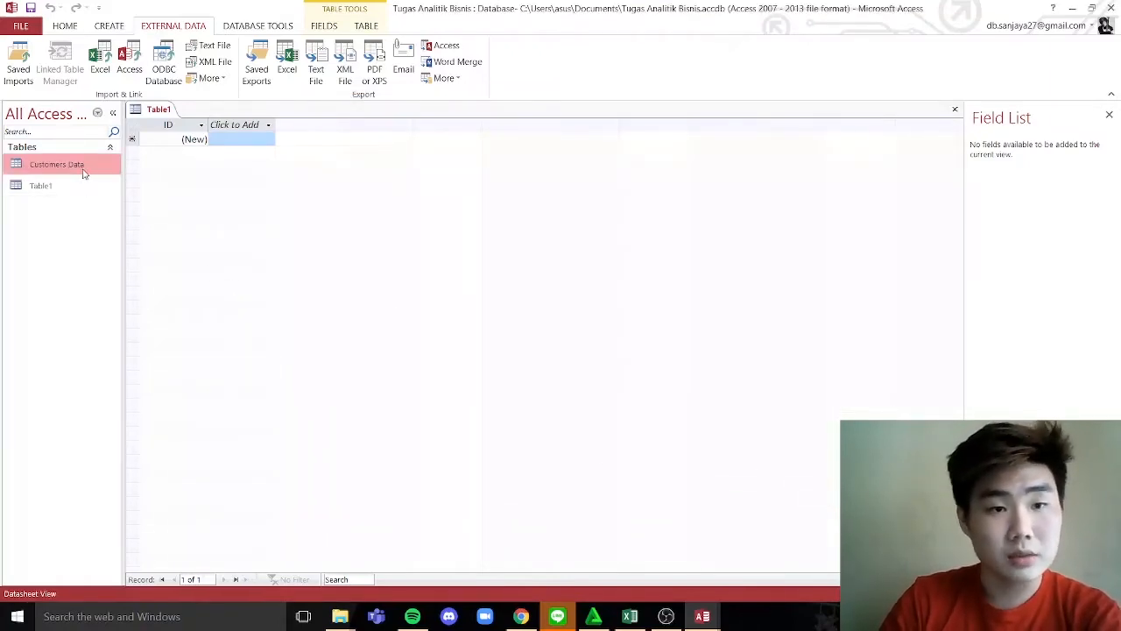
double_click(83, 173)
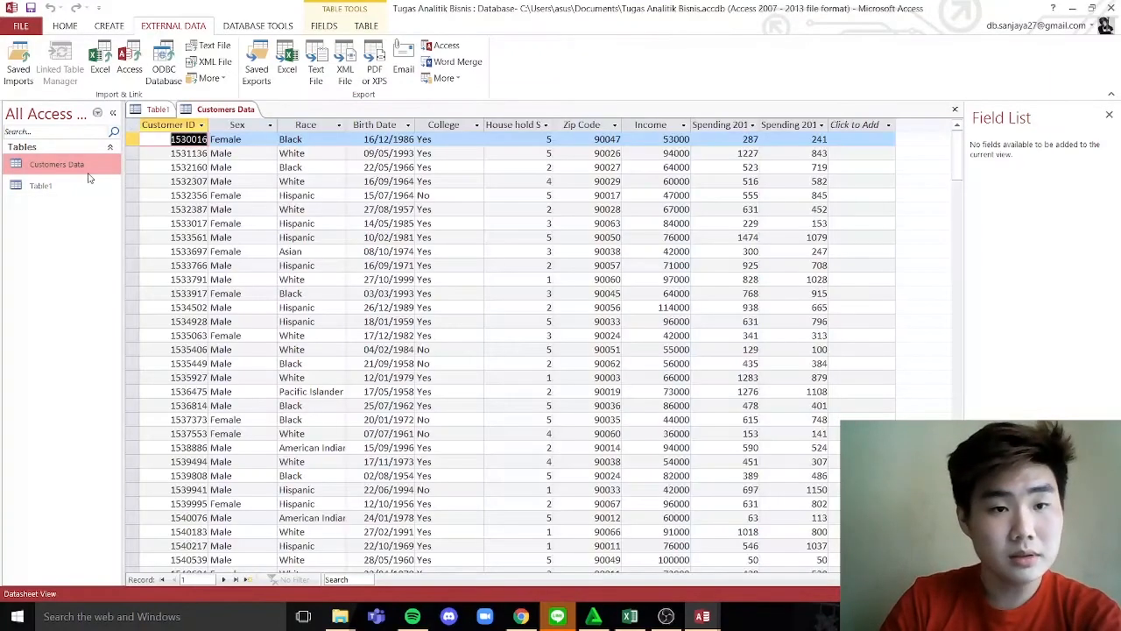
click(246, 139)
click(306, 141)
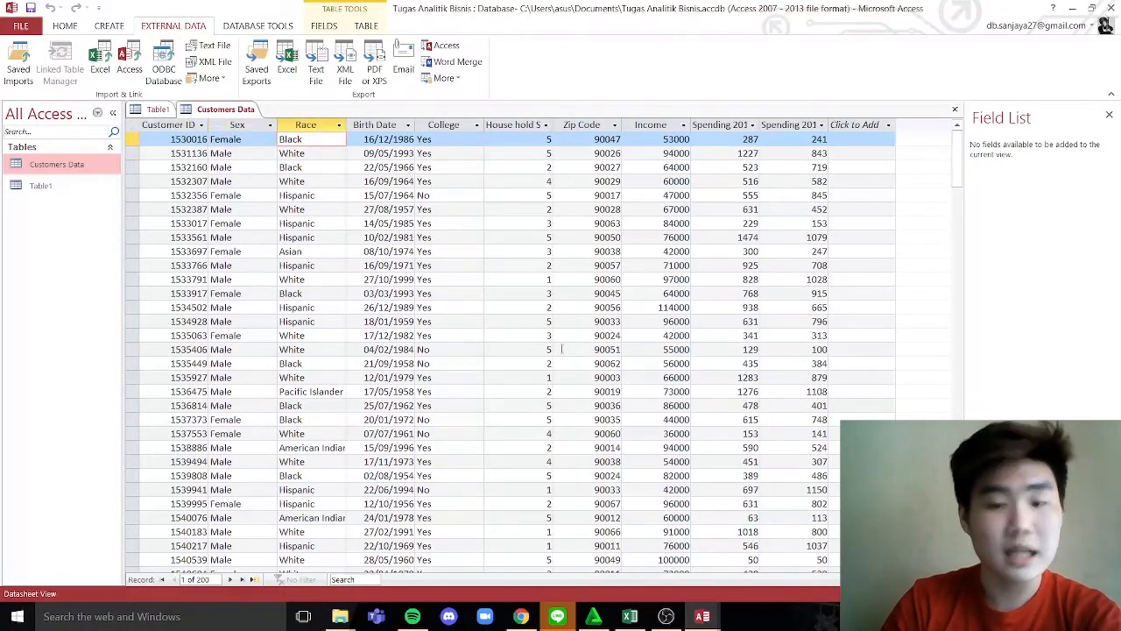
- Look through the Customers Data records down to the last row and back towards the beginning
scroll(560, 349, down, 7)
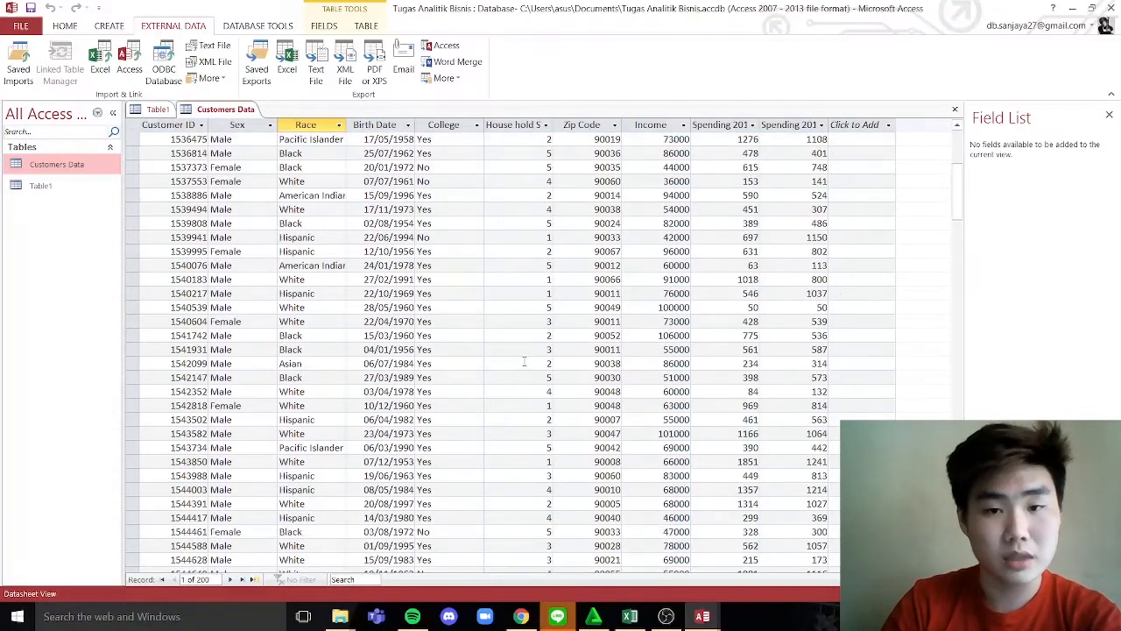
scroll(522, 364, down, 1)
scroll(523, 364, down, 1)
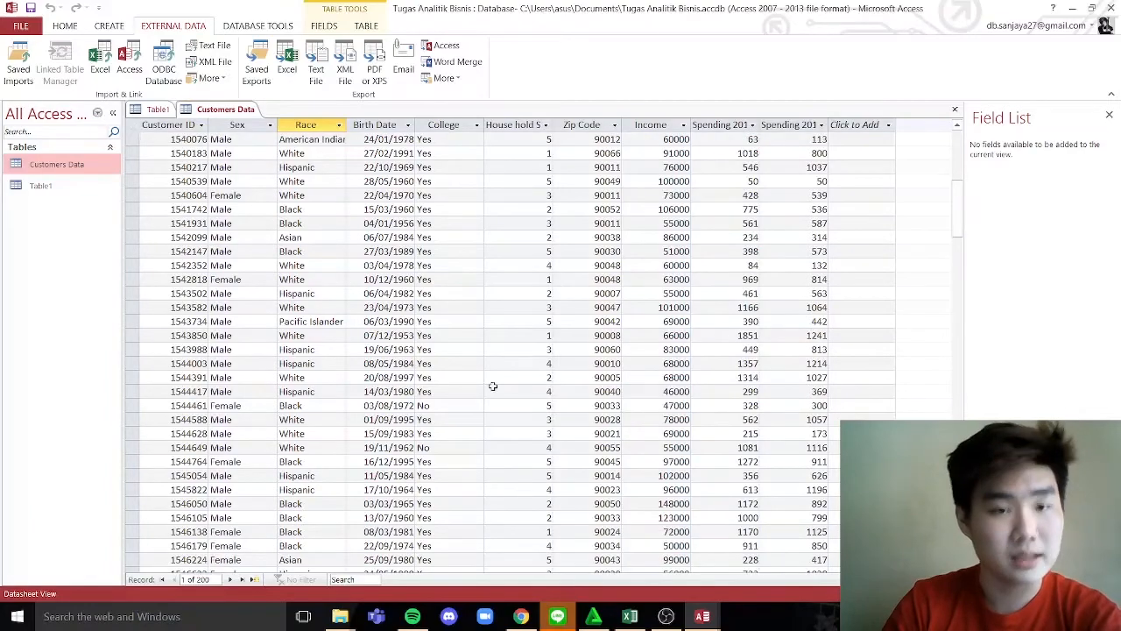
scroll(493, 386, up, 9)
scroll(359, 394, down, 9)
scroll(360, 393, down, 20)
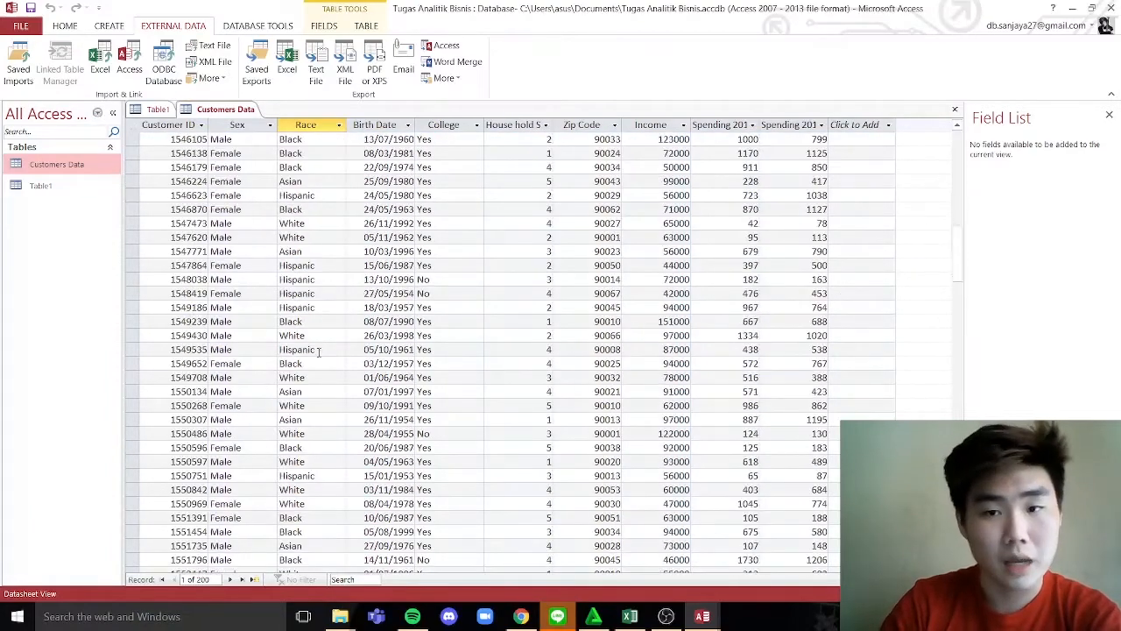
scroll(313, 441, up, 18)
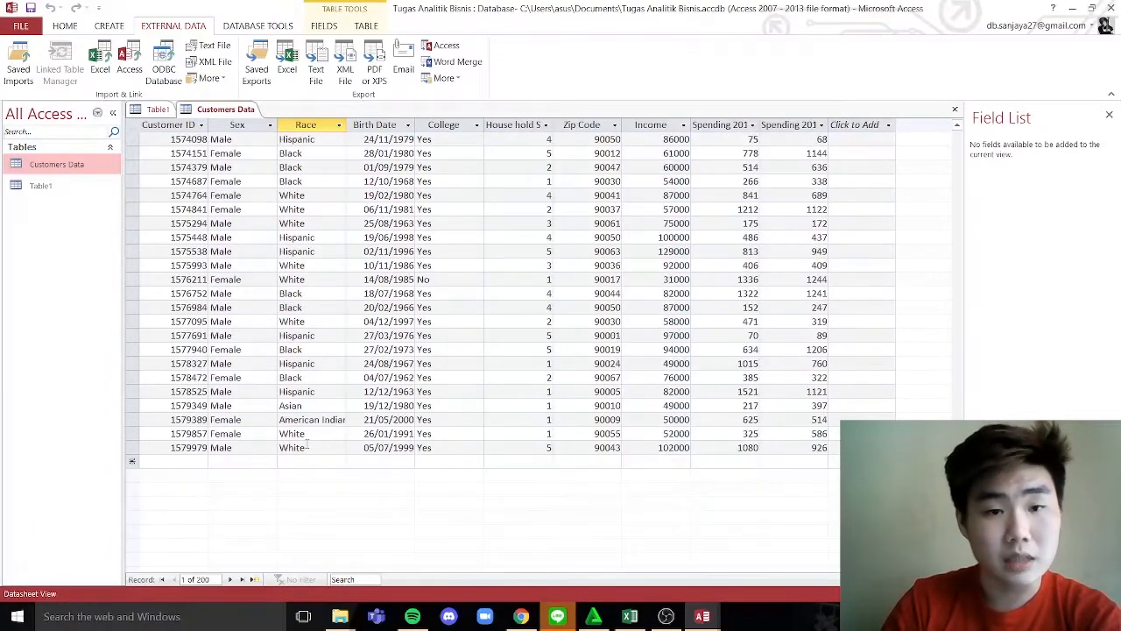
scroll(270, 391, up, 14)
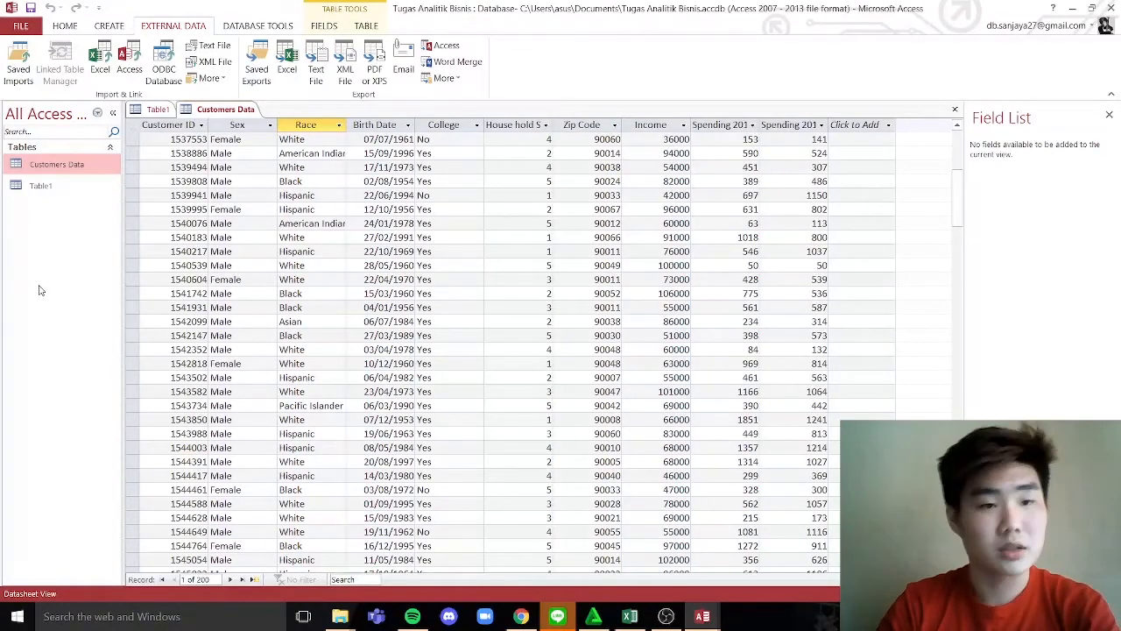
scroll(309, 316, up, 6)
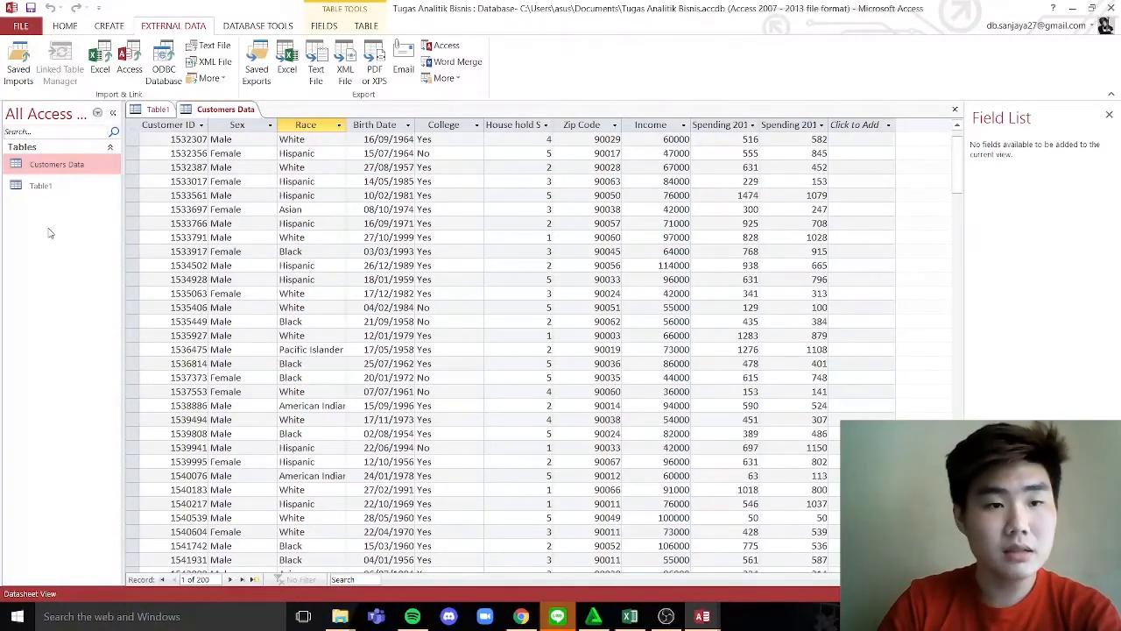
- Try to delete Table1 from the database
right_click(54, 185)
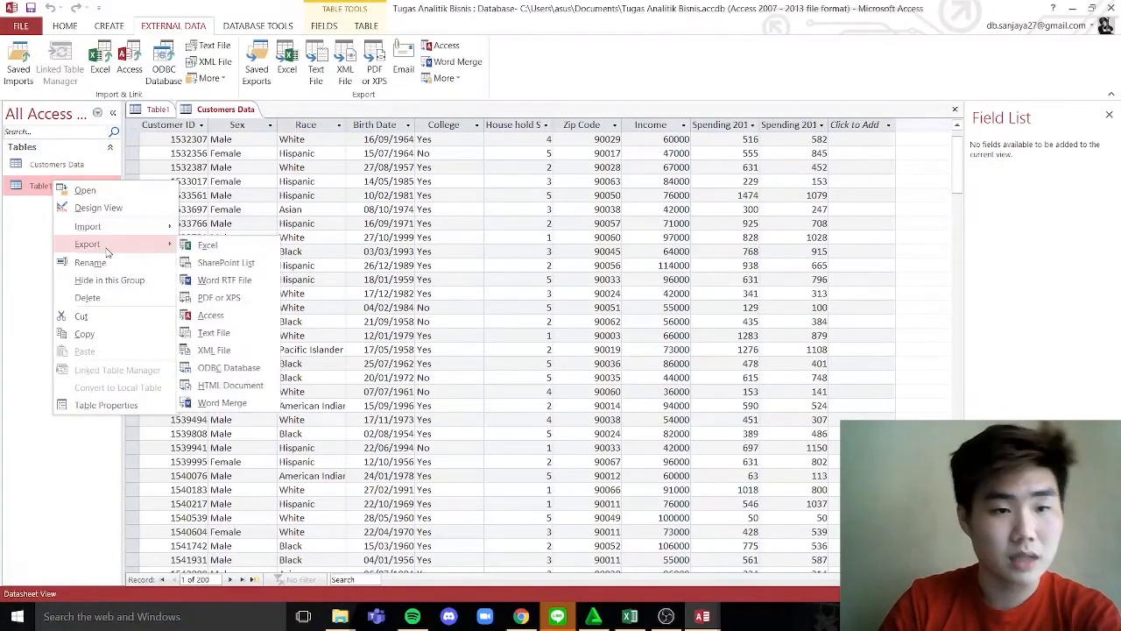
click(87, 297)
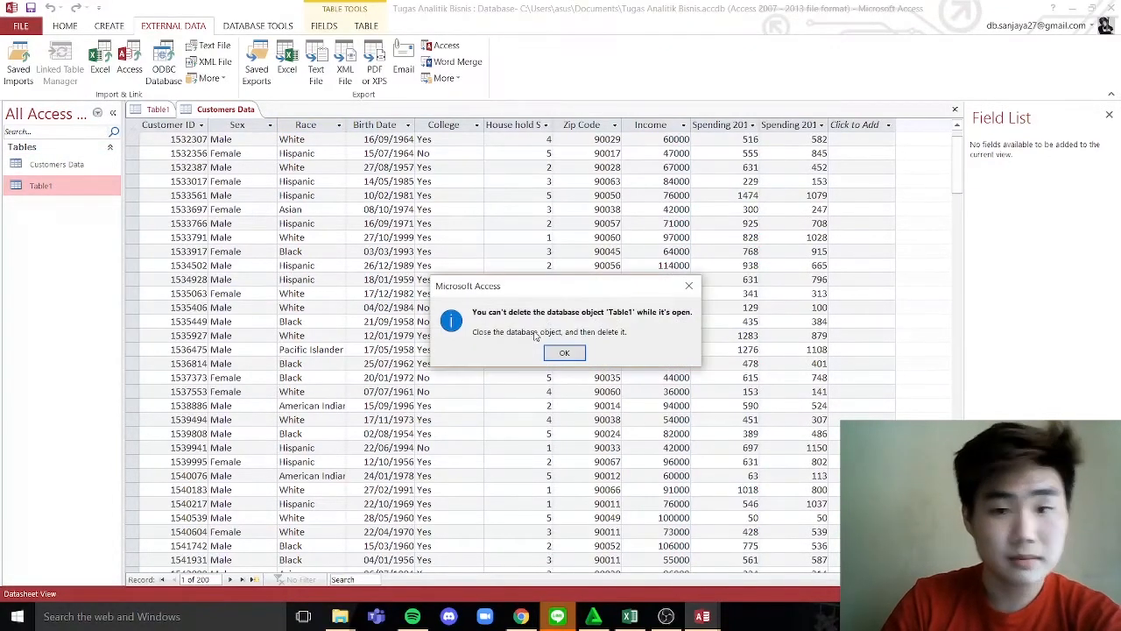
click(566, 353)
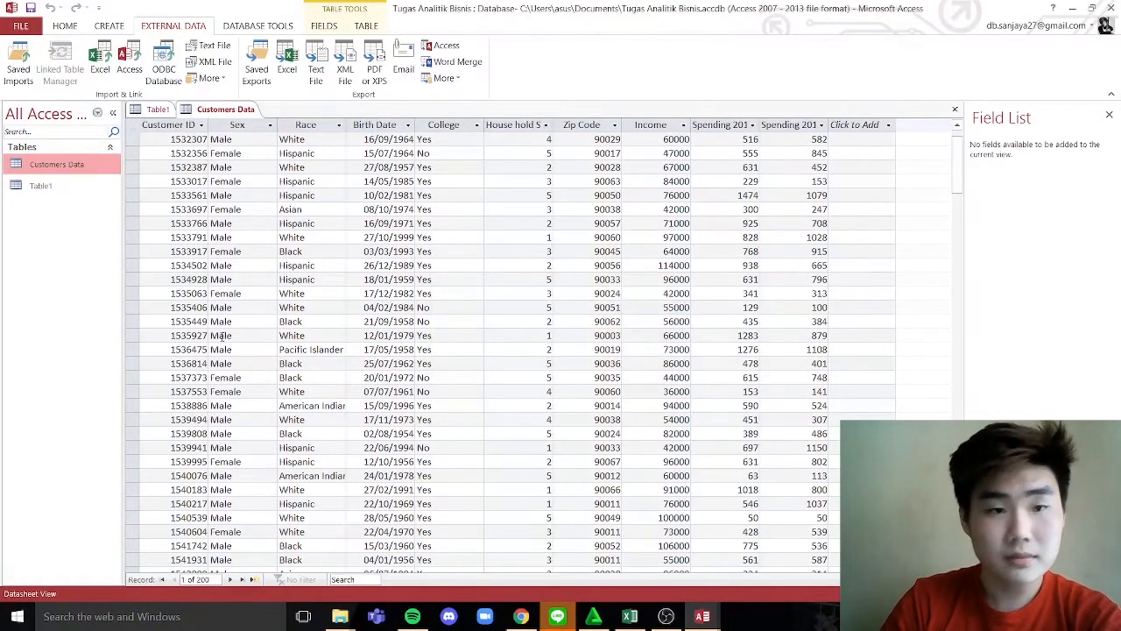
- Close the open, unused Table1 table to remove it from the database
click(151, 112)
right_click(162, 113)
click(205, 144)
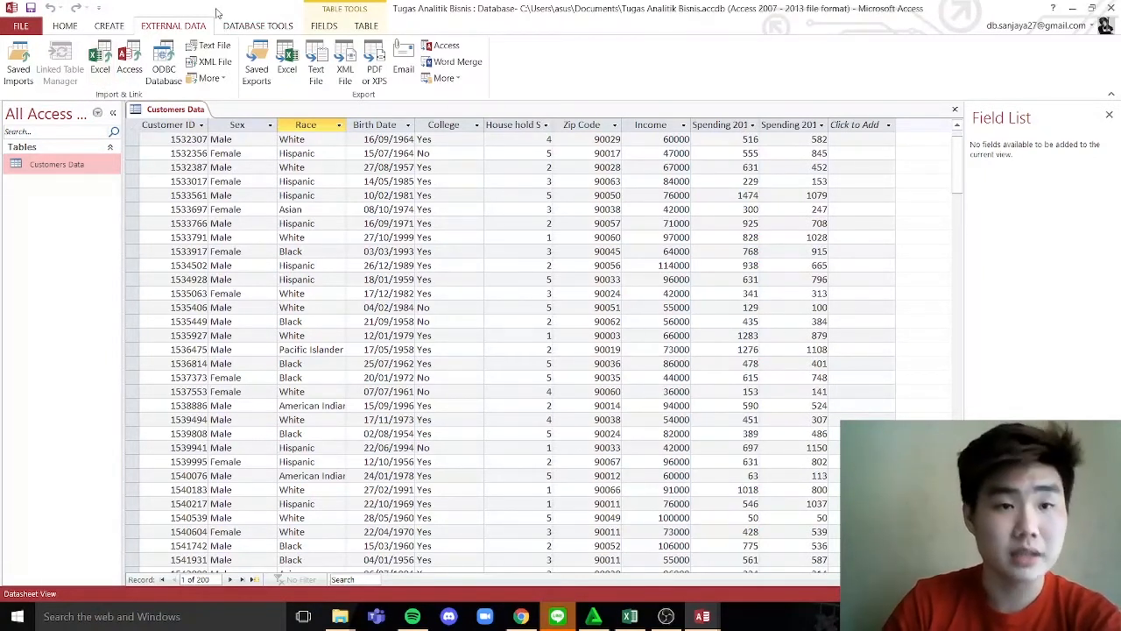
- Start another Excel import into a new table, using the analitik bisnis data workbook as source
click(101, 70)
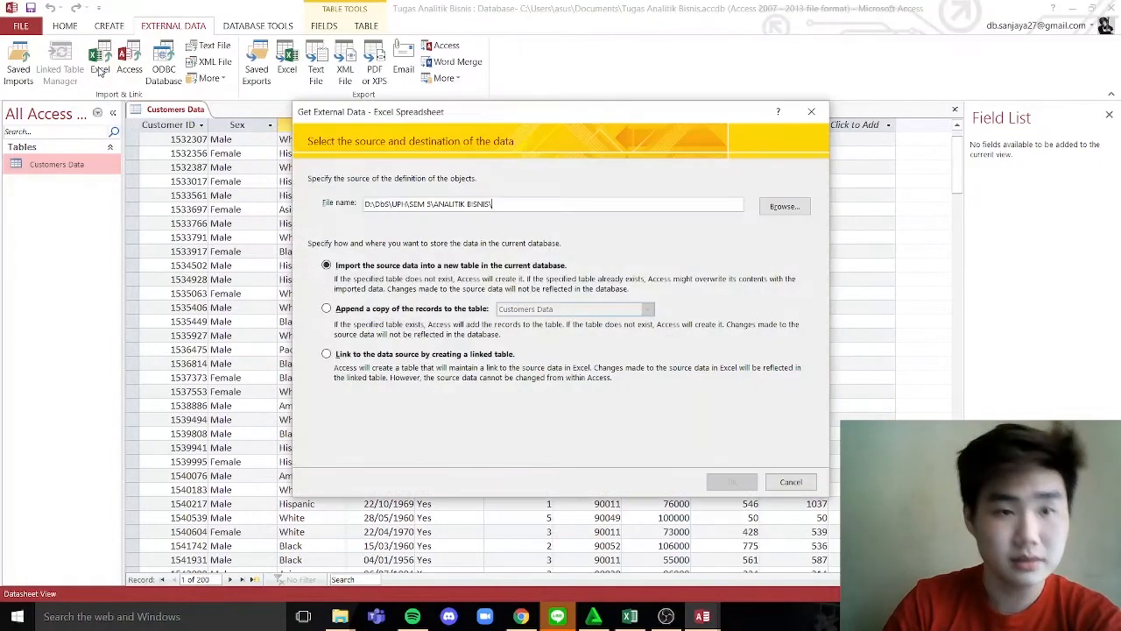
click(779, 208)
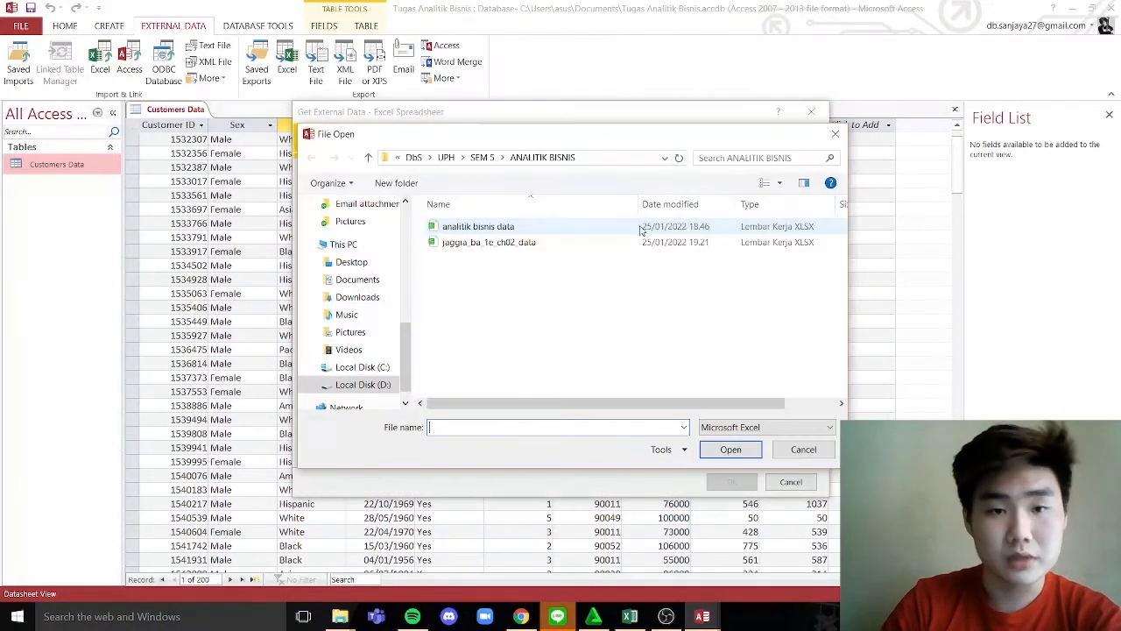
double_click(482, 229)
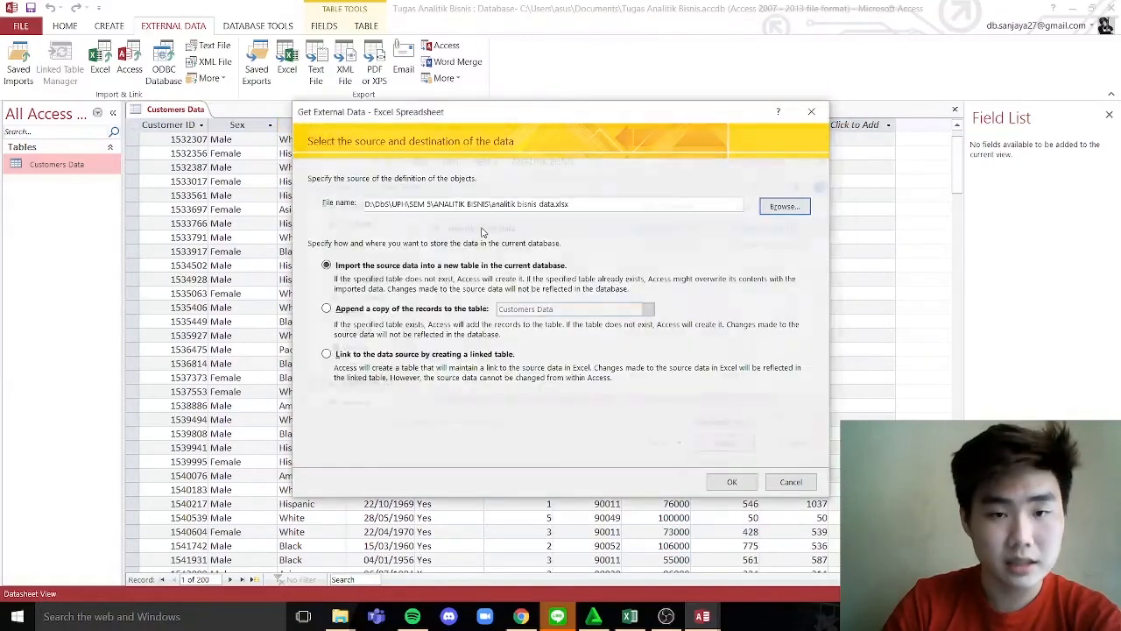
click(736, 486)
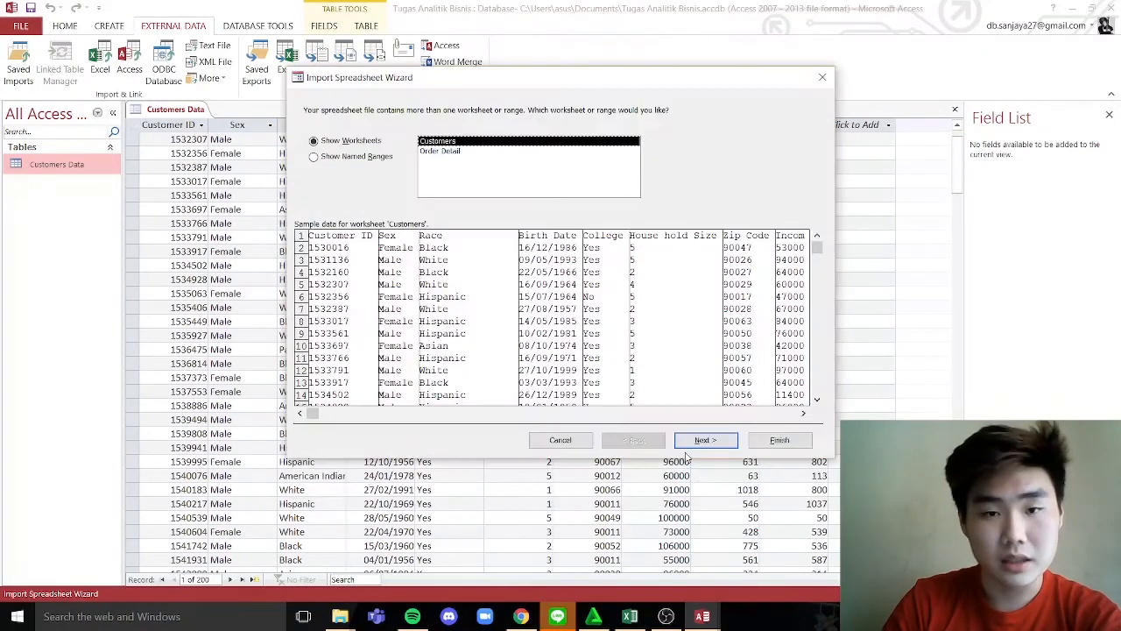
- Set up the import of the Order Detail worksheet with first-row column headings and Zip Code as the chosen primary key
click(432, 152)
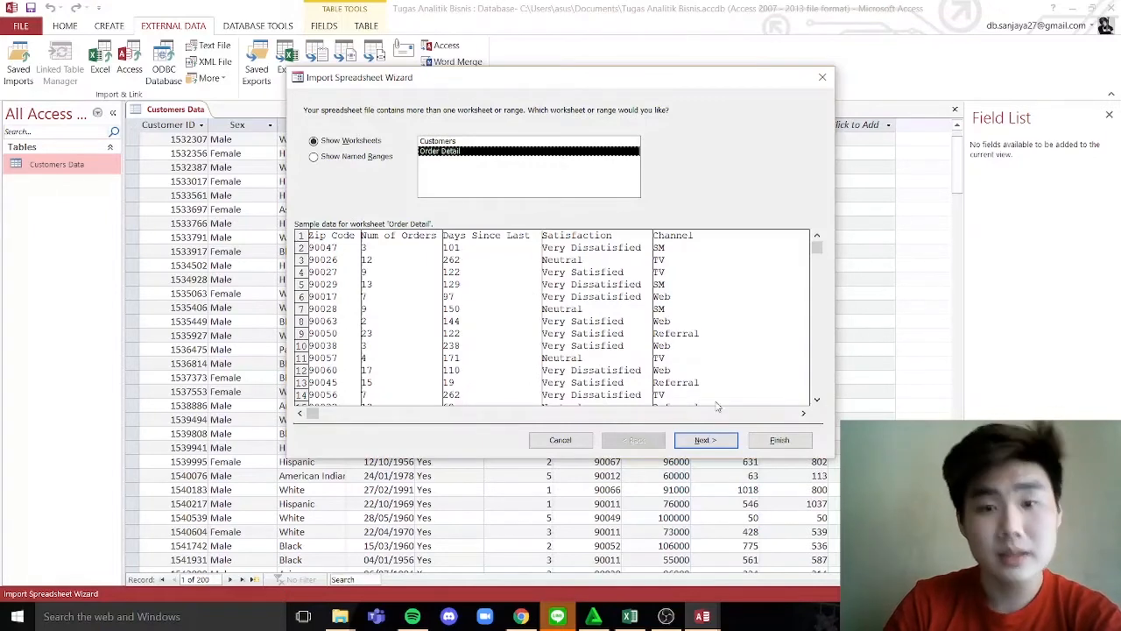
click(692, 443)
click(691, 443)
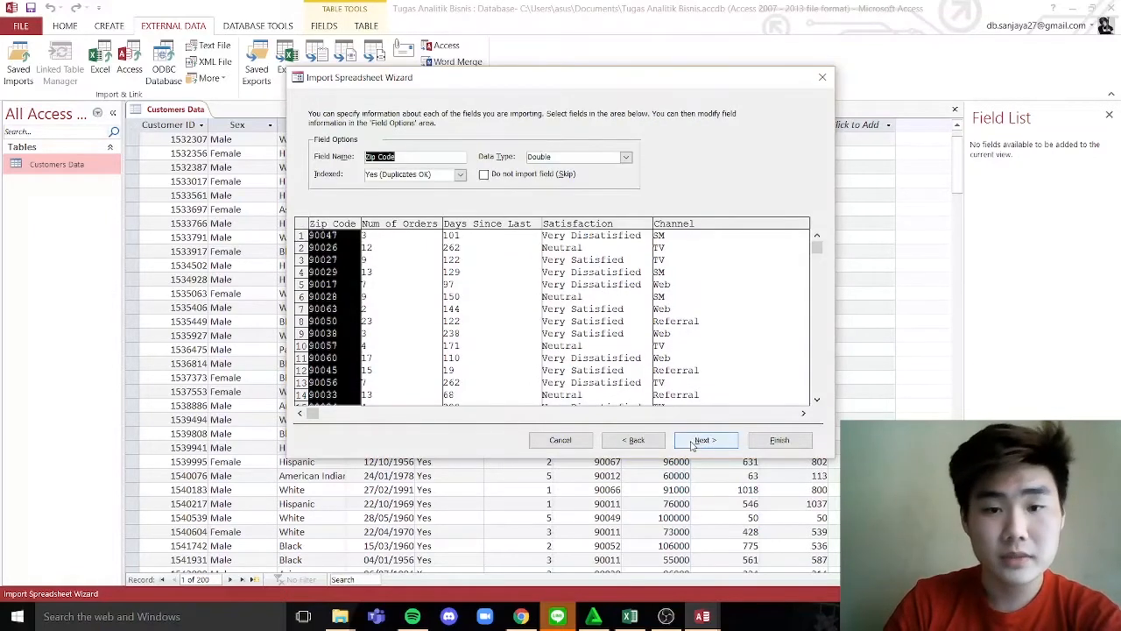
click(704, 442)
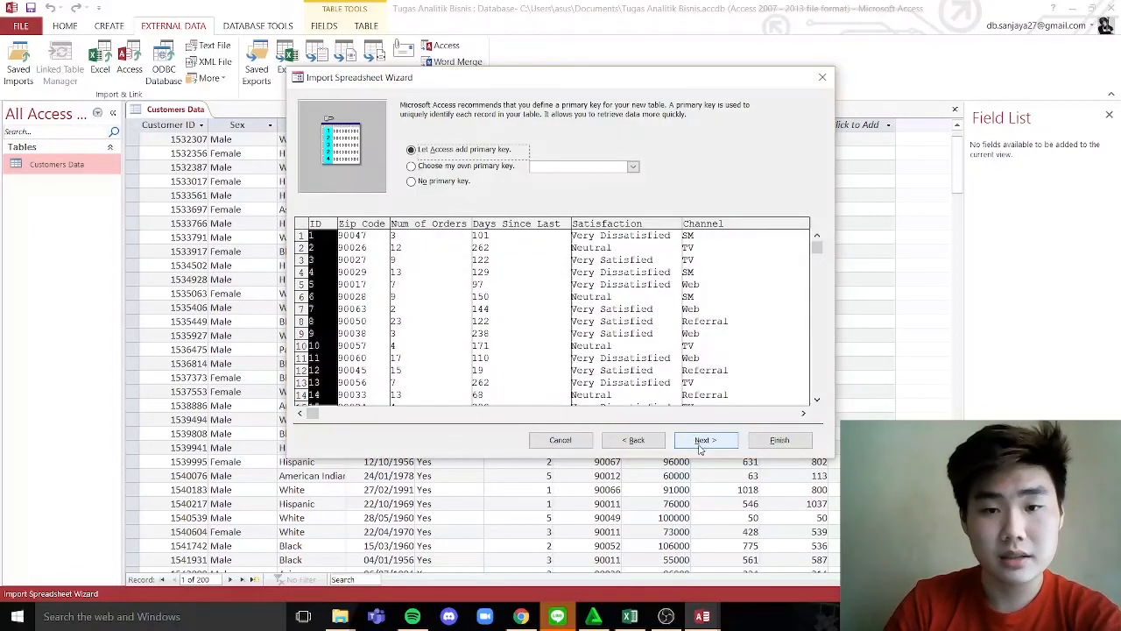
click(414, 167)
click(707, 440)
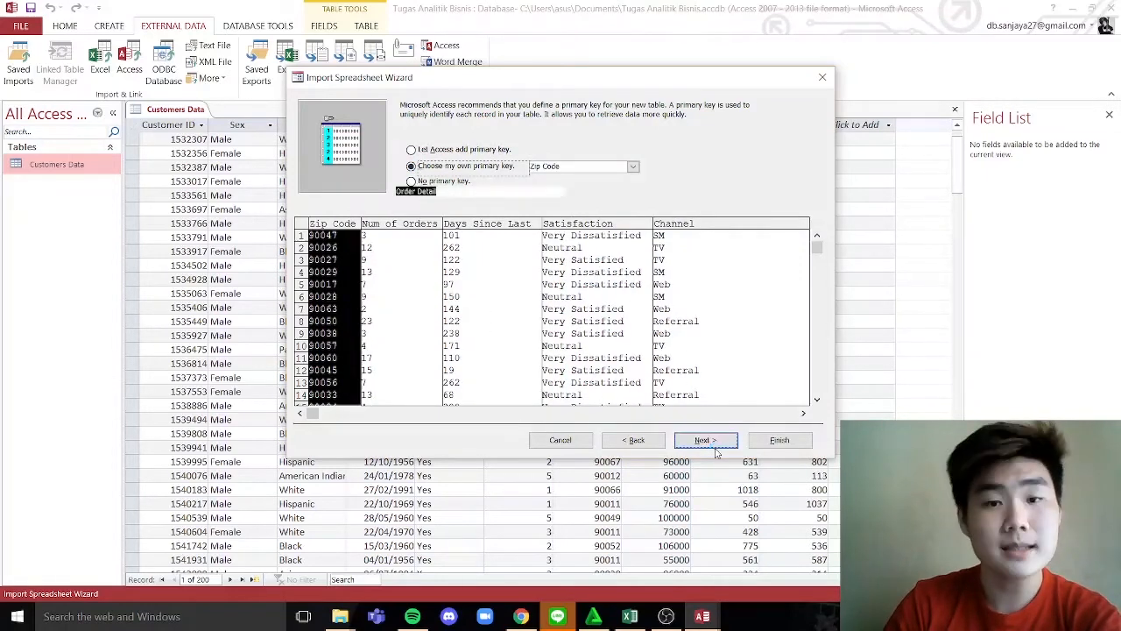
- Name the destination table Order Detail Data and finish the import without saving the import steps
click(453, 191)
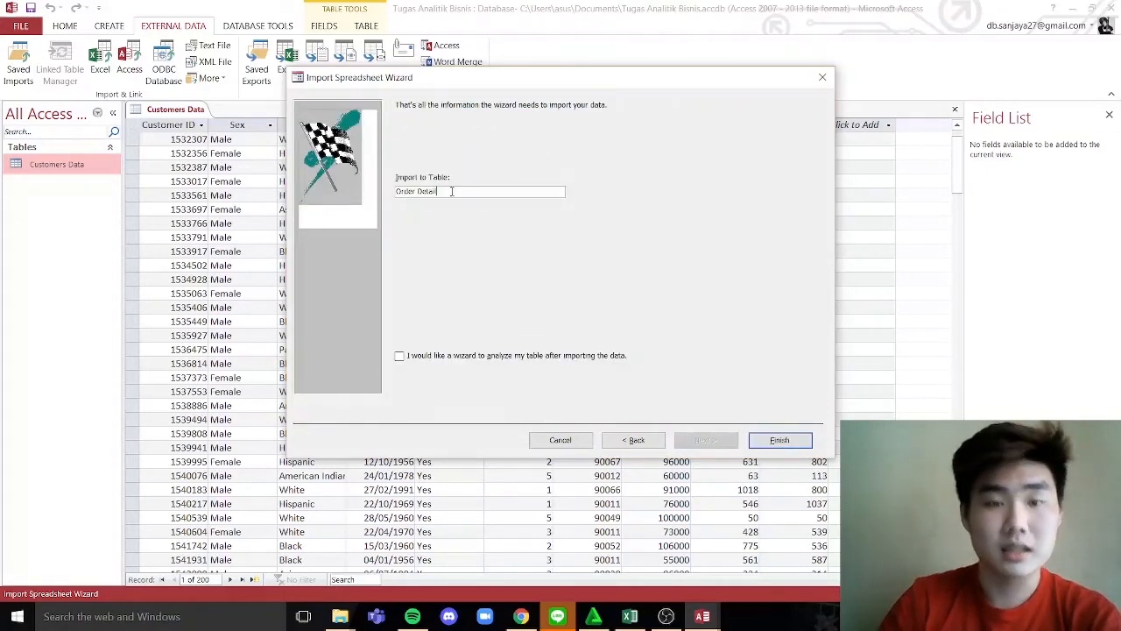
text(Data)
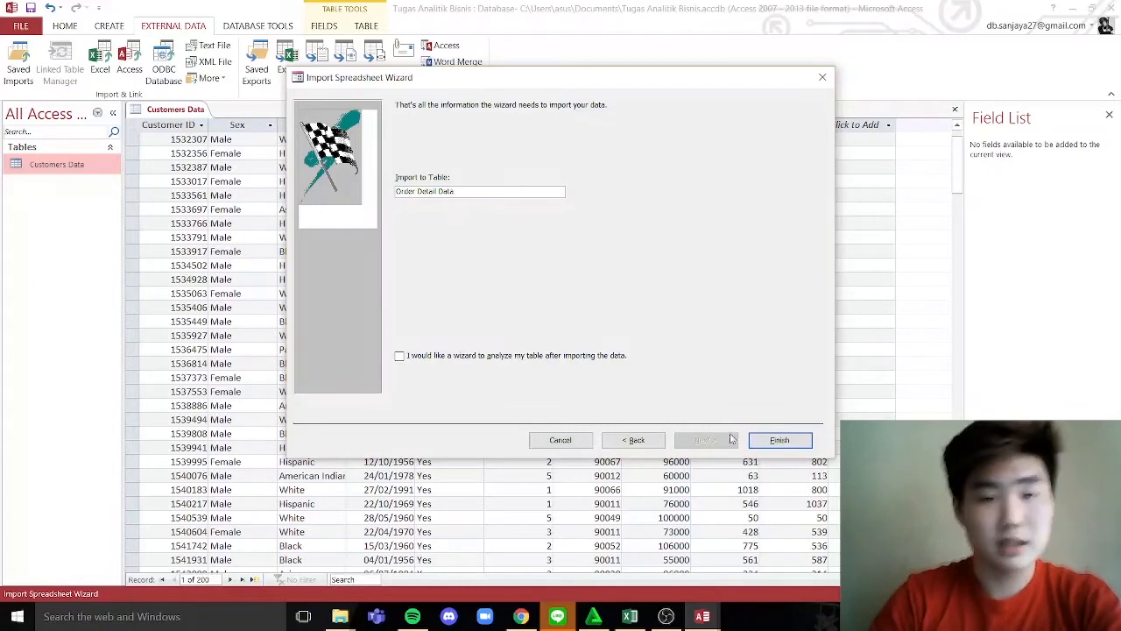
click(803, 441)
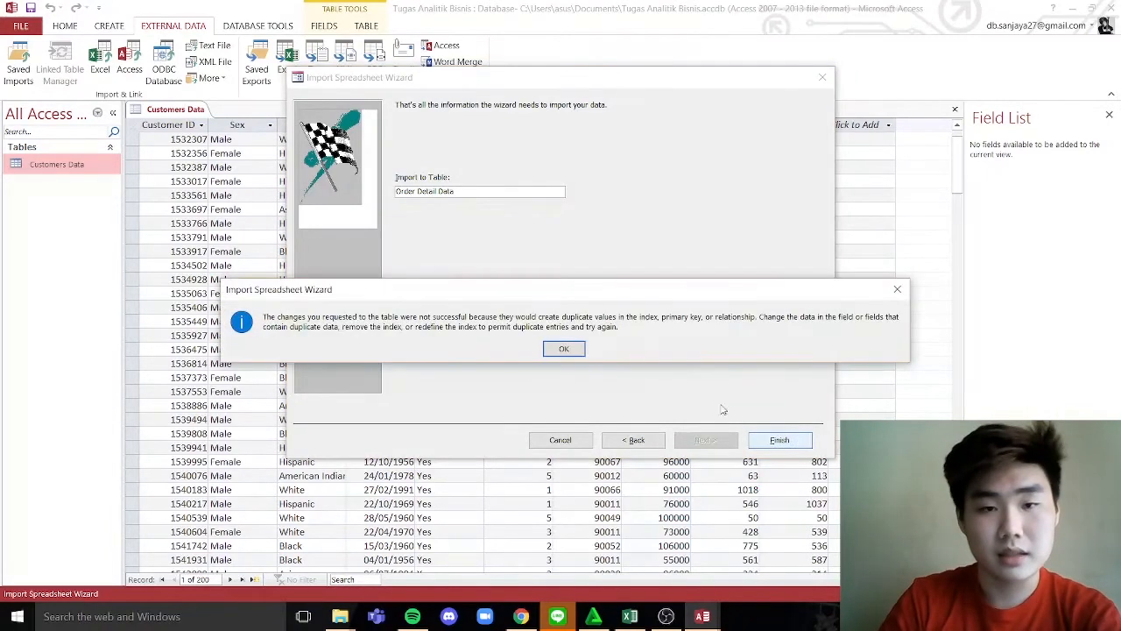
click(567, 351)
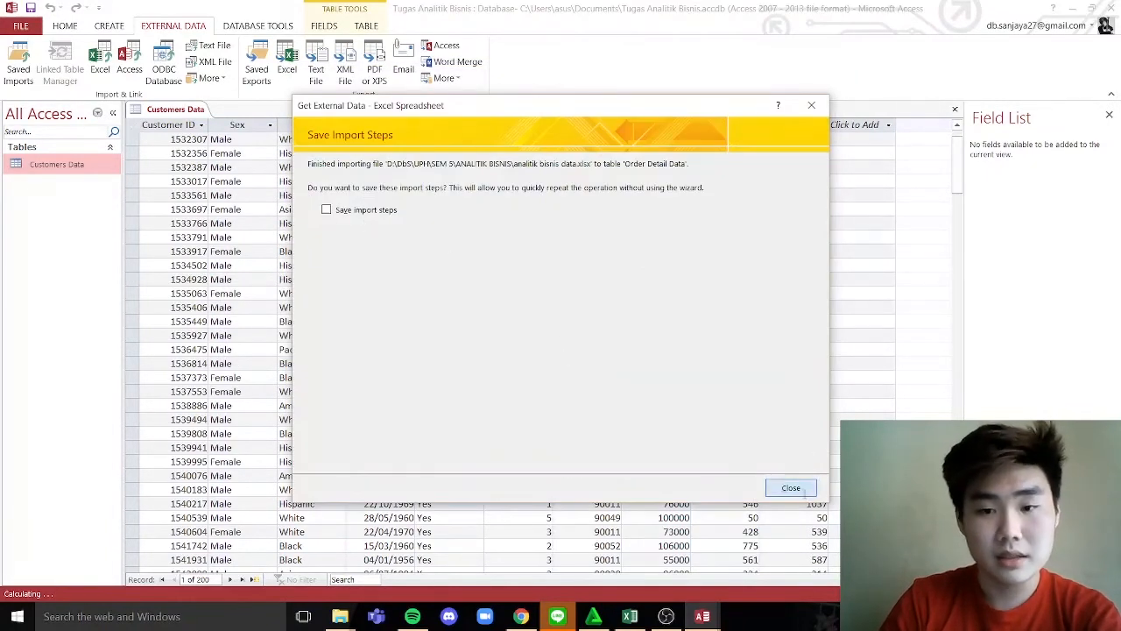
click(793, 489)
- Open the Order Detail Data table and review the College, House hold Size and Race fields in Customers Data
double_click(55, 186)
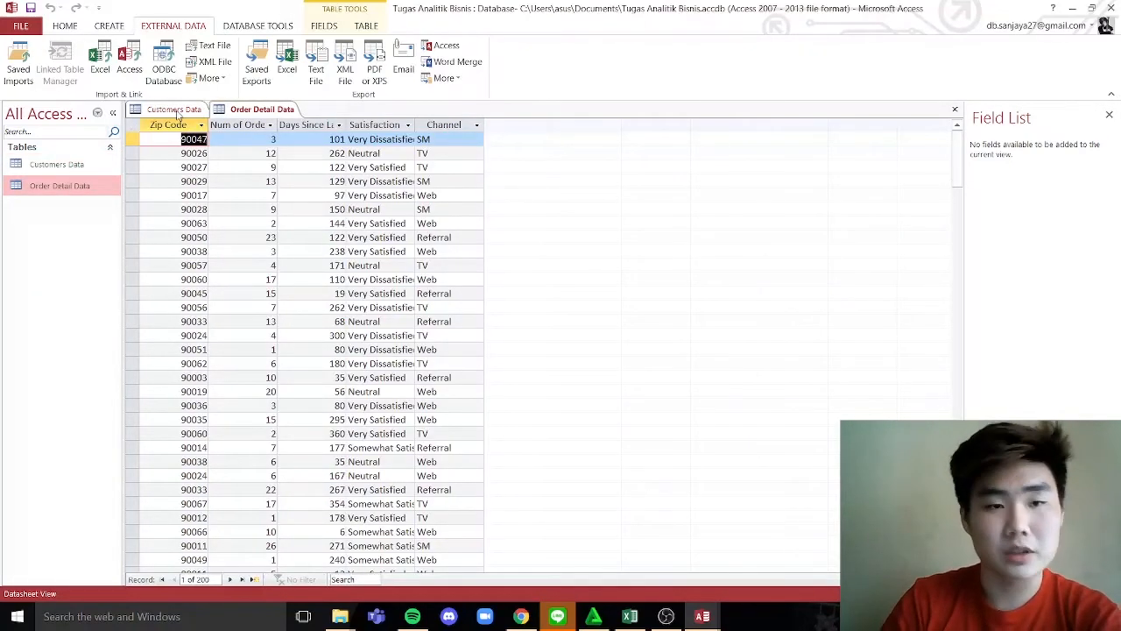
click(177, 111)
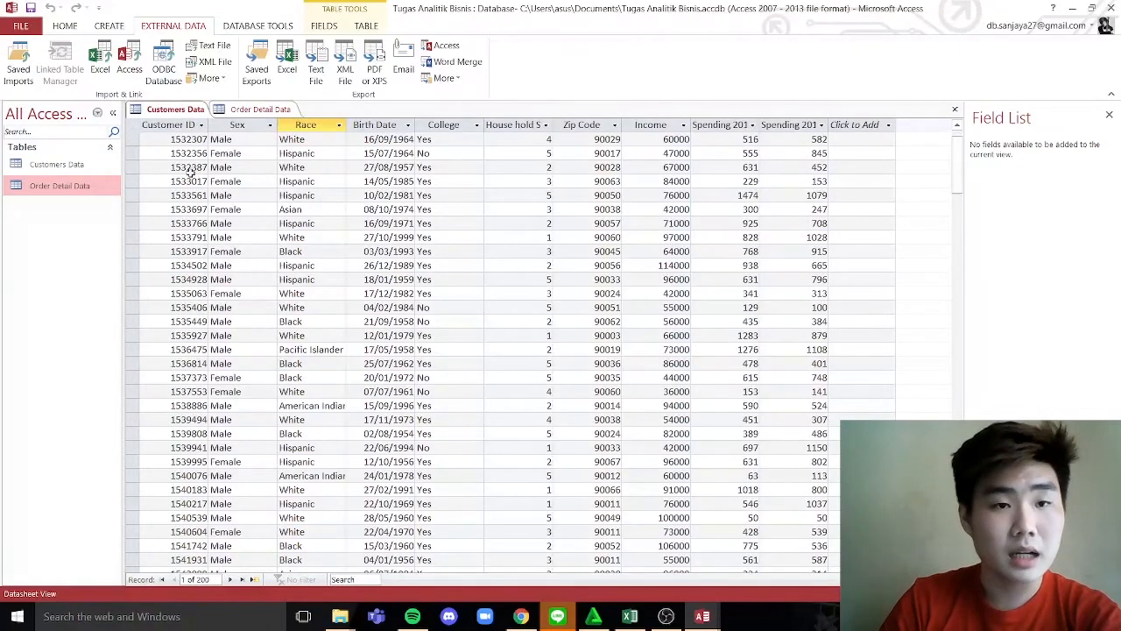
click(439, 138)
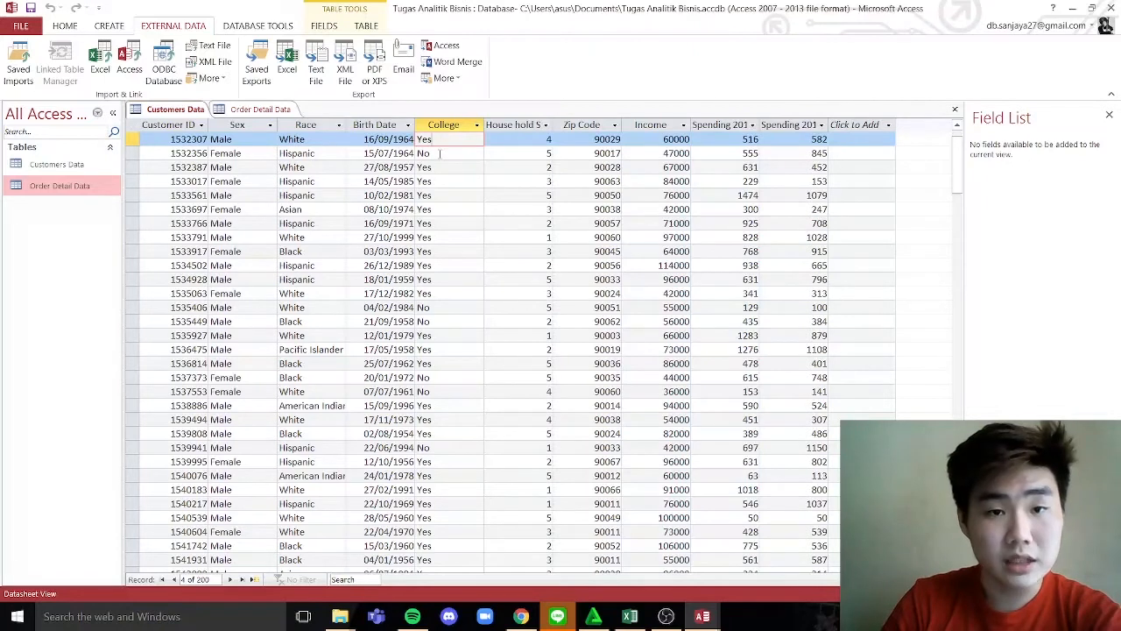
click(441, 153)
click(541, 139)
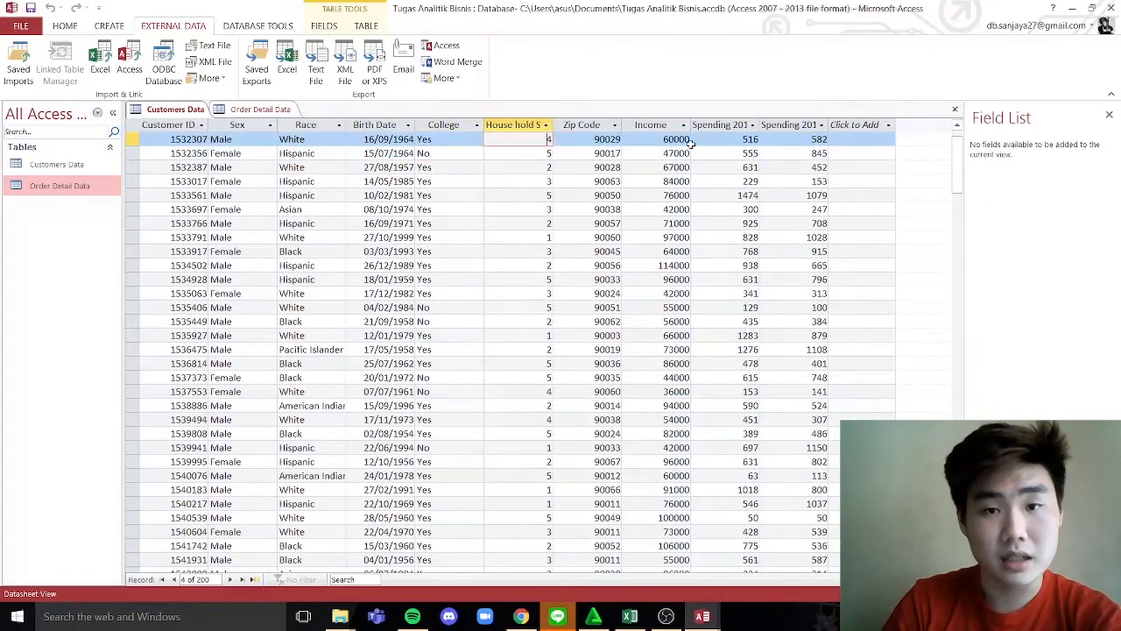
click(314, 138)
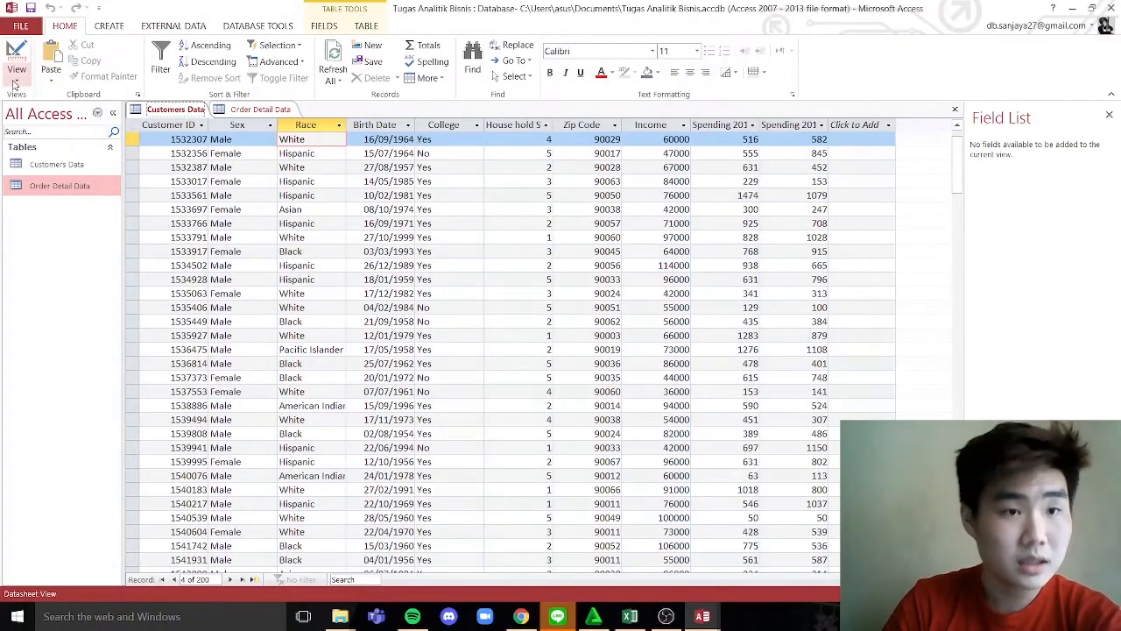
- Show the Customers Data table in Design View and set the College field's data type to Yes/No
click(16, 77)
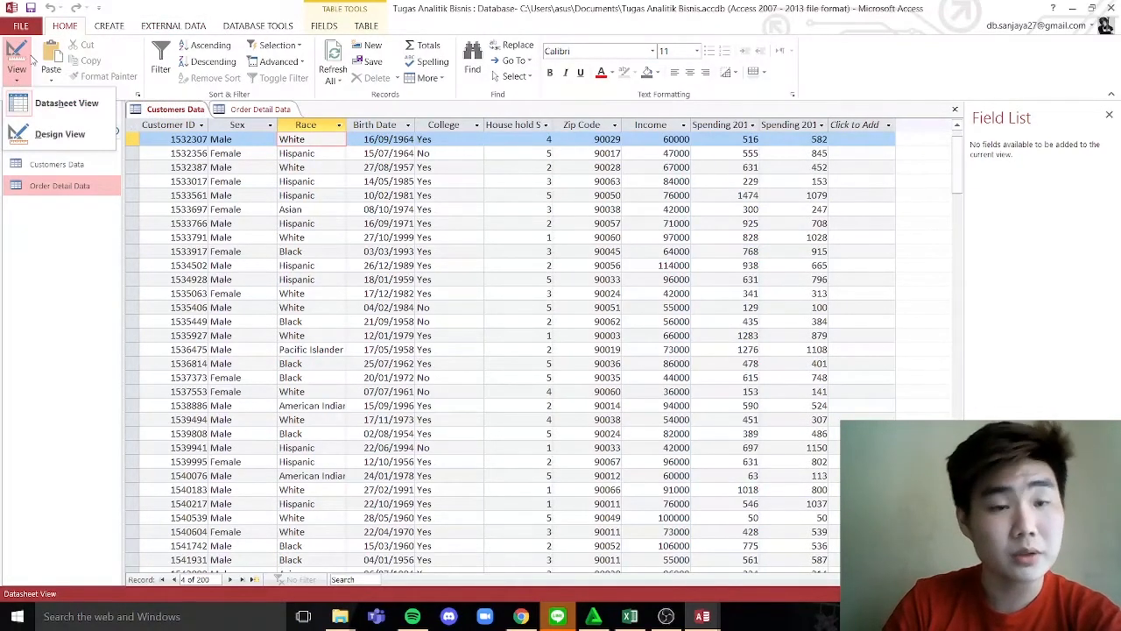
click(31, 141)
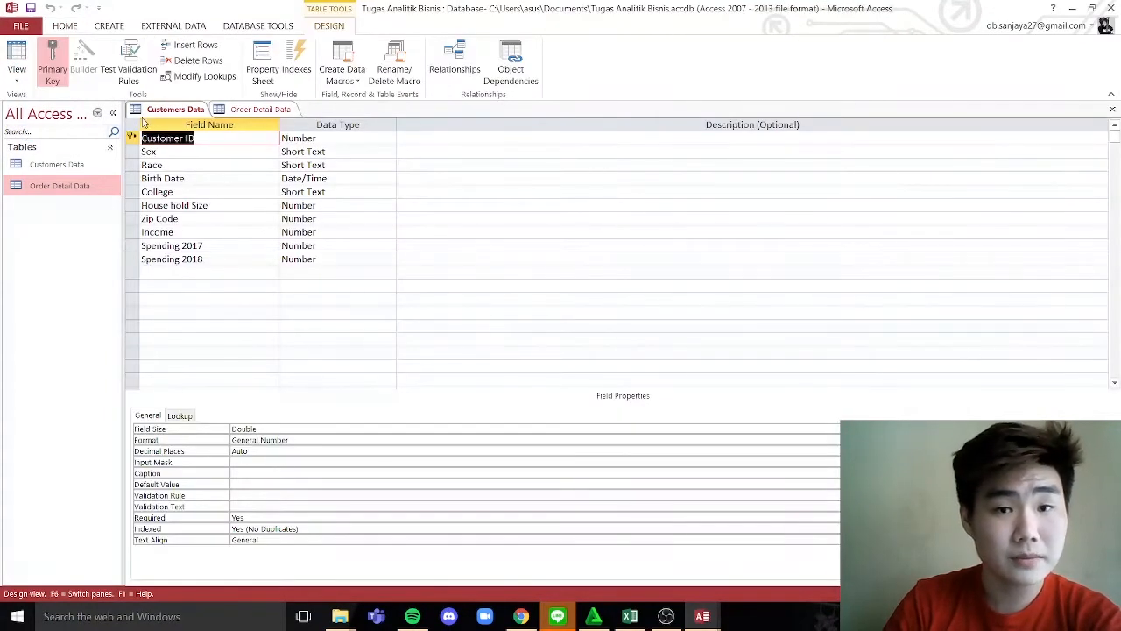
click(304, 139)
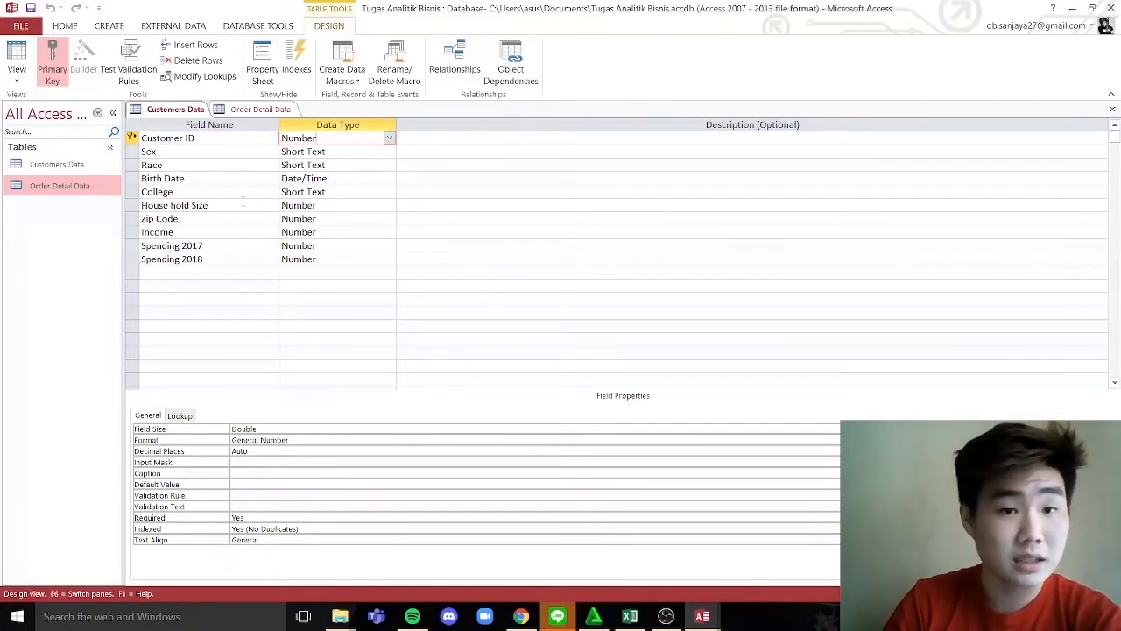
click(328, 191)
click(389, 191)
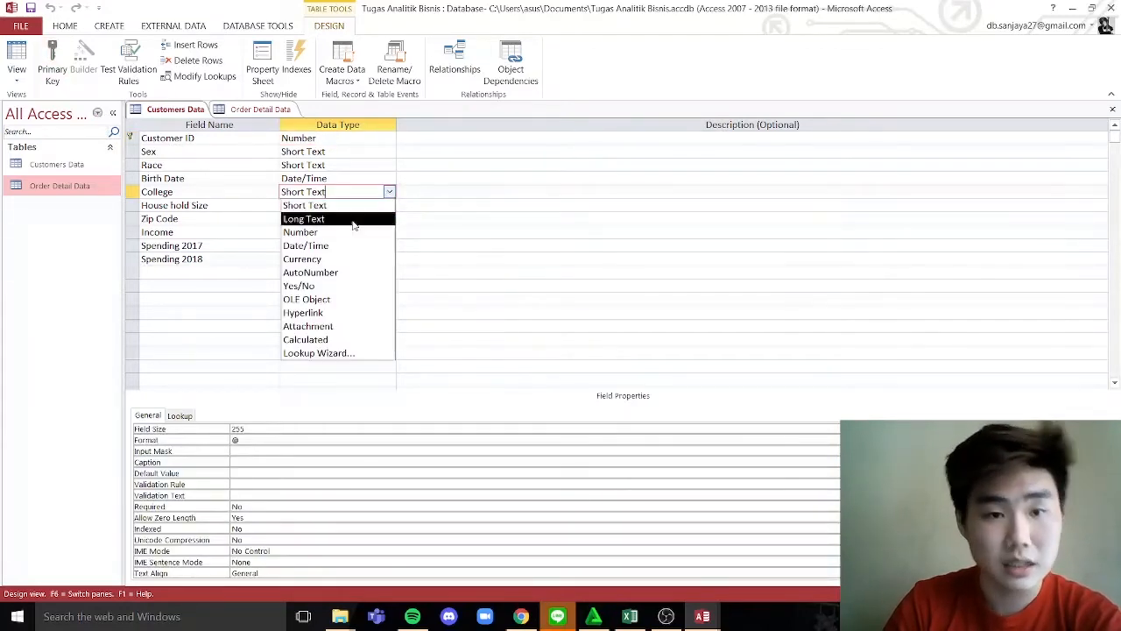
click(295, 287)
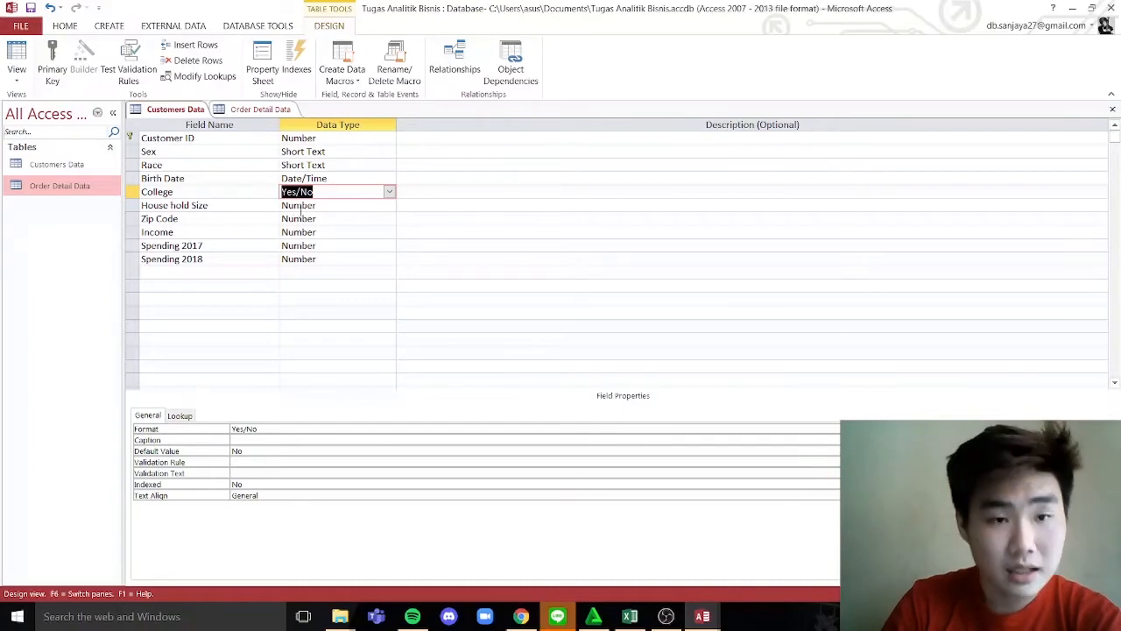
- Save the Customers Data table design, accepting the possible data loss, and show the table in Datasheet View
click(250, 109)
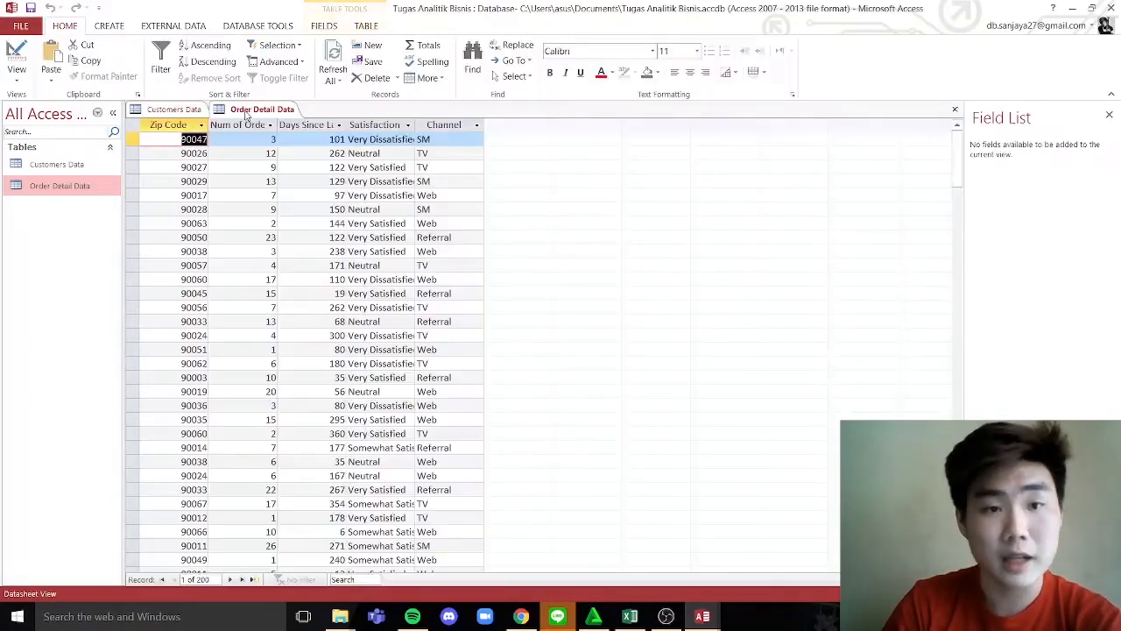
click(193, 110)
right_click(192, 112)
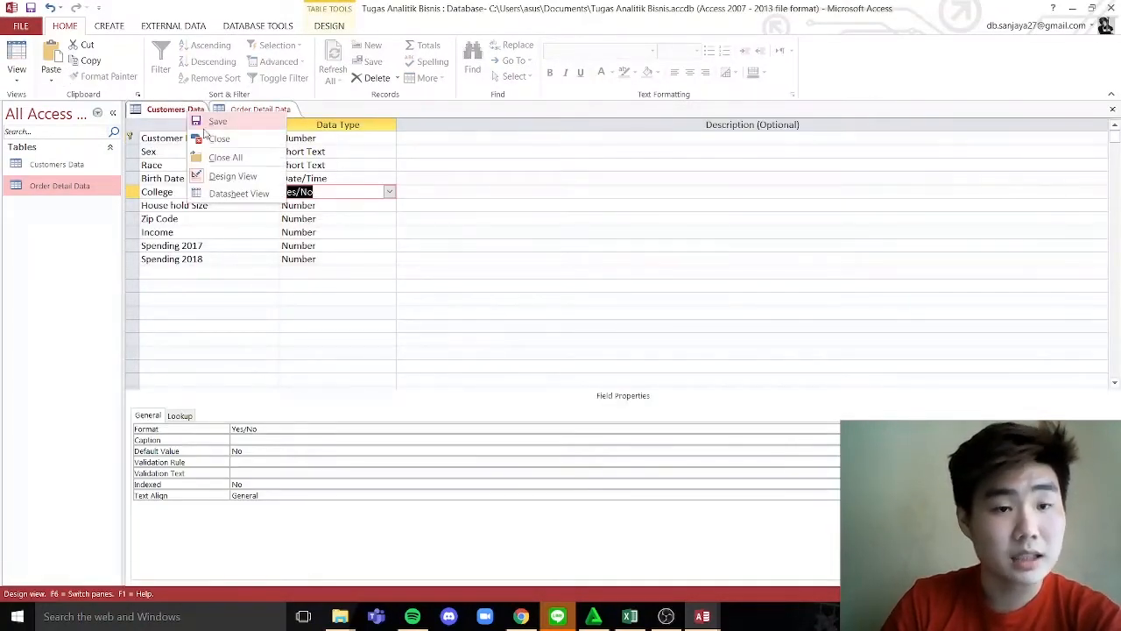
click(216, 122)
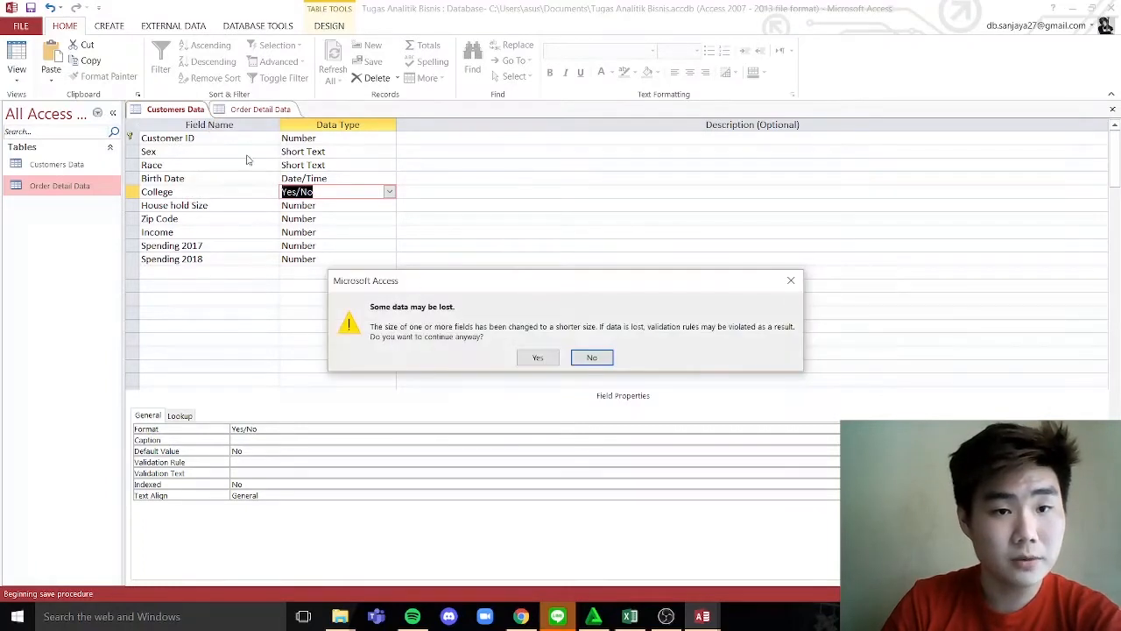
click(534, 358)
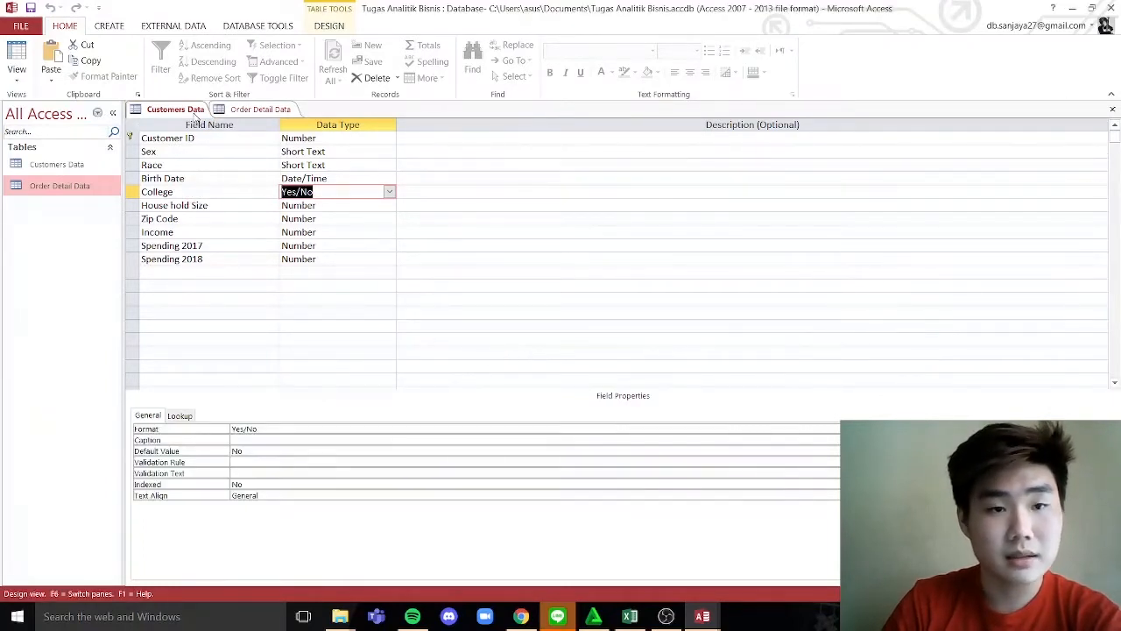
click(15, 55)
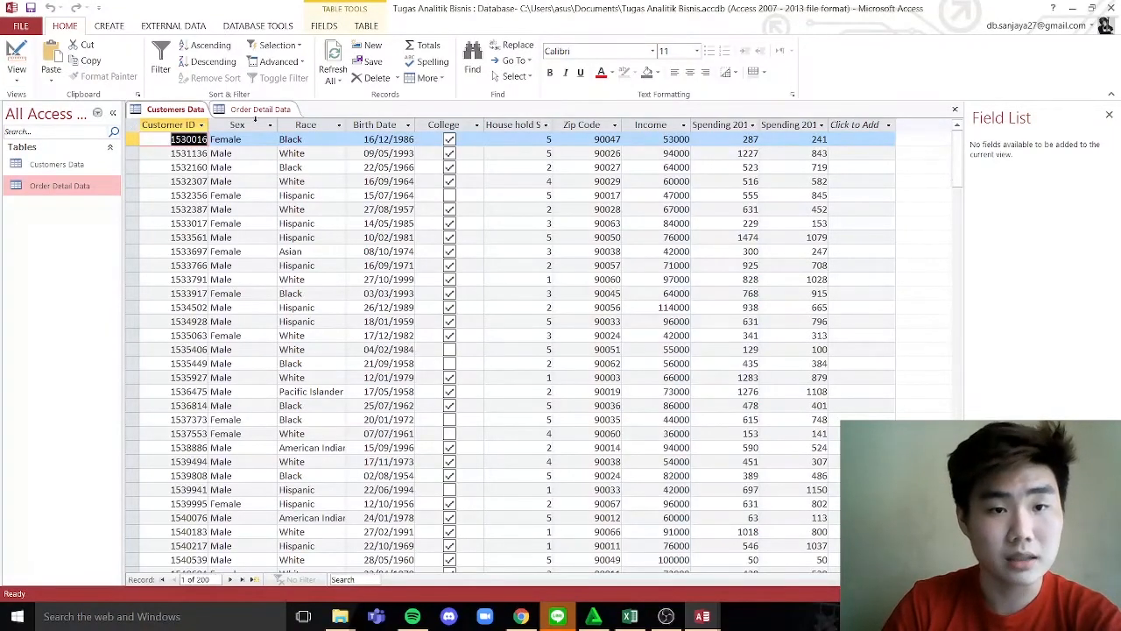
- Review the data types of all Order Detail Data fields in Design View and return the table to Datasheet View
click(258, 113)
click(16, 78)
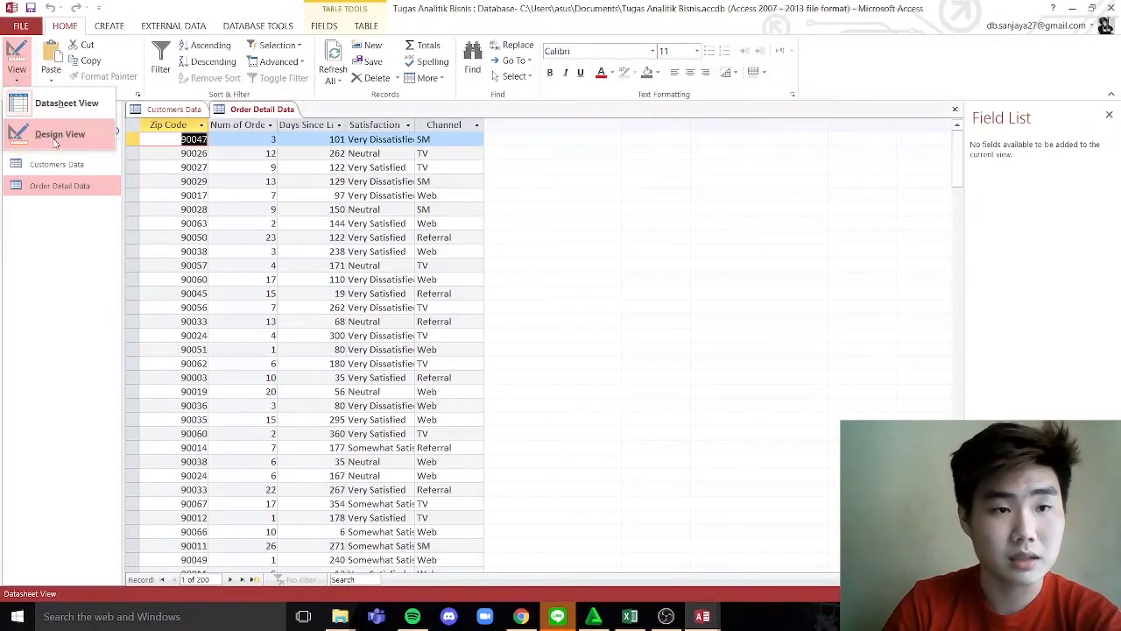
click(56, 136)
click(301, 178)
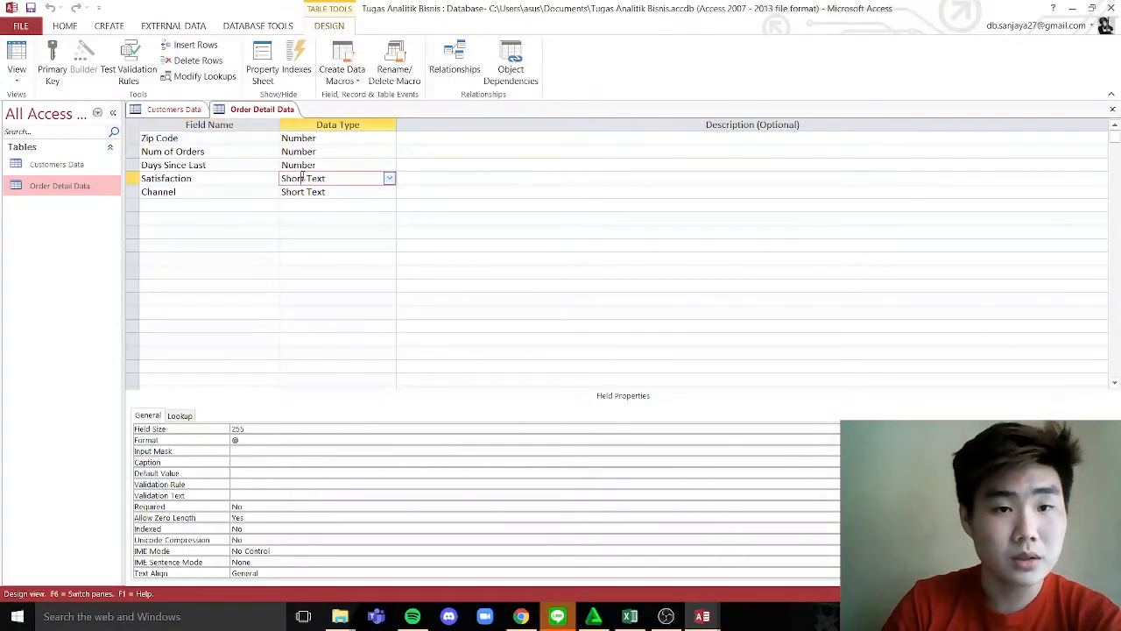
click(306, 191)
click(304, 165)
click(306, 152)
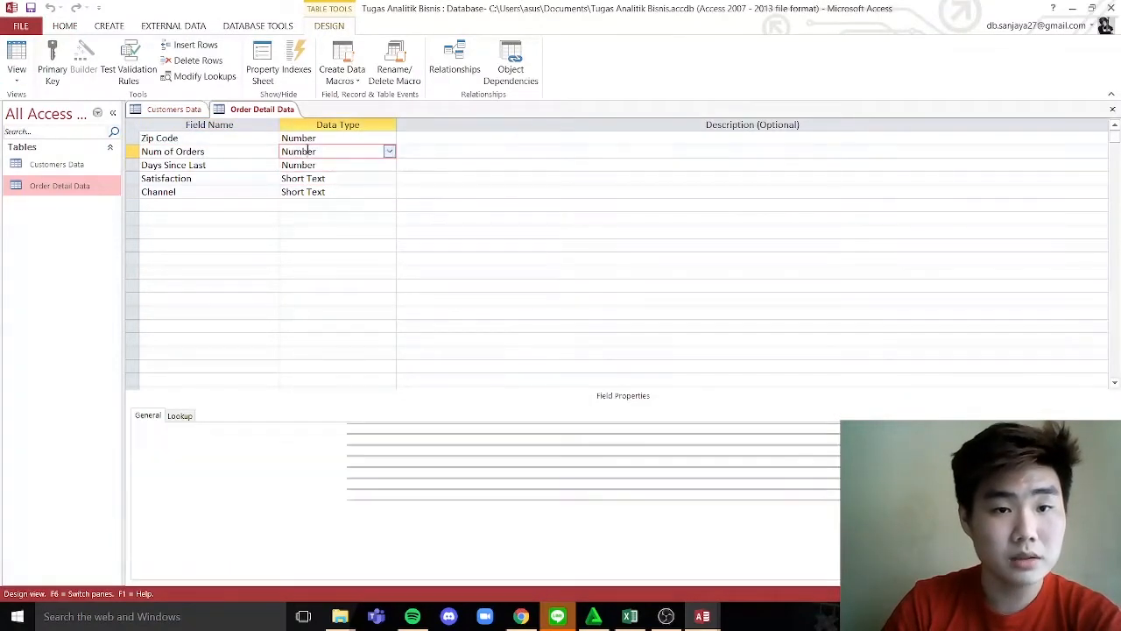
click(307, 137)
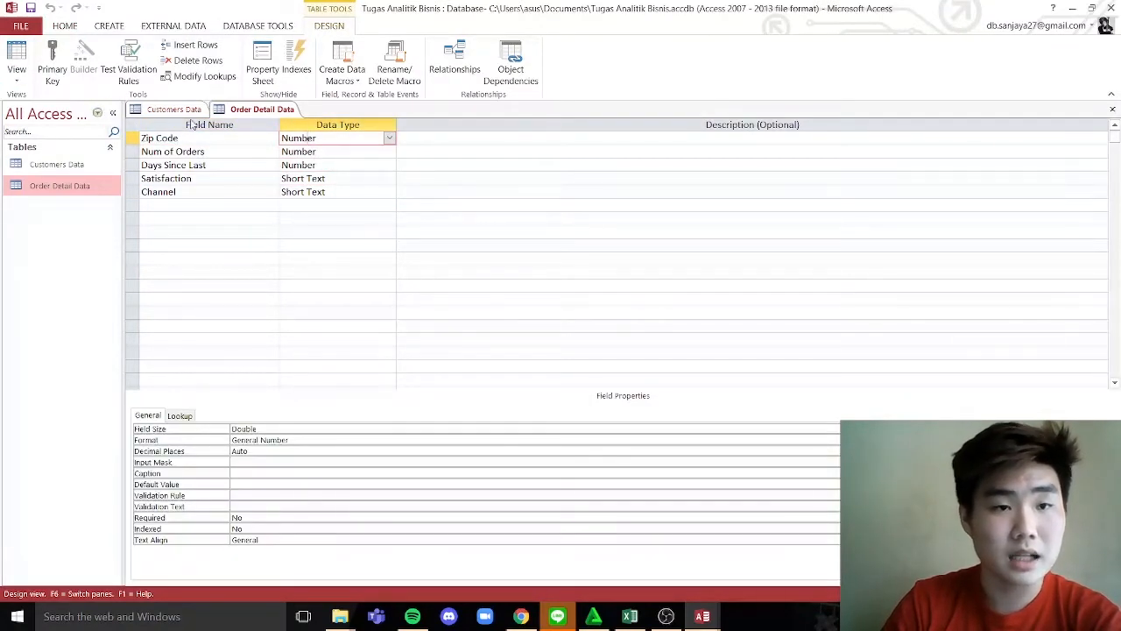
click(17, 59)
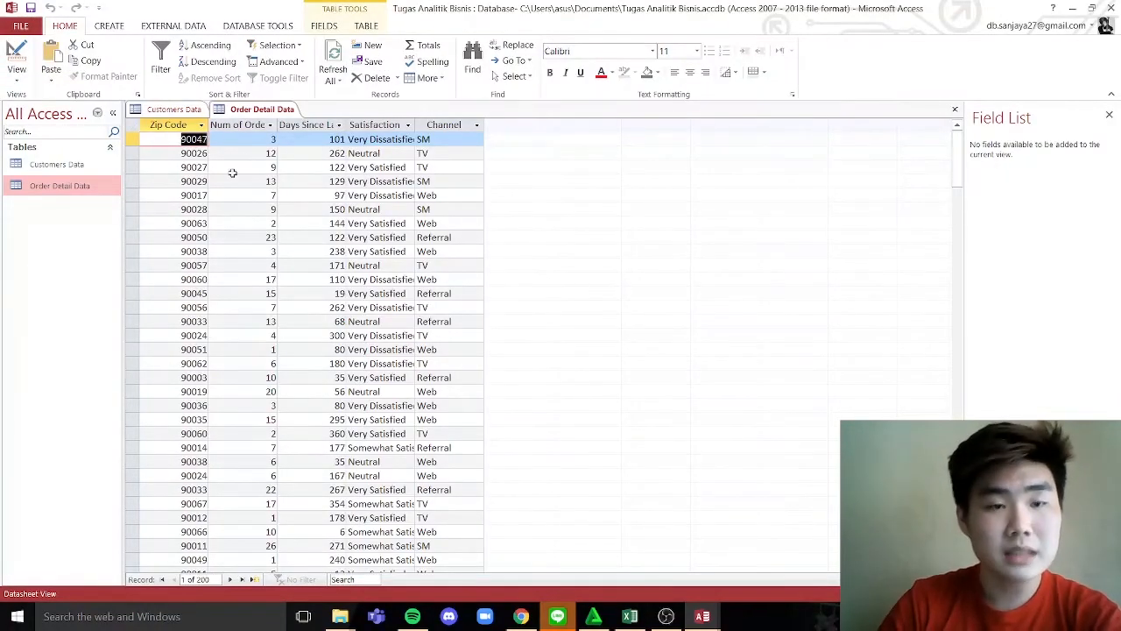
click(181, 112)
click(260, 111)
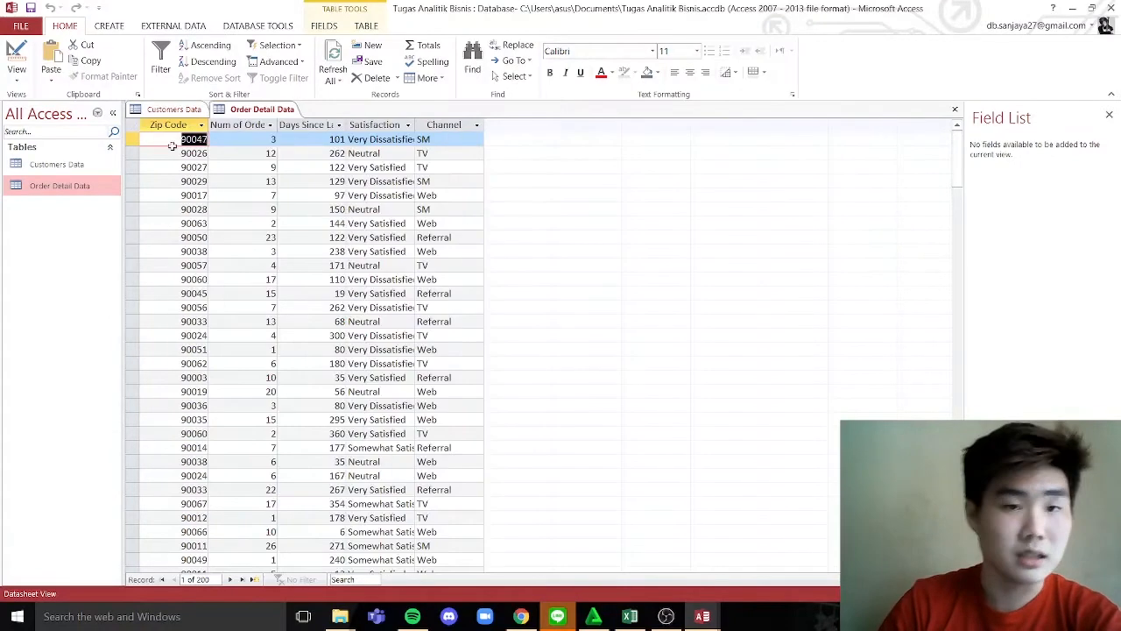
- Open the Relationships window and add the Customers Data and Order Detail Data tables to it
click(237, 28)
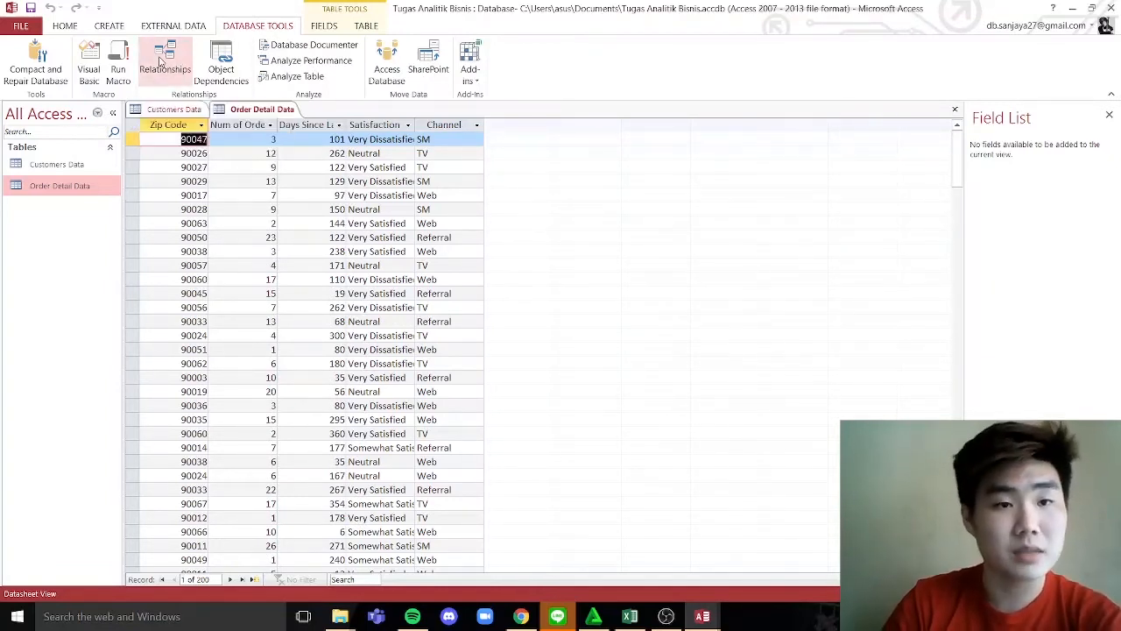
click(161, 59)
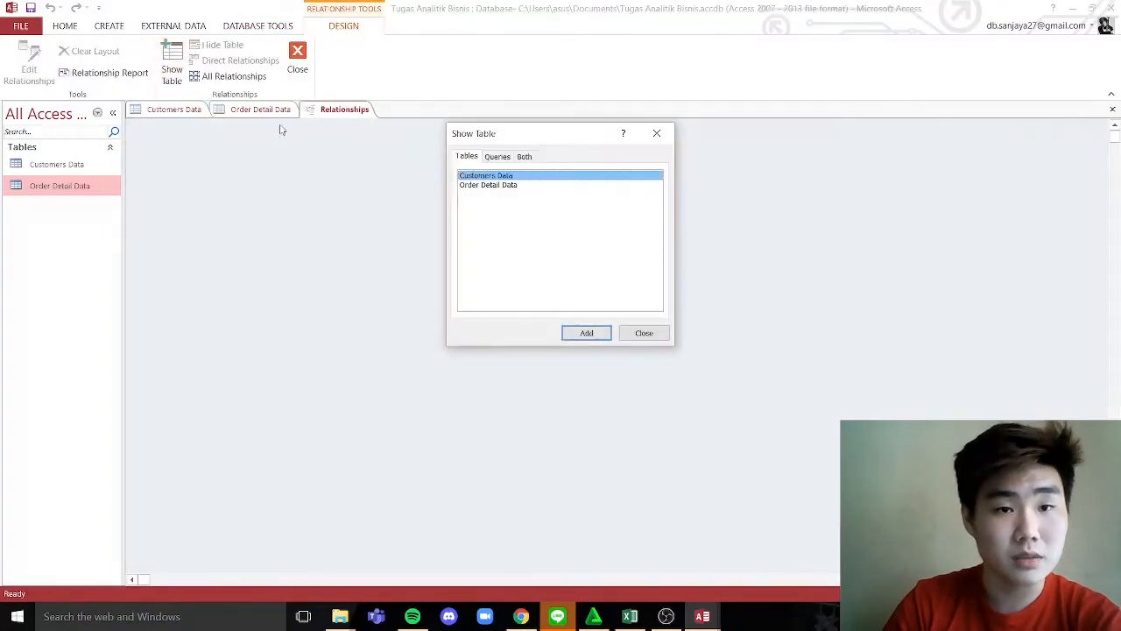
click(588, 334)
click(493, 186)
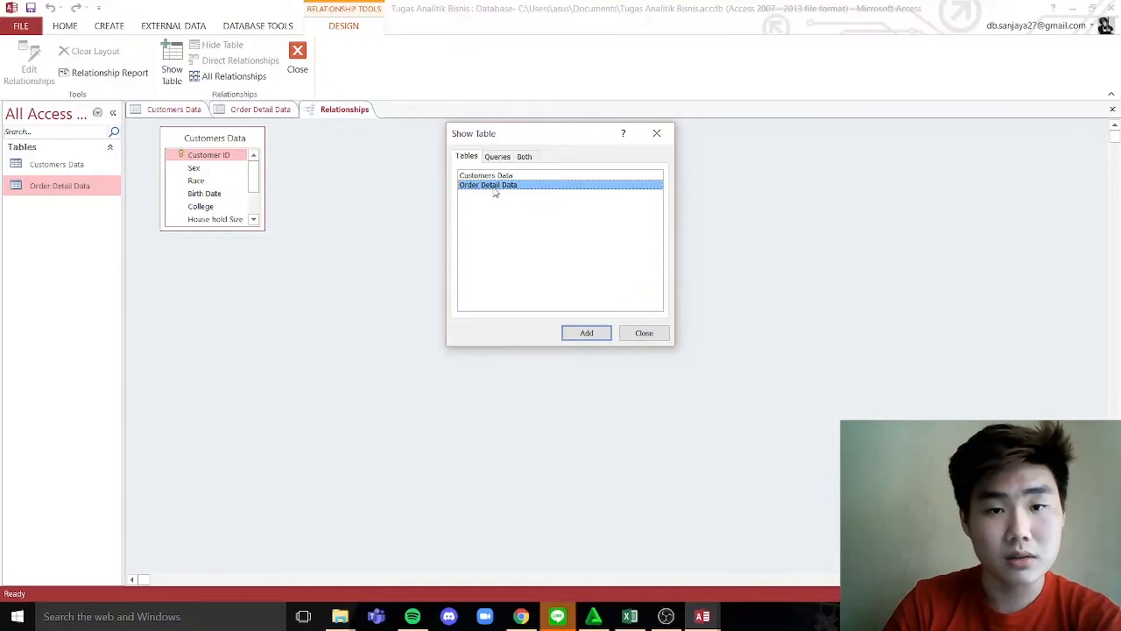
click(587, 334)
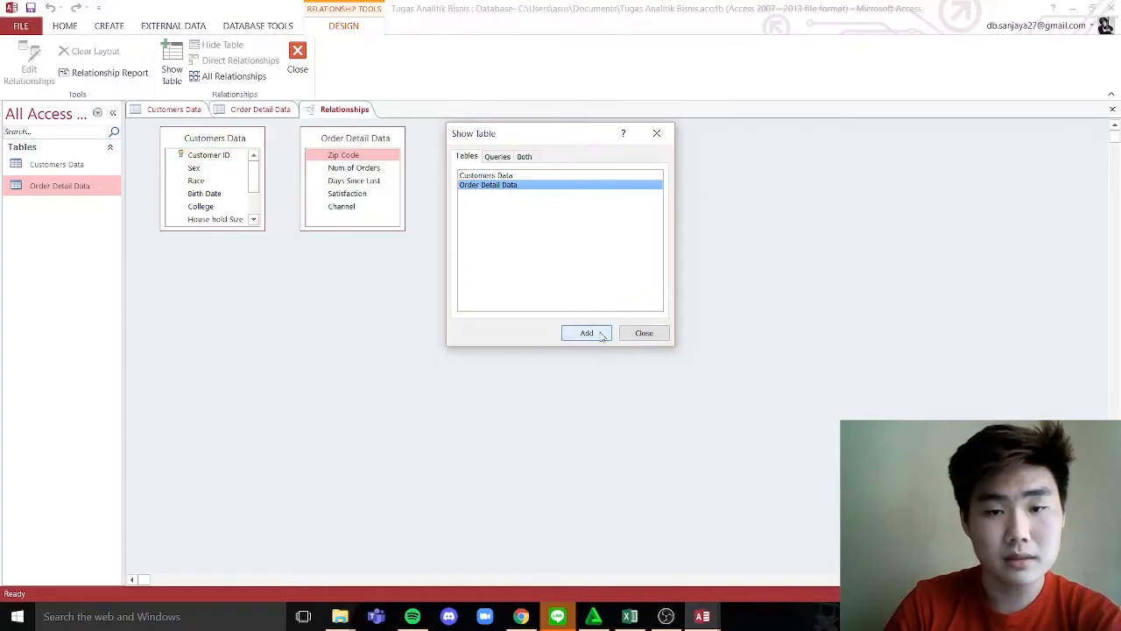
click(644, 333)
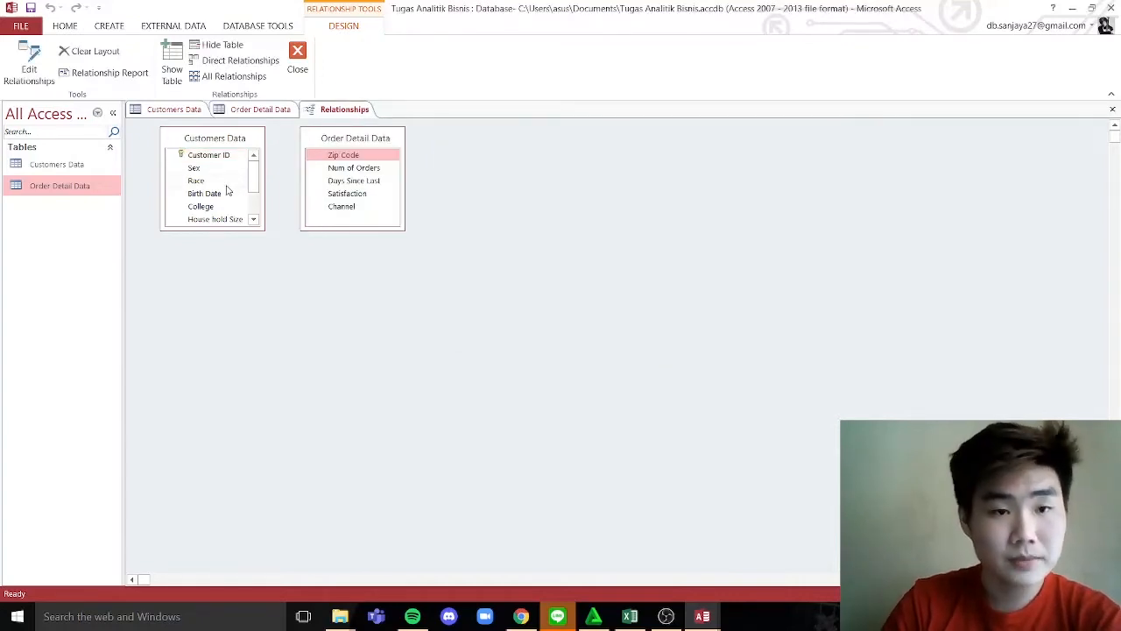
- Create a relationship from the Zip Code field of Customers Data to the Zip Code field of Order Detail Data
scroll(229, 189, down, 2)
scroll(232, 188, up, 2)
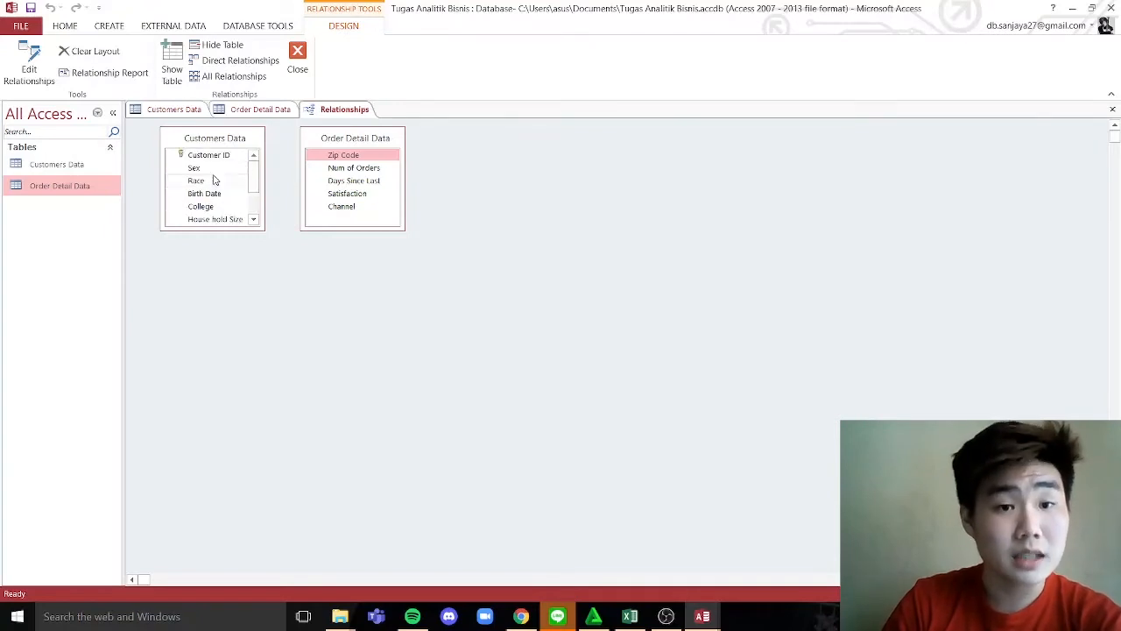
scroll(214, 180, down, 2)
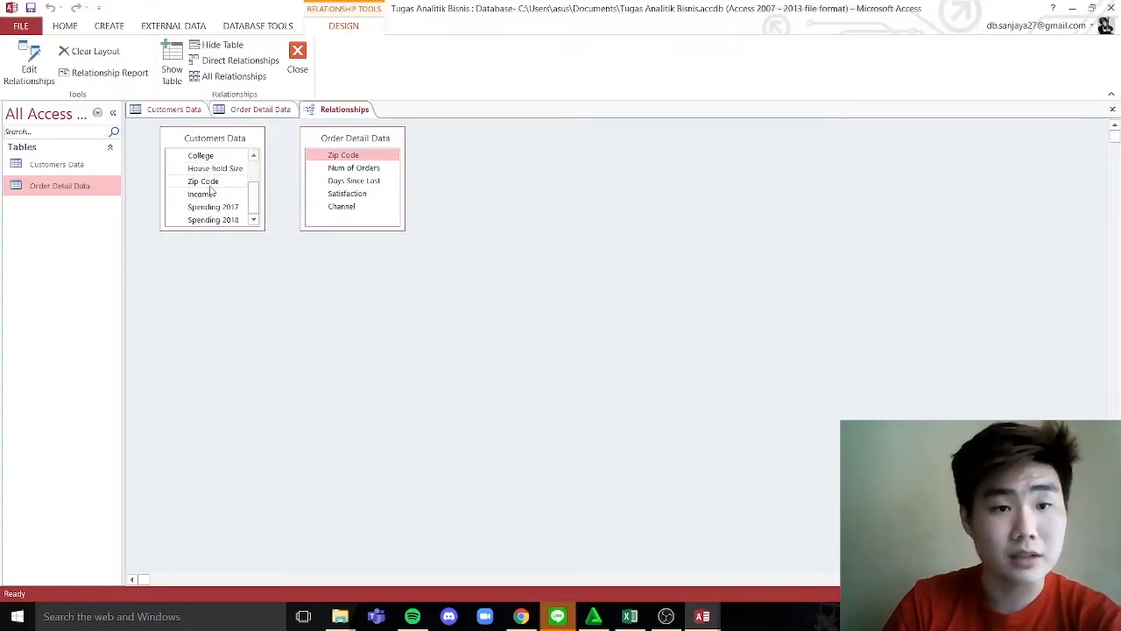
click(215, 181)
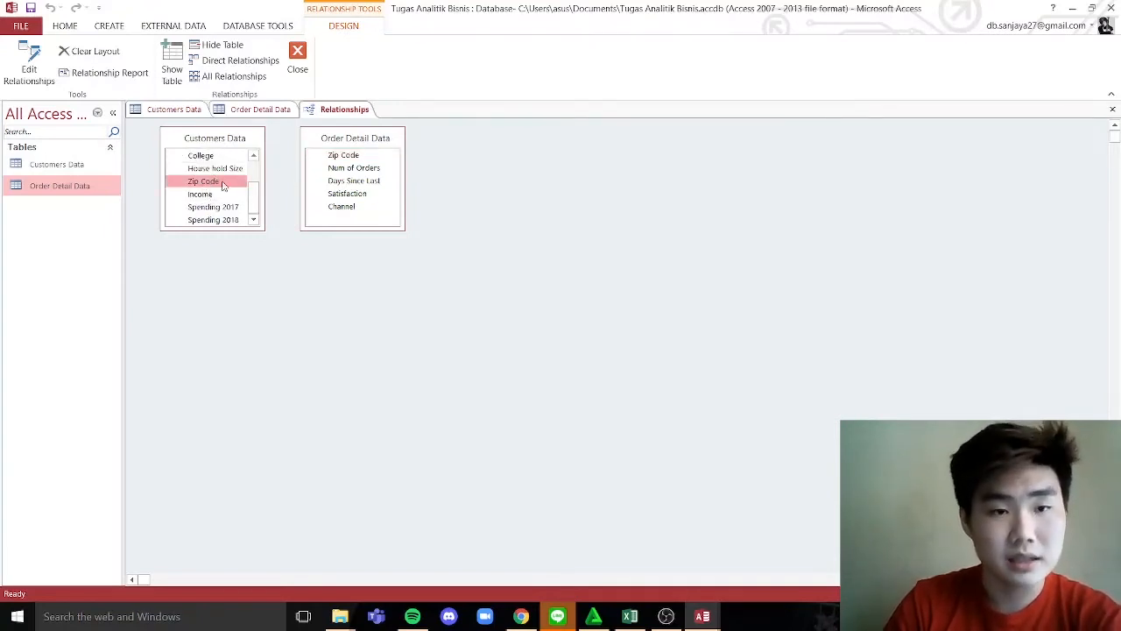
click(336, 155)
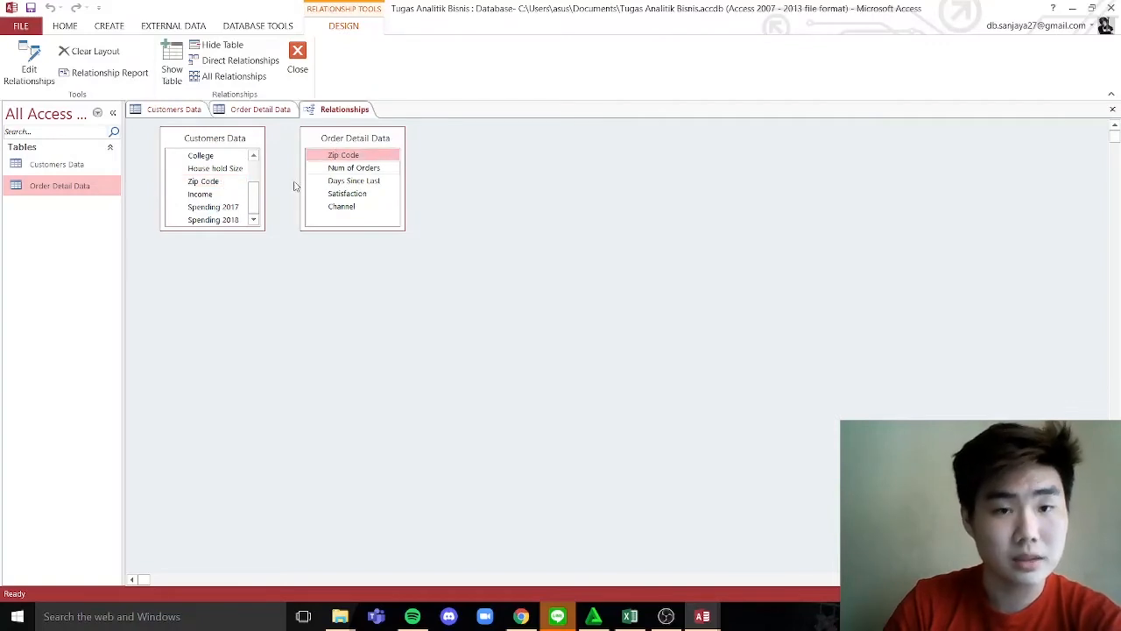
click(220, 183)
drag(211, 188, 344, 164)
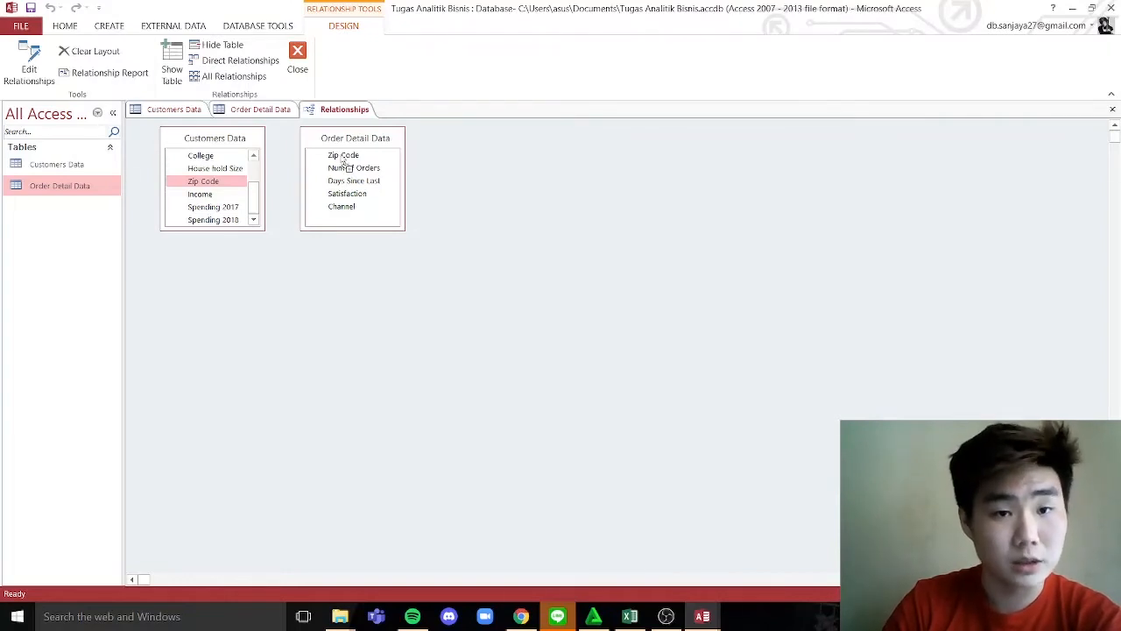
drag(343, 164, 344, 165)
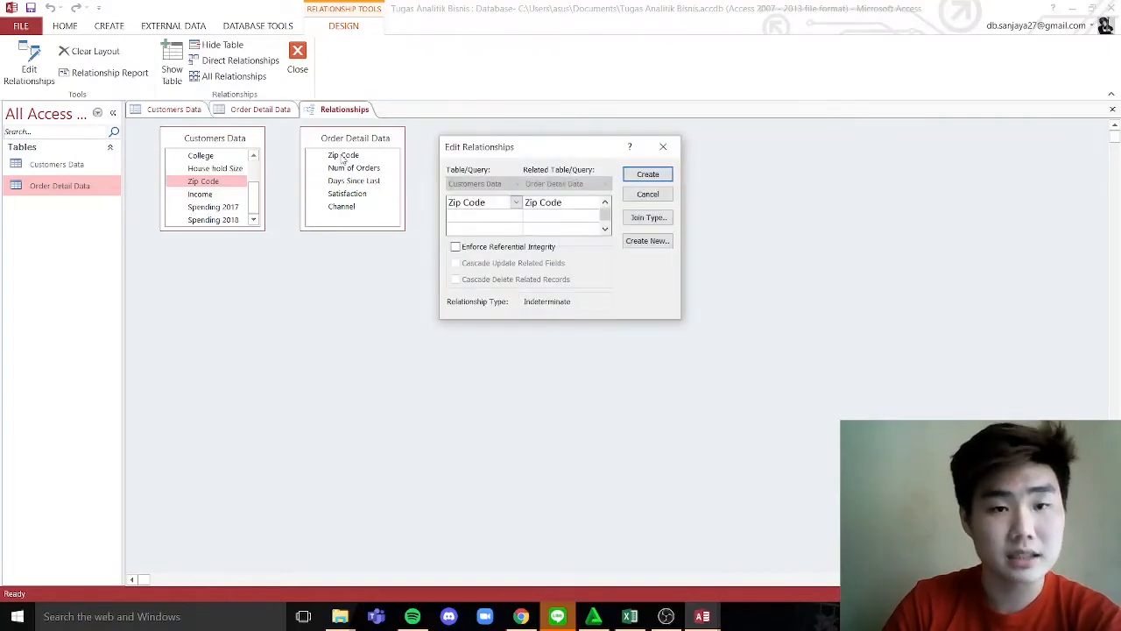
click(648, 174)
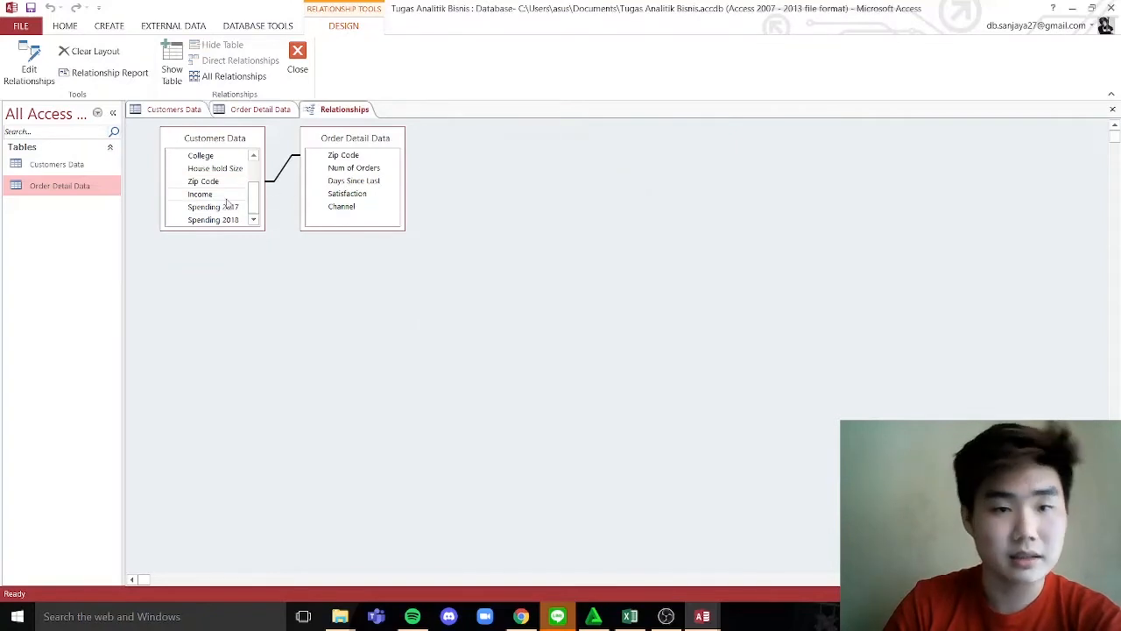
scroll(224, 206, up, 2)
scroll(224, 207, down, 2)
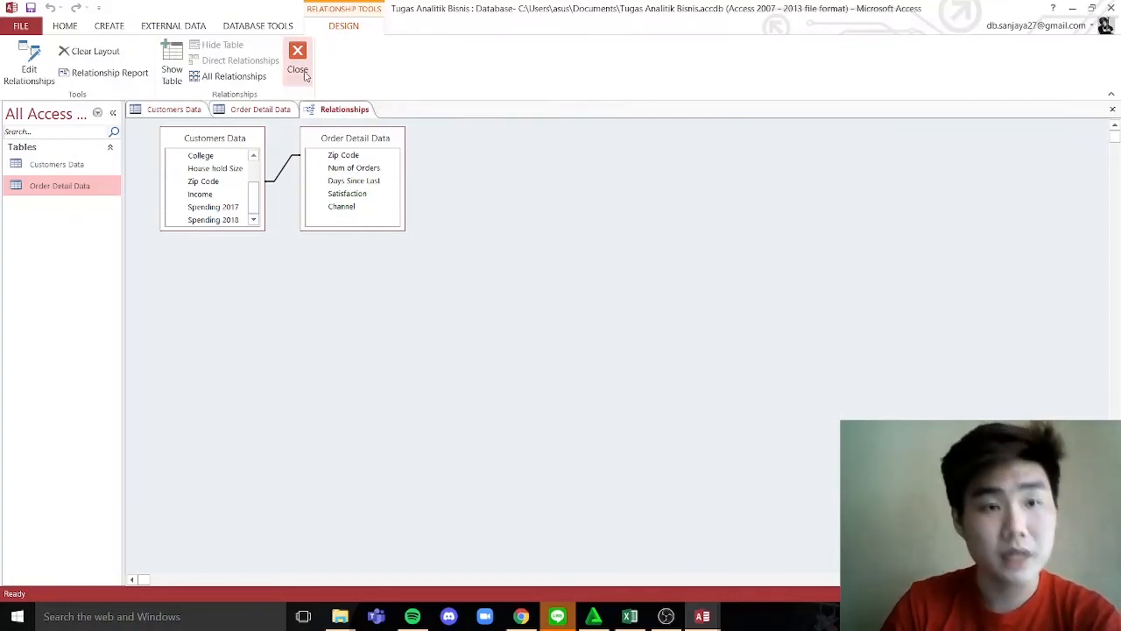
- Save the relationships layout and close the Relationships window
right_click(338, 110)
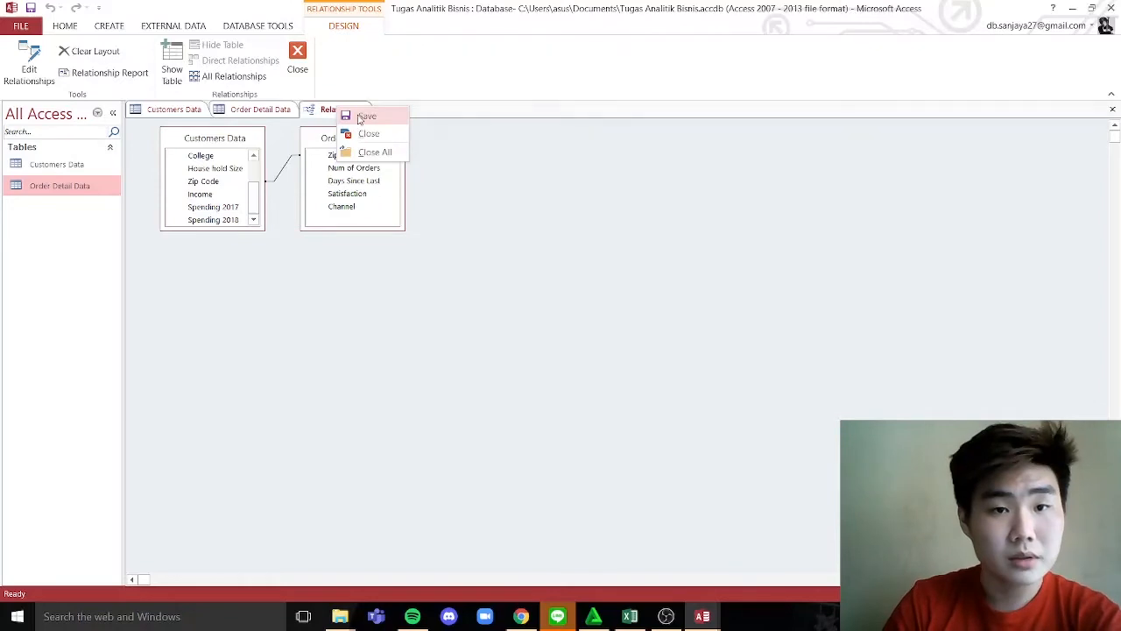
click(338, 111)
right_click(338, 112)
click(354, 140)
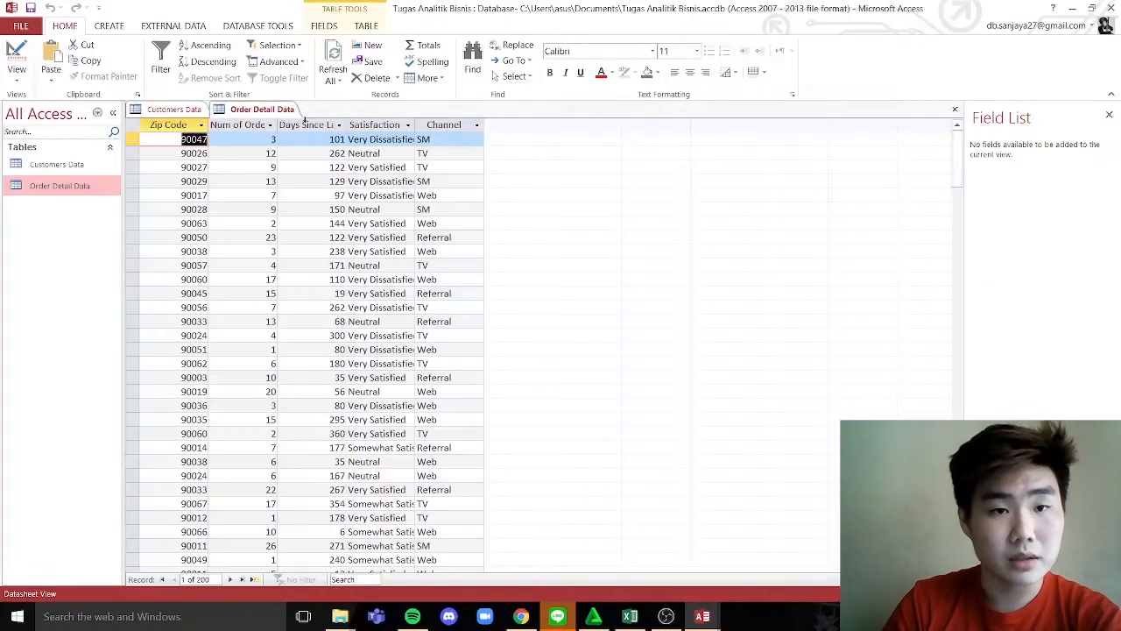
- Save and close the Order Detail Data and Customers Data tables
right_click(263, 111)
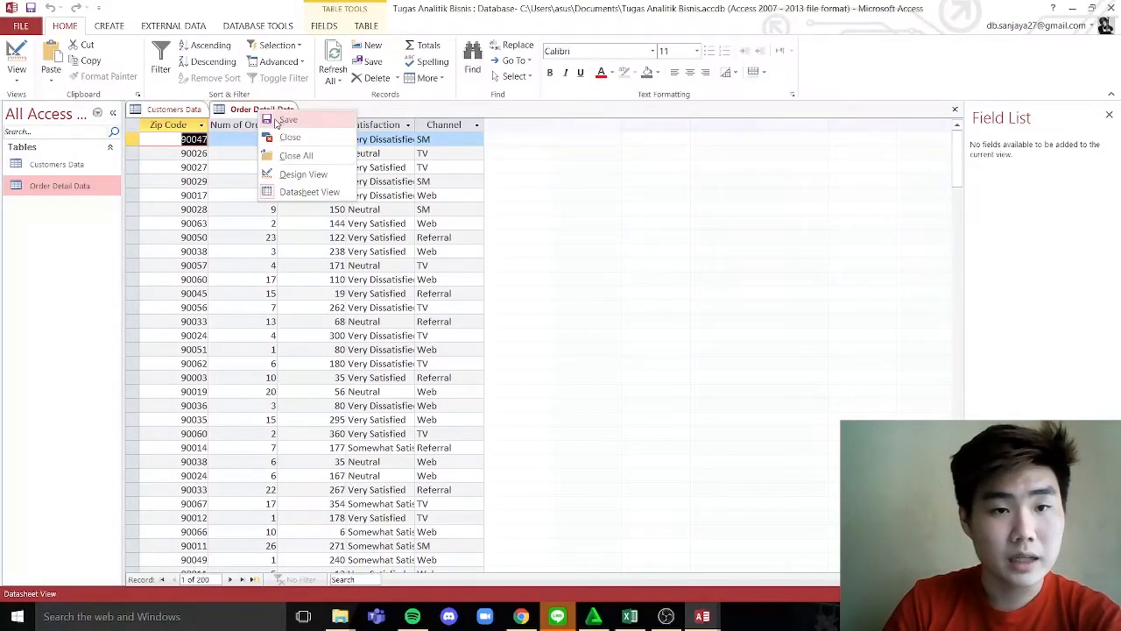
click(270, 113)
right_click(268, 114)
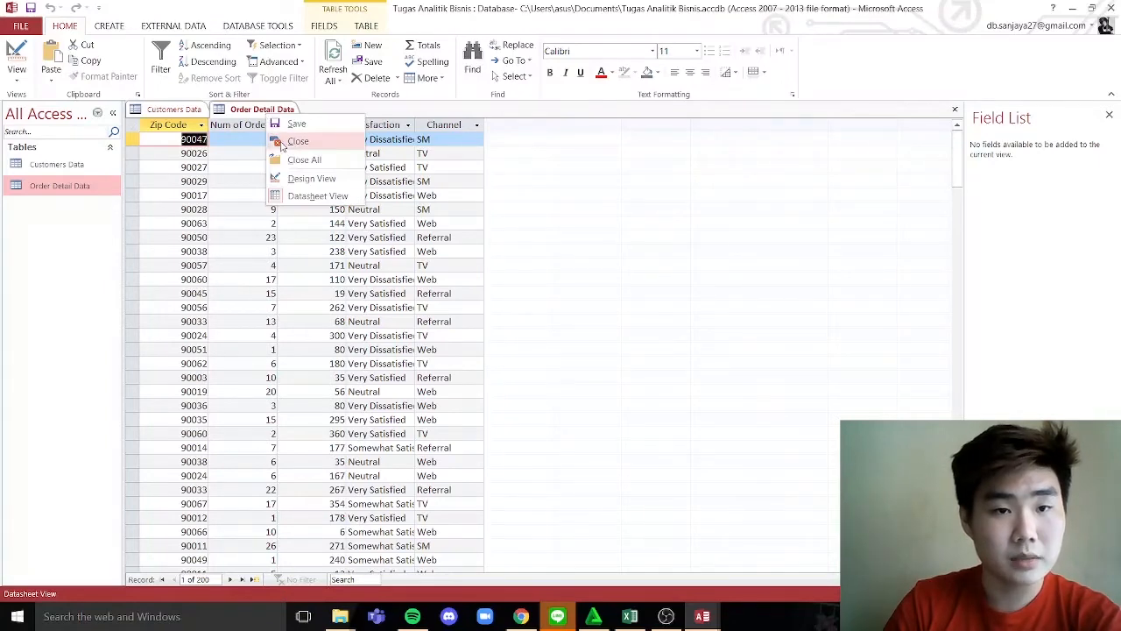
click(281, 145)
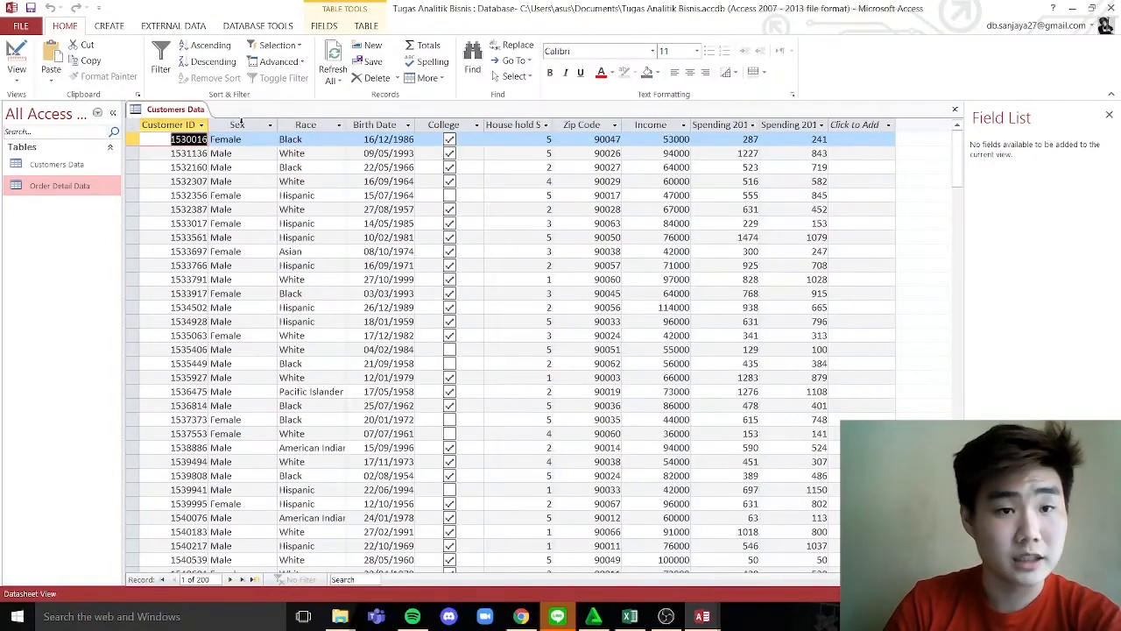
right_click(188, 113)
click(208, 125)
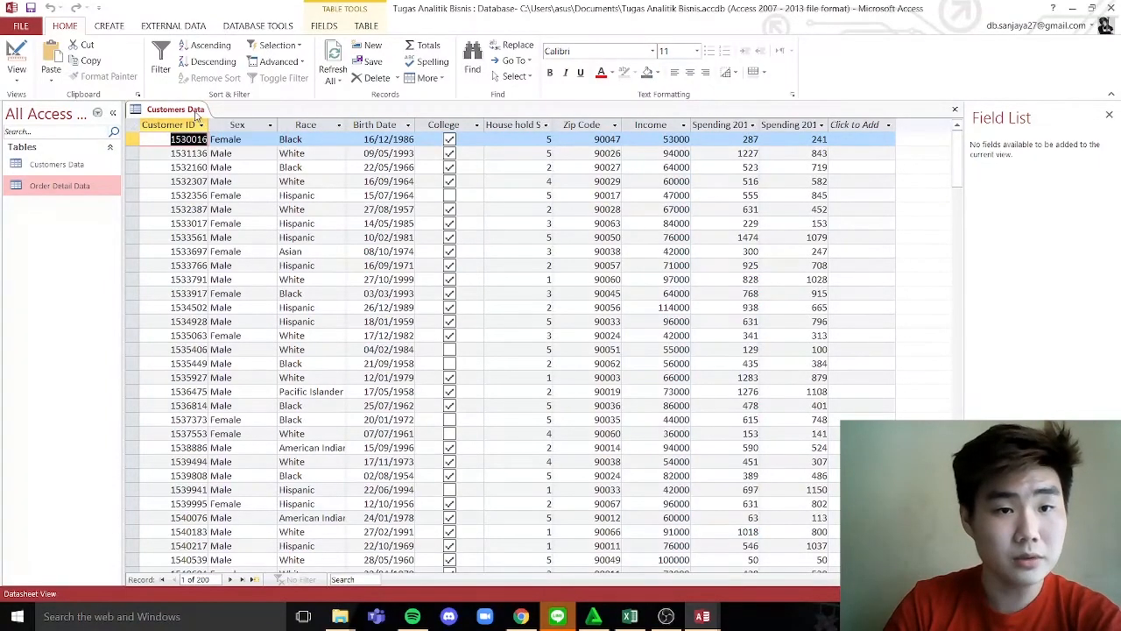
right_click(197, 116)
click(225, 142)
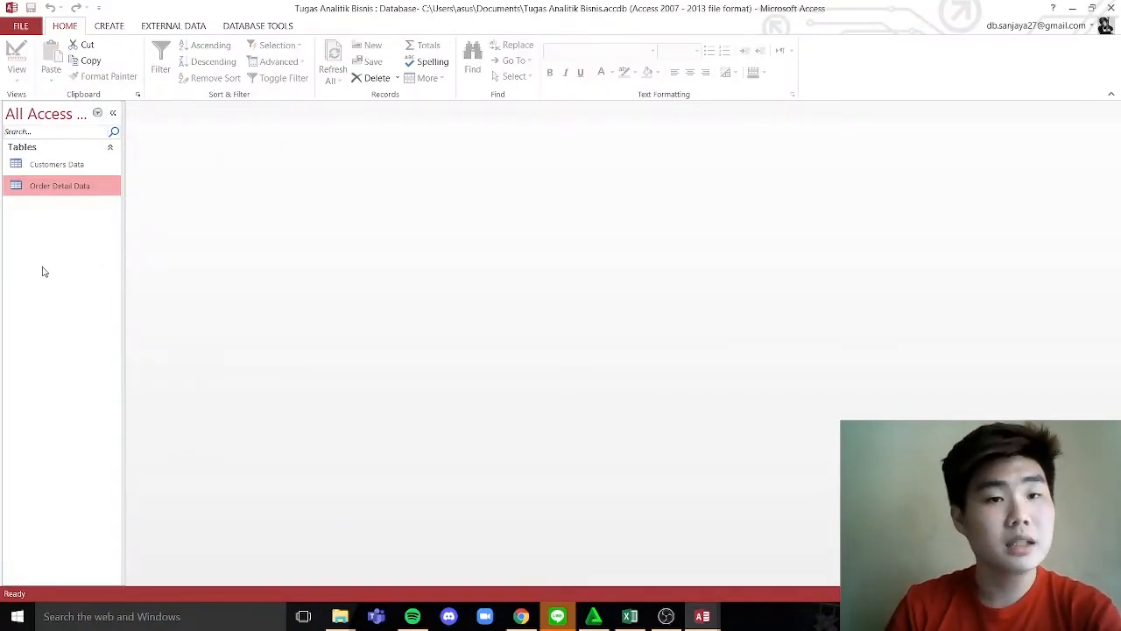
- Start the Form Wizard and add all fields of the Customers Data table to the new form
click(106, 26)
click(353, 45)
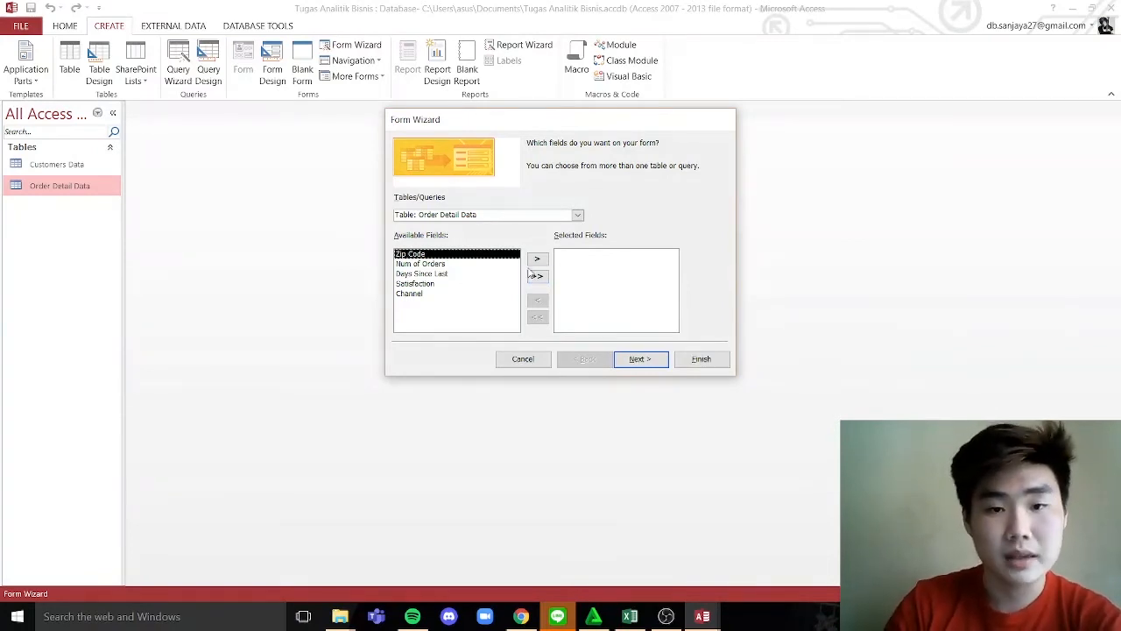
click(570, 214)
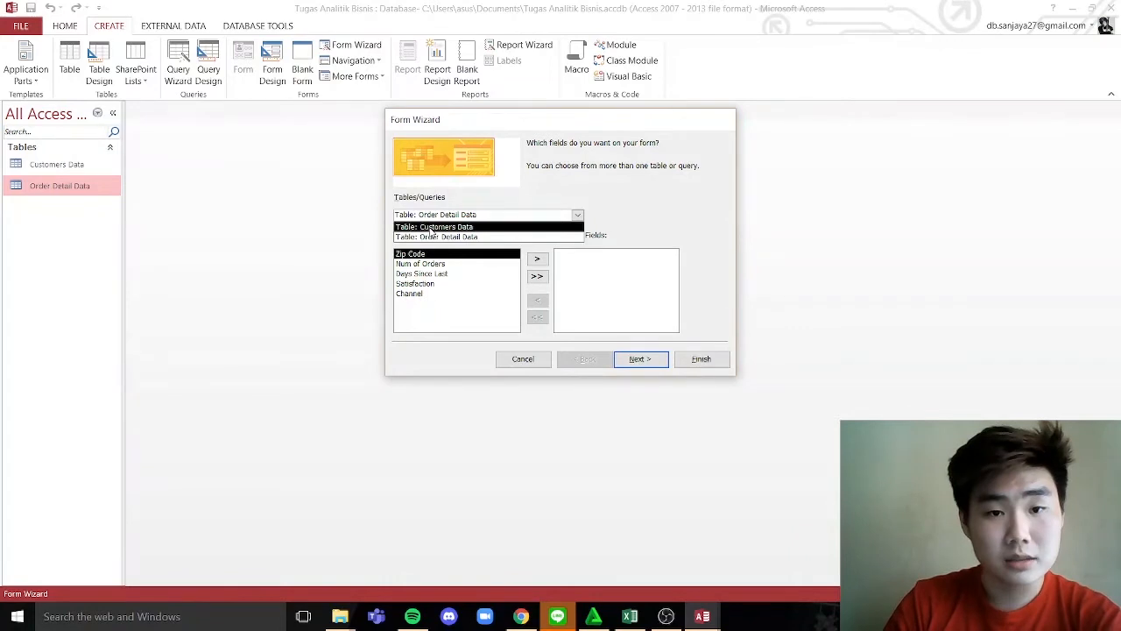
click(431, 227)
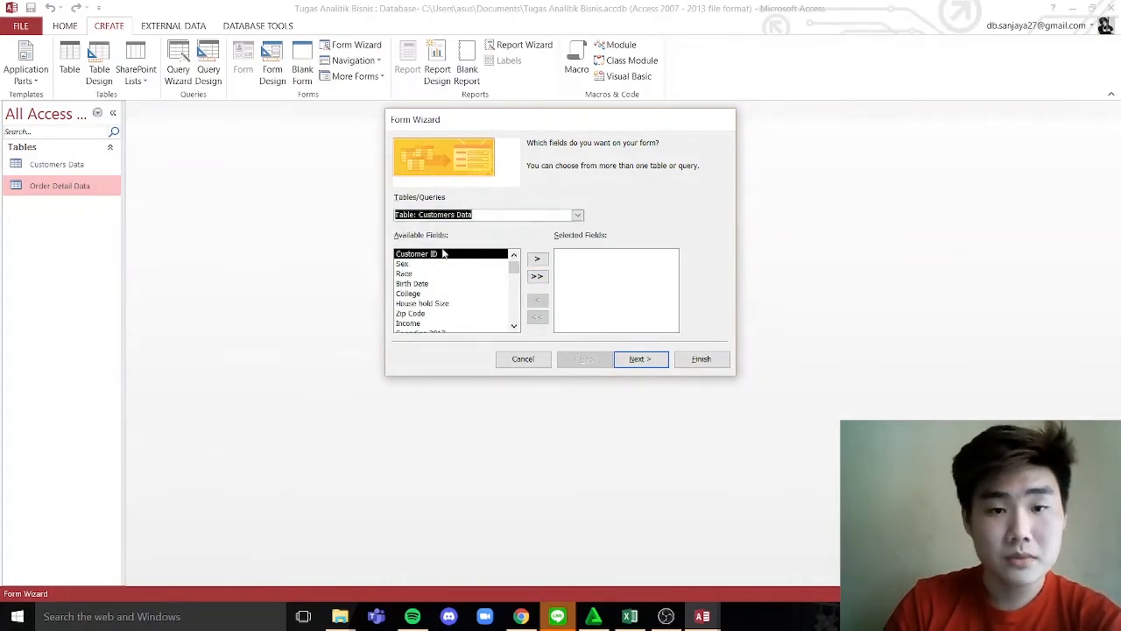
click(537, 278)
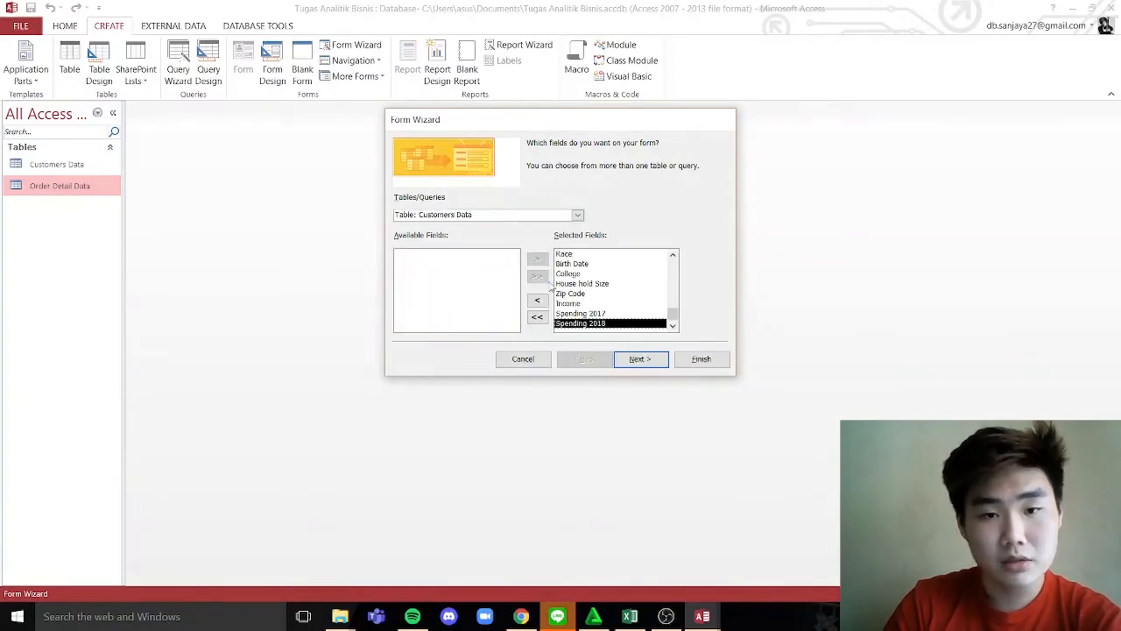
- Add all fields of the Order Detail Data table to the form alongside the Customers Data fields
scroll(589, 298, up, 1)
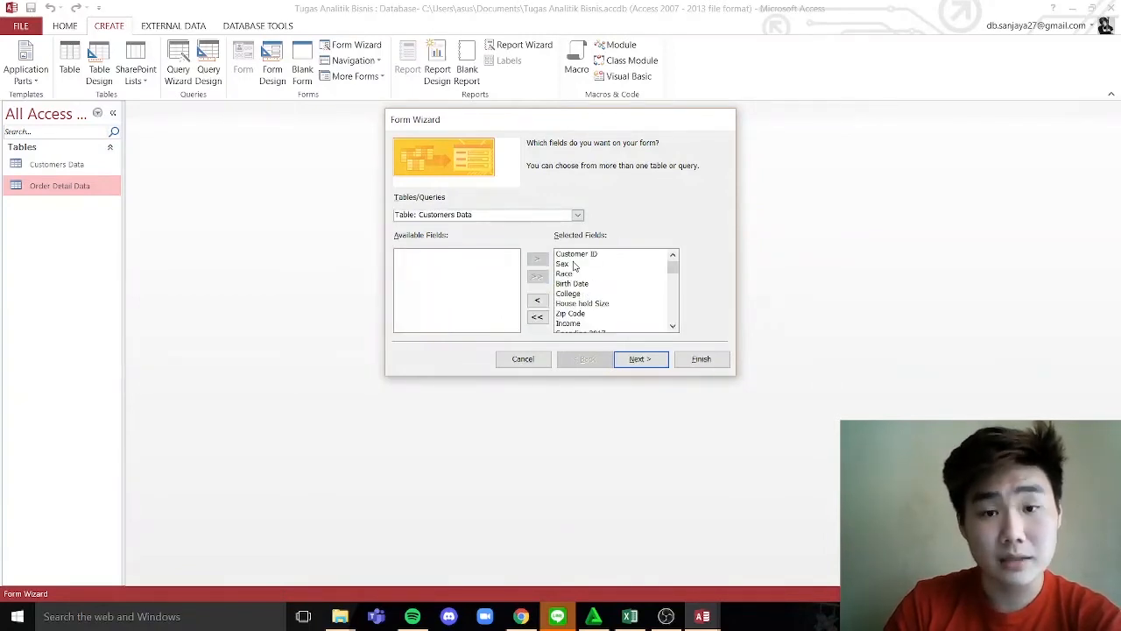
scroll(581, 279, down, 1)
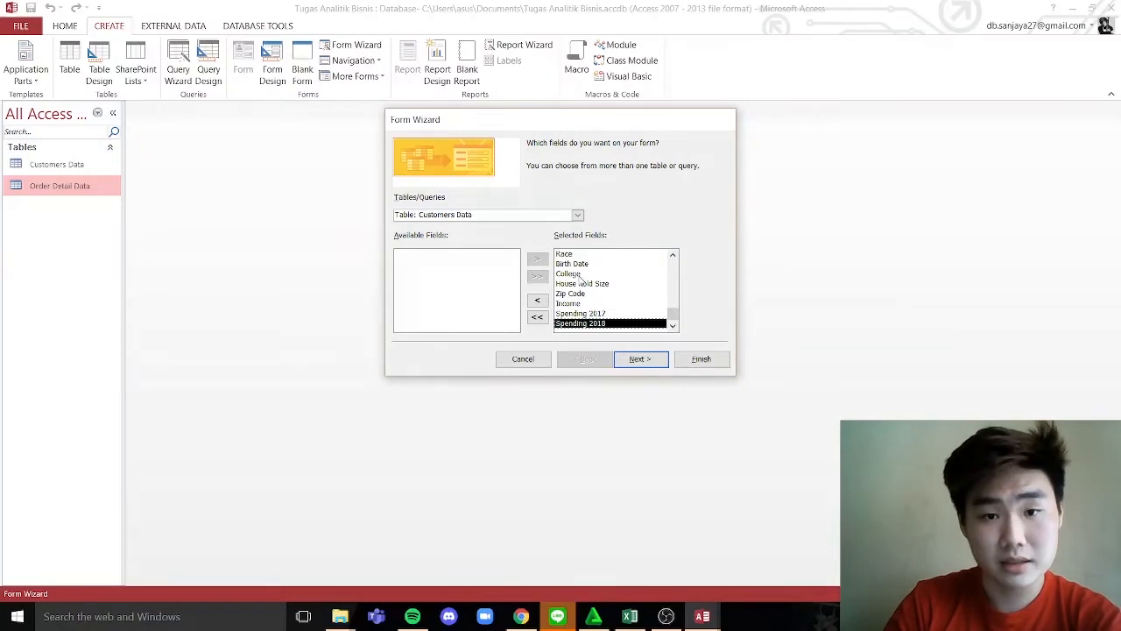
click(578, 216)
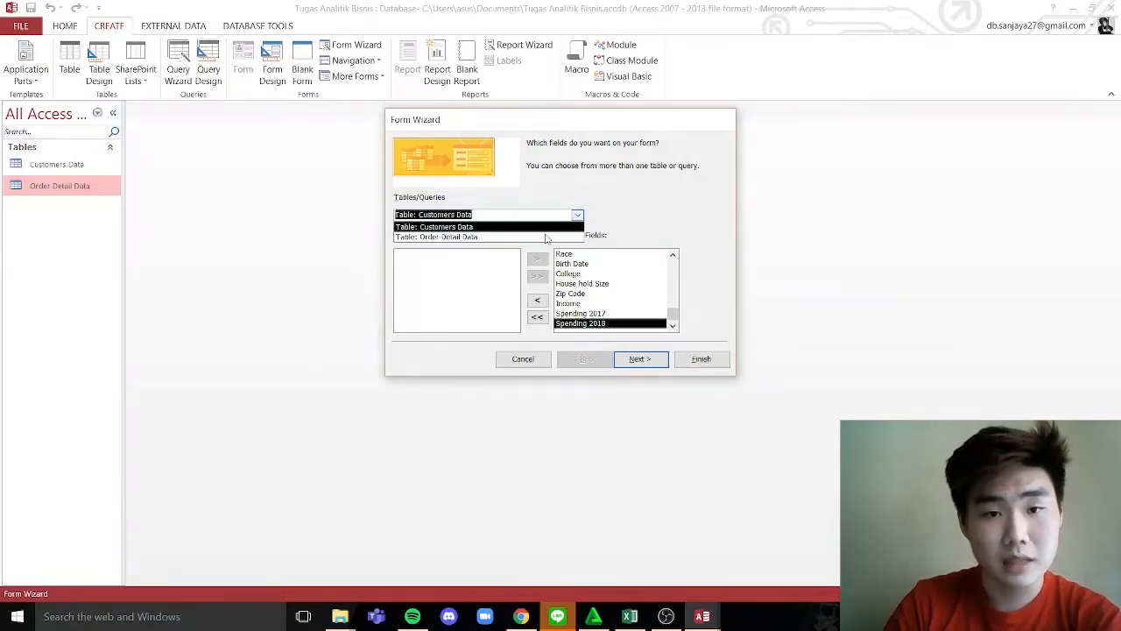
click(417, 243)
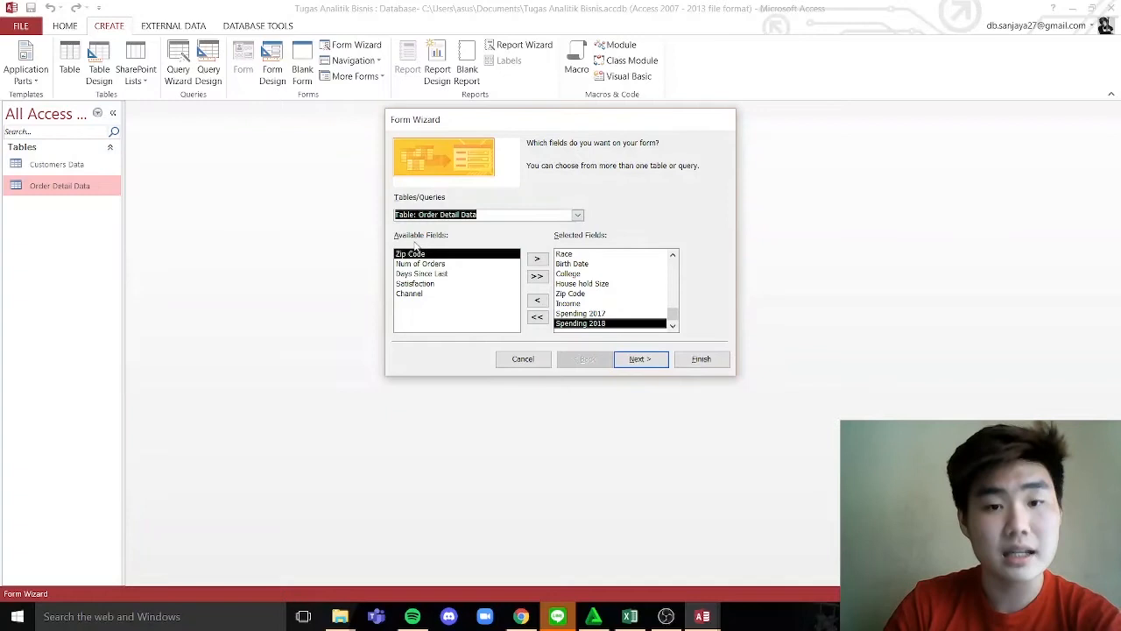
click(537, 279)
scroll(585, 308, up, 4)
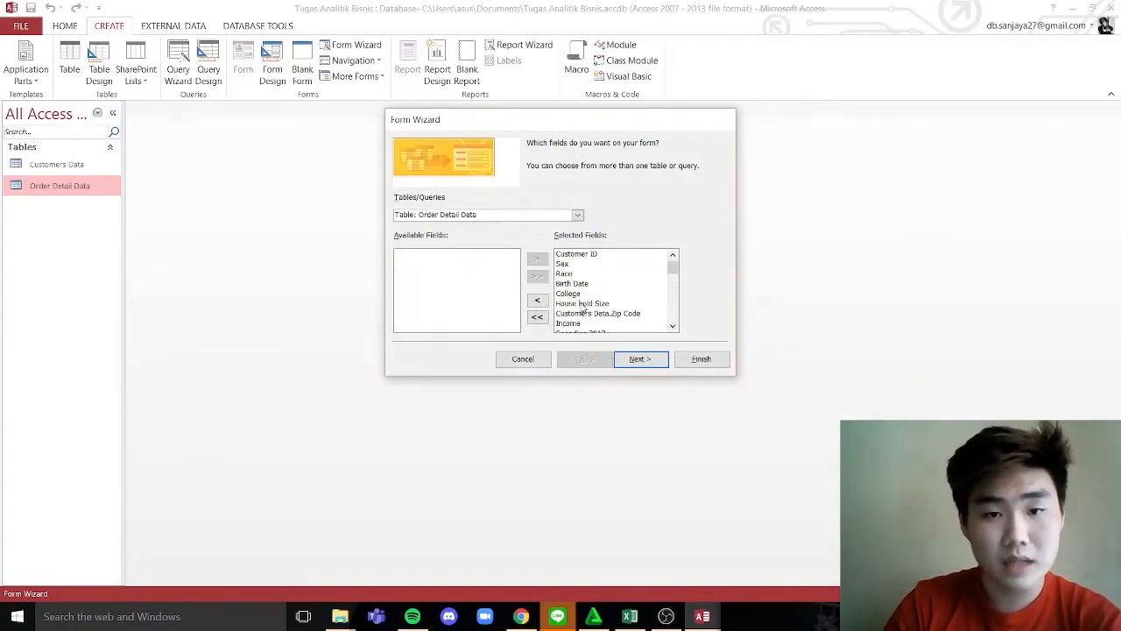
scroll(584, 307, down, 3)
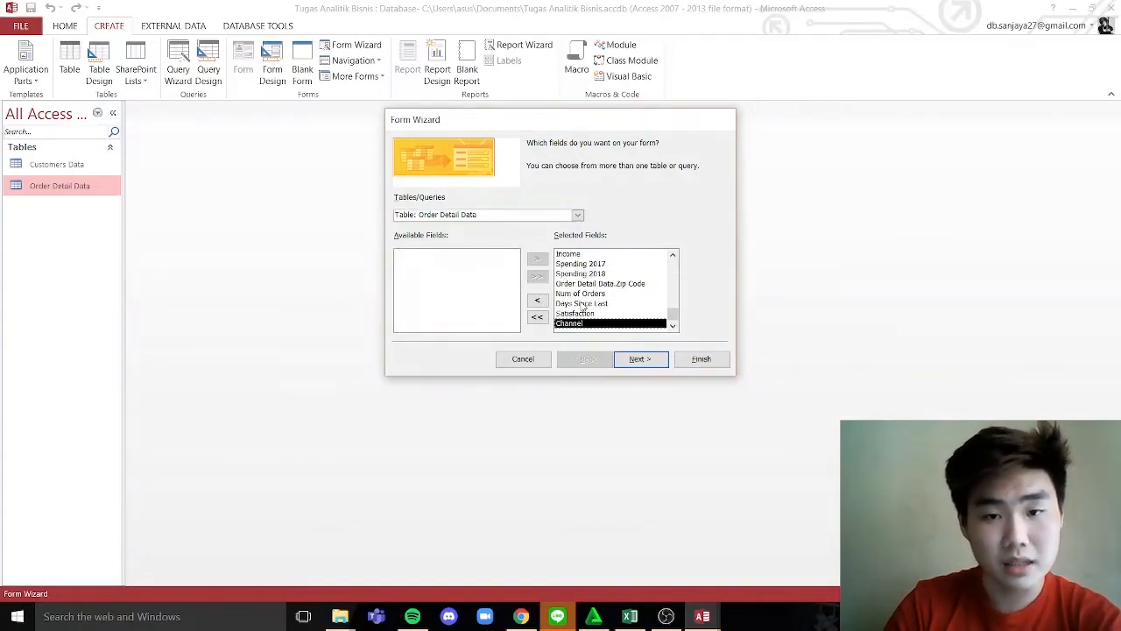
- Keep the Columnar layout, title the form "Customers and Order Detail Data", and finish the wizard with the form open for viewing
click(644, 360)
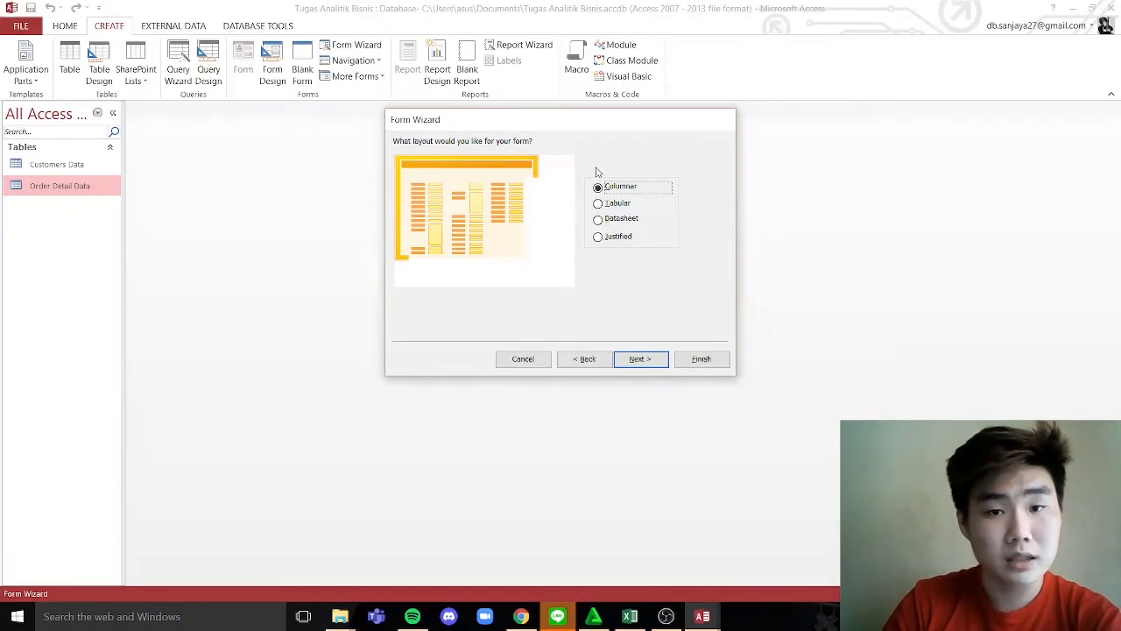
click(652, 363)
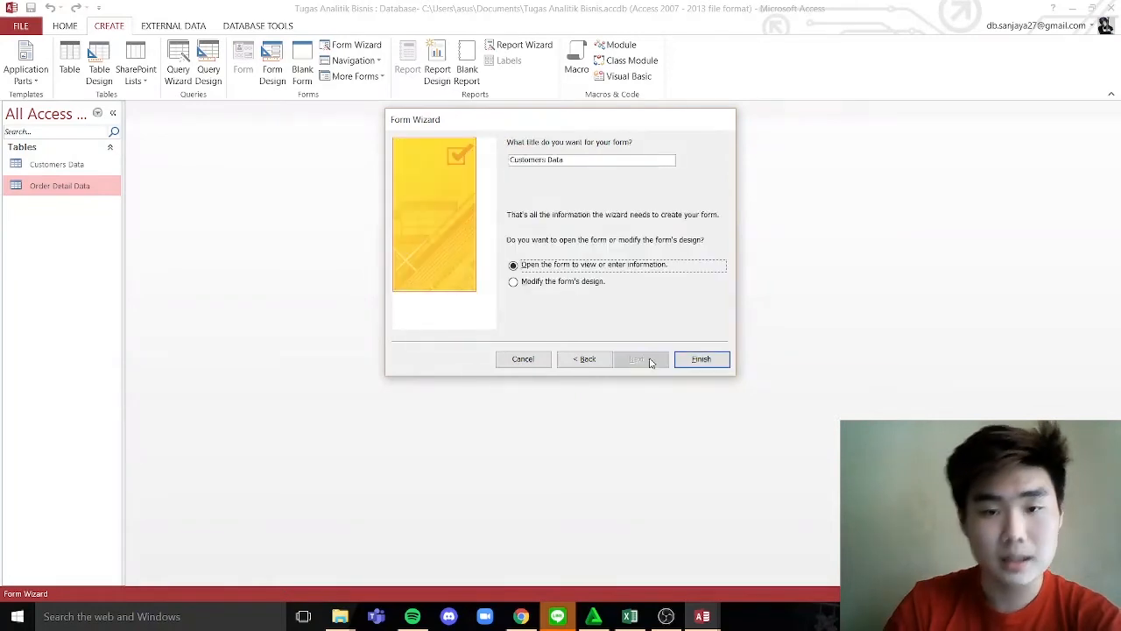
click(548, 160)
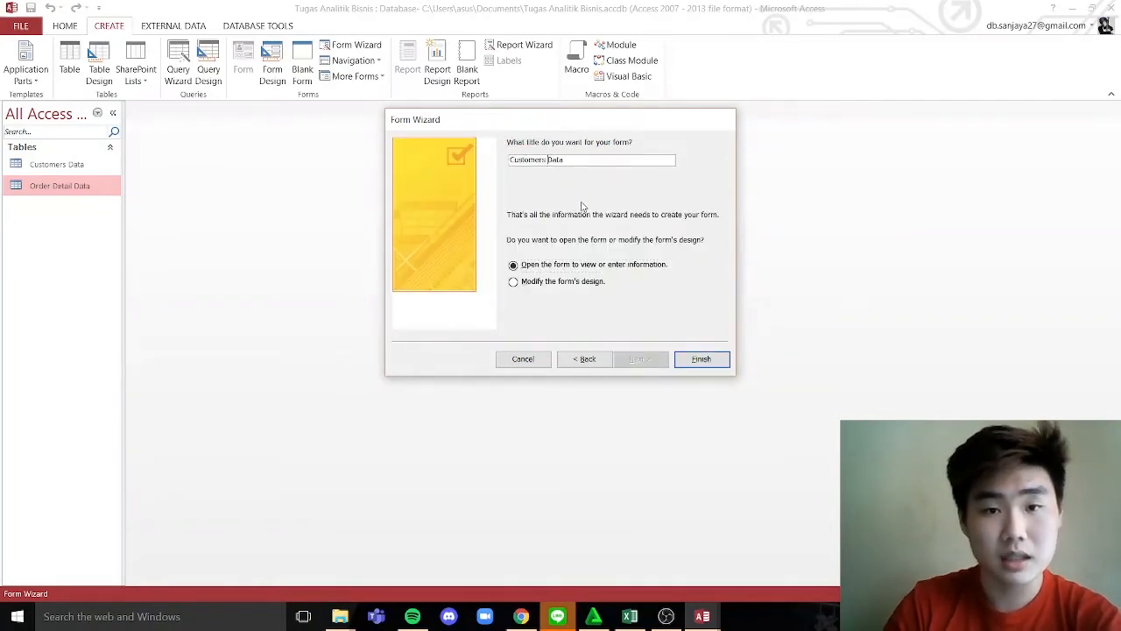
text(and )
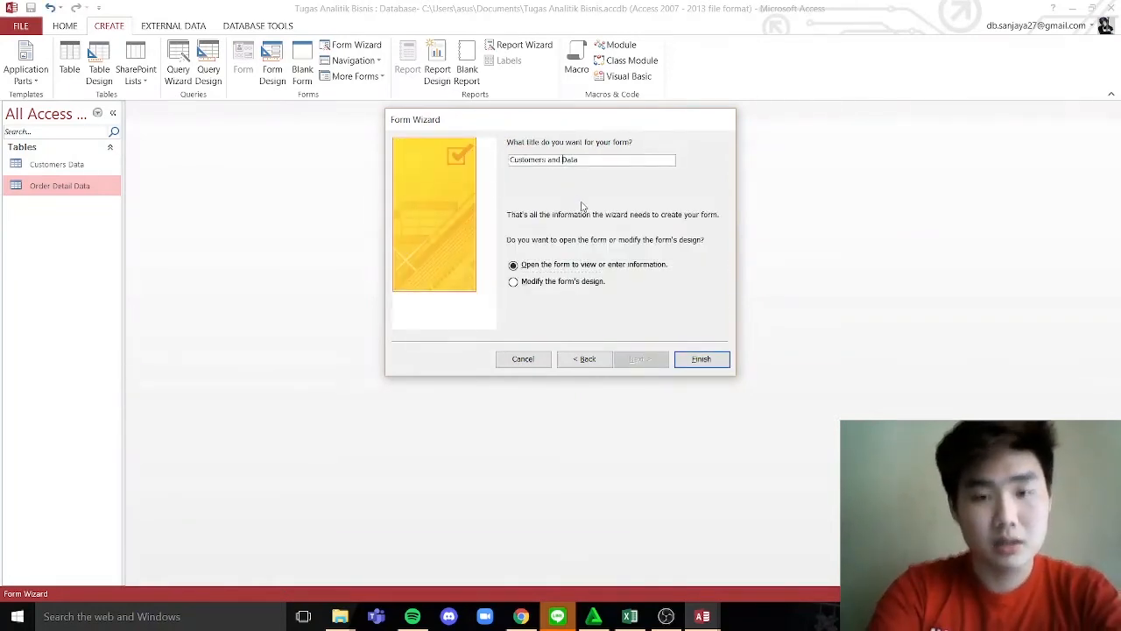
text(Order)
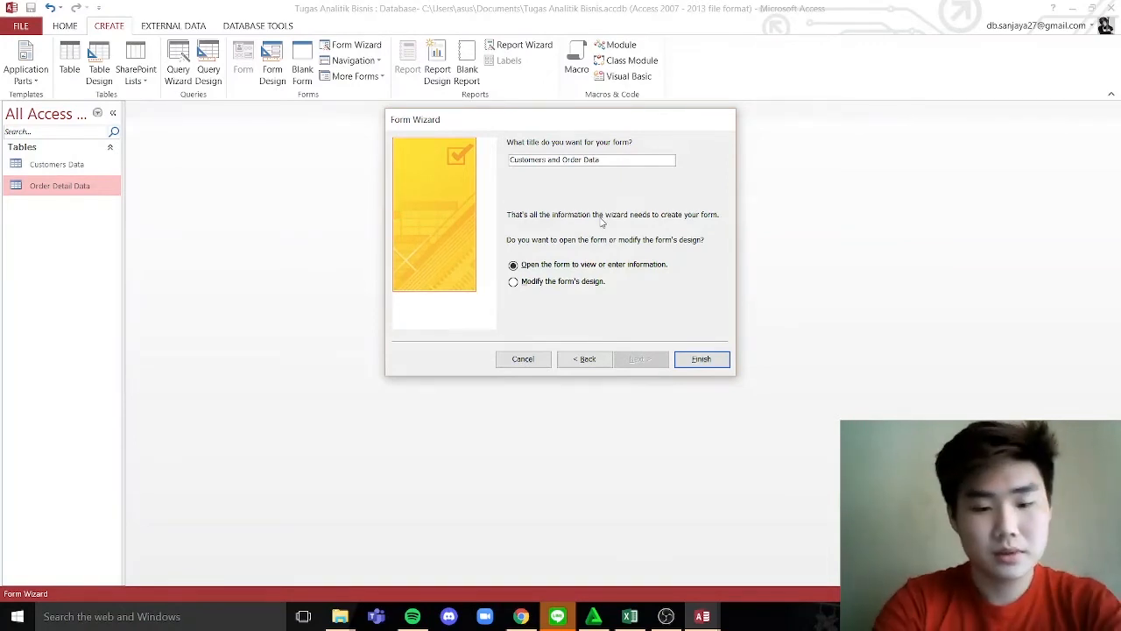
text(Sa)
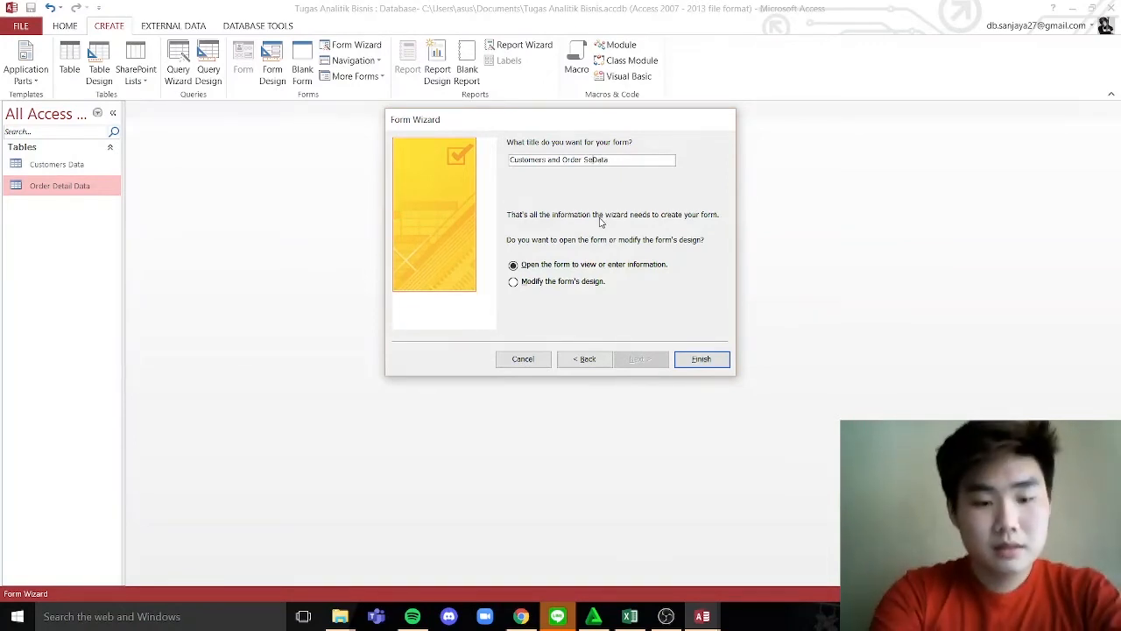
key(BackSpace)
key(BackSpace)
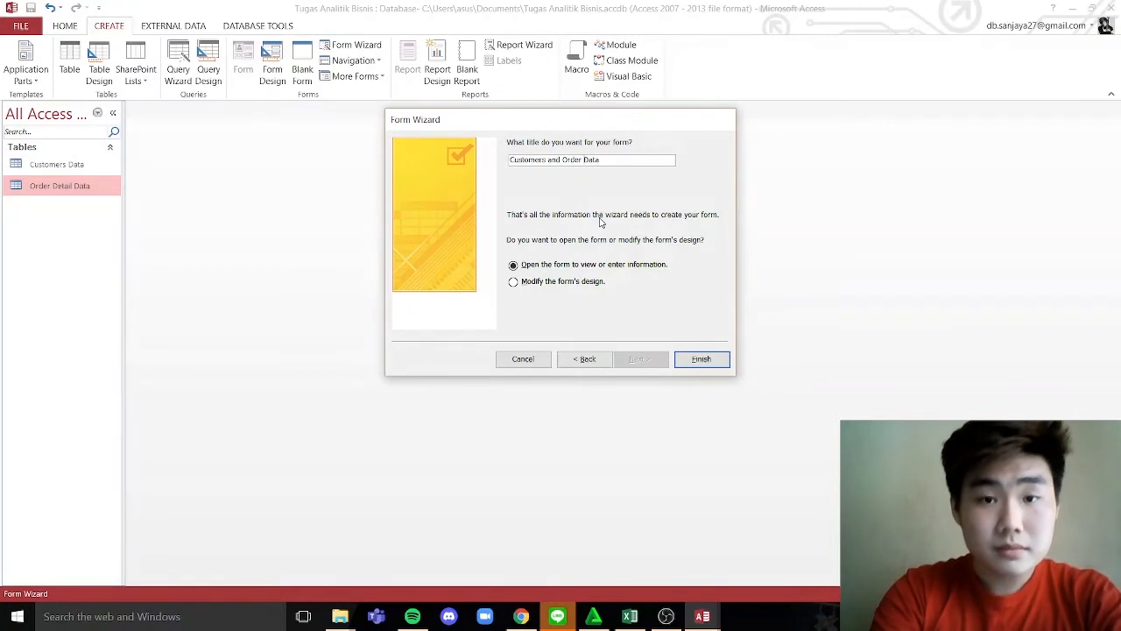
text(Deta)
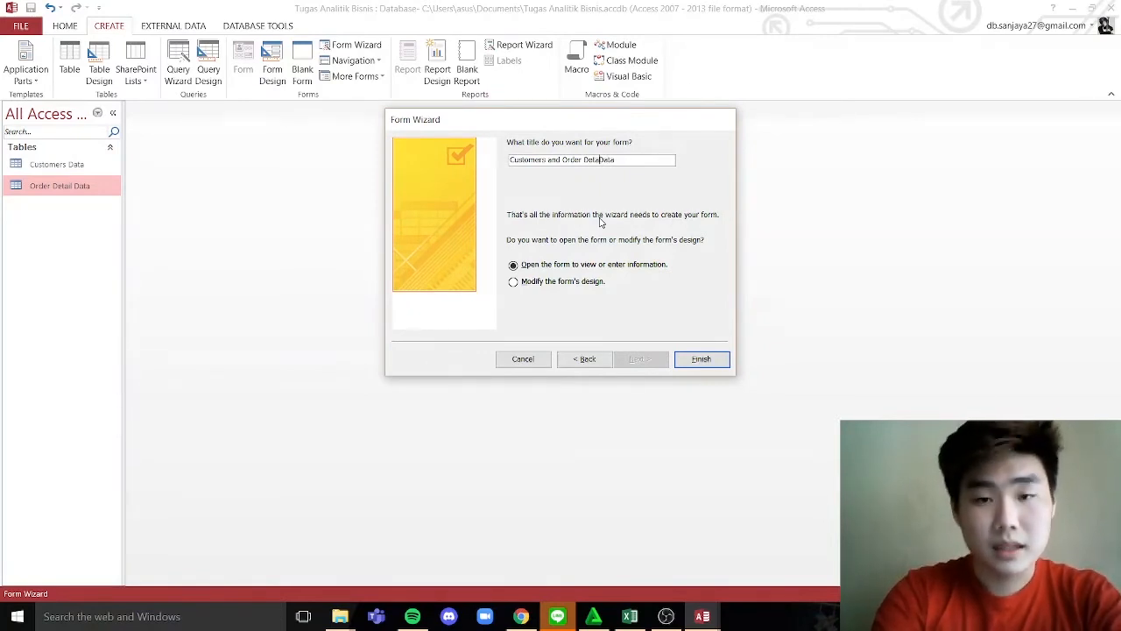
text(il)
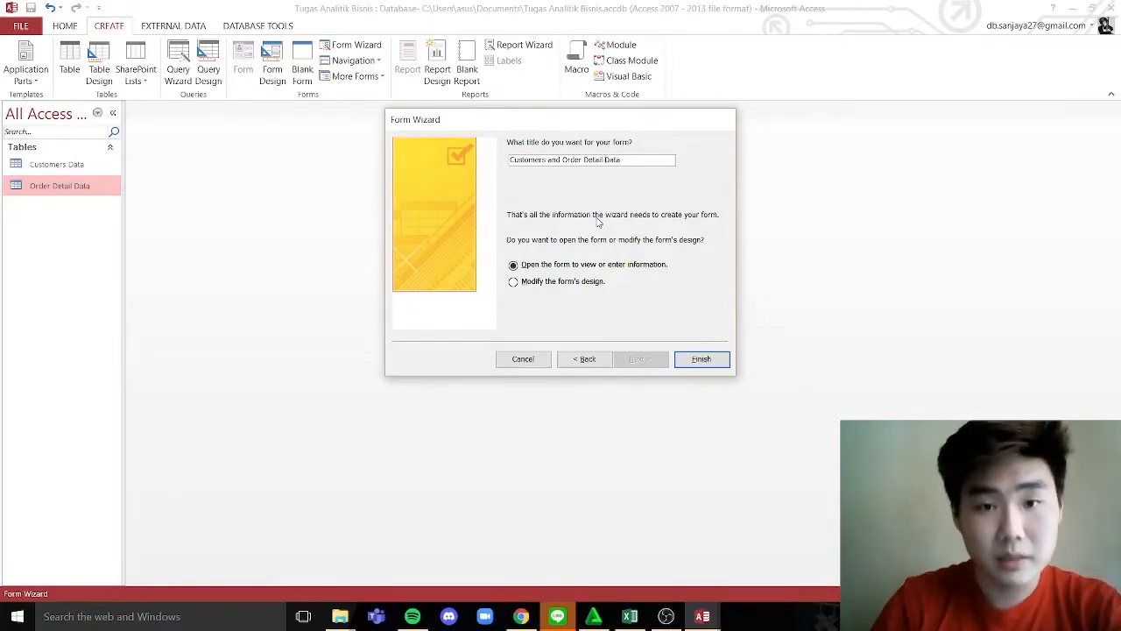
click(700, 359)
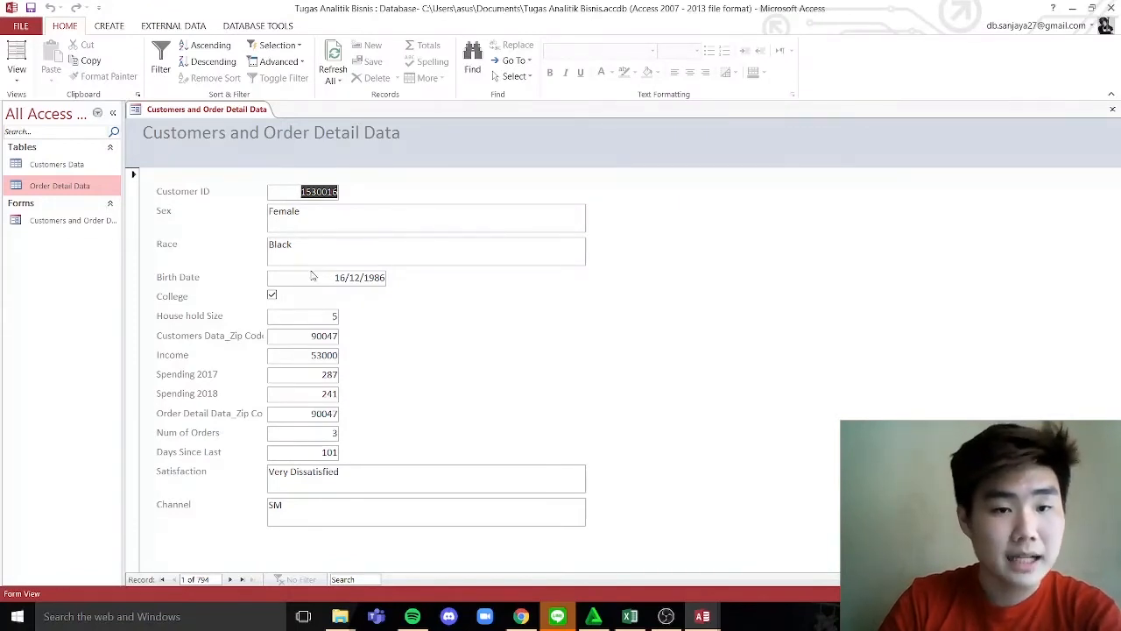
- Compare the first record in the Customers and Order Detail Data form with the same customer's row in the Customers Data table
click(117, 26)
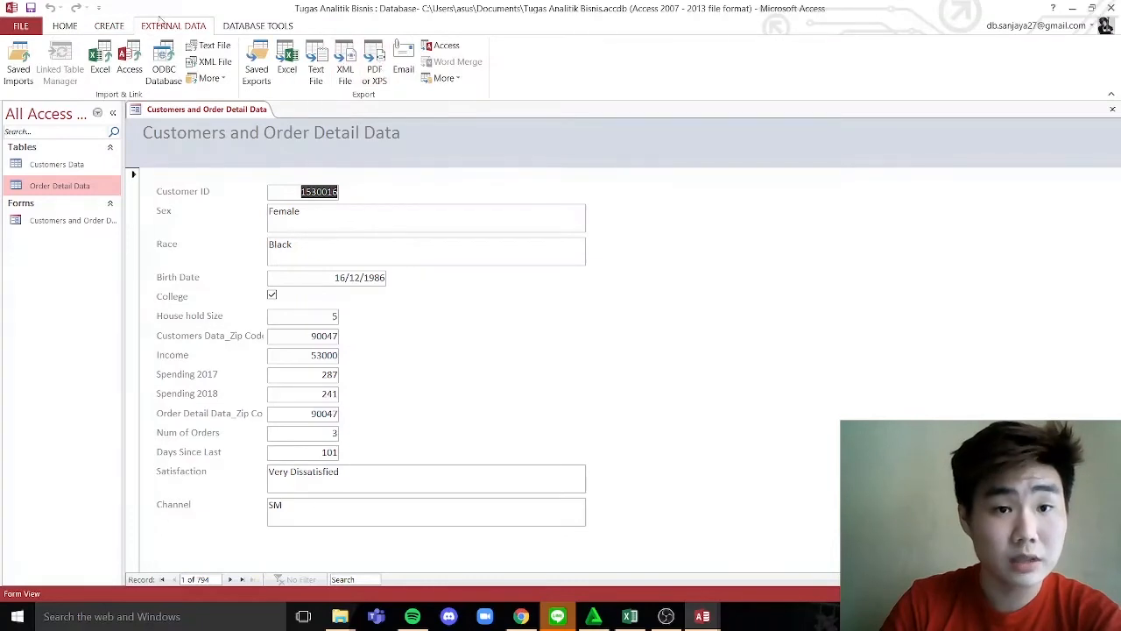
click(112, 27)
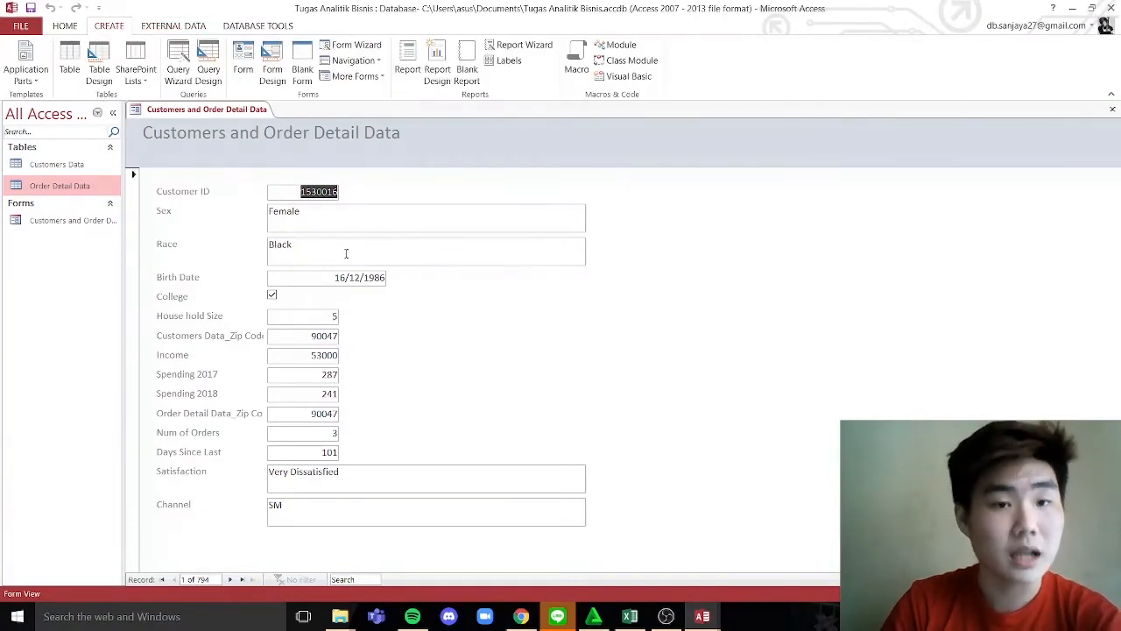
double_click(46, 168)
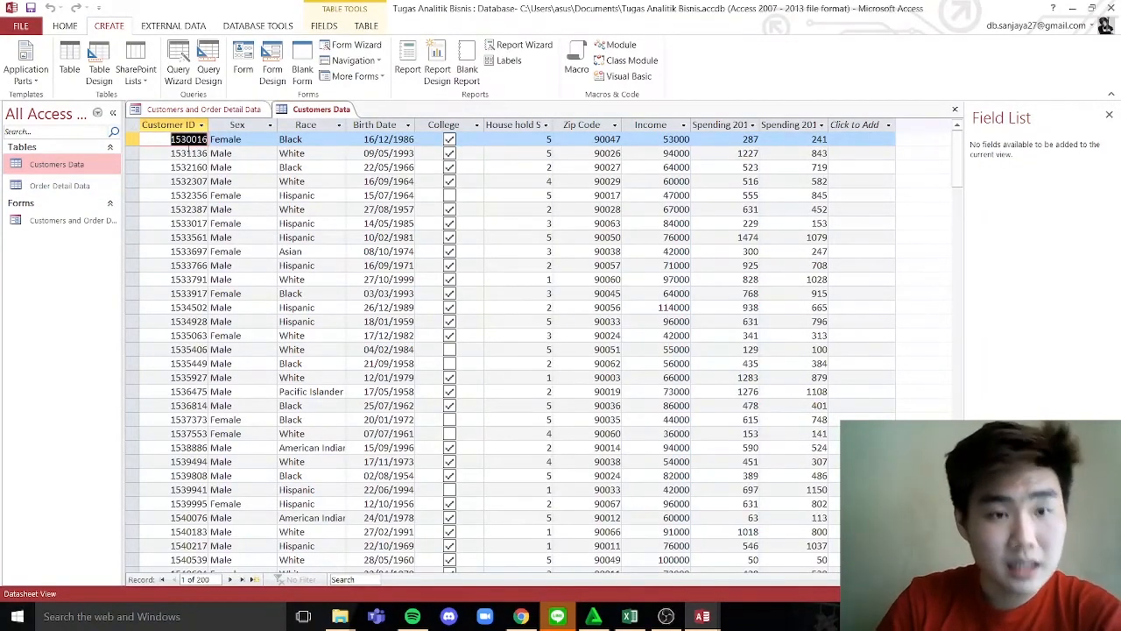
click(251, 111)
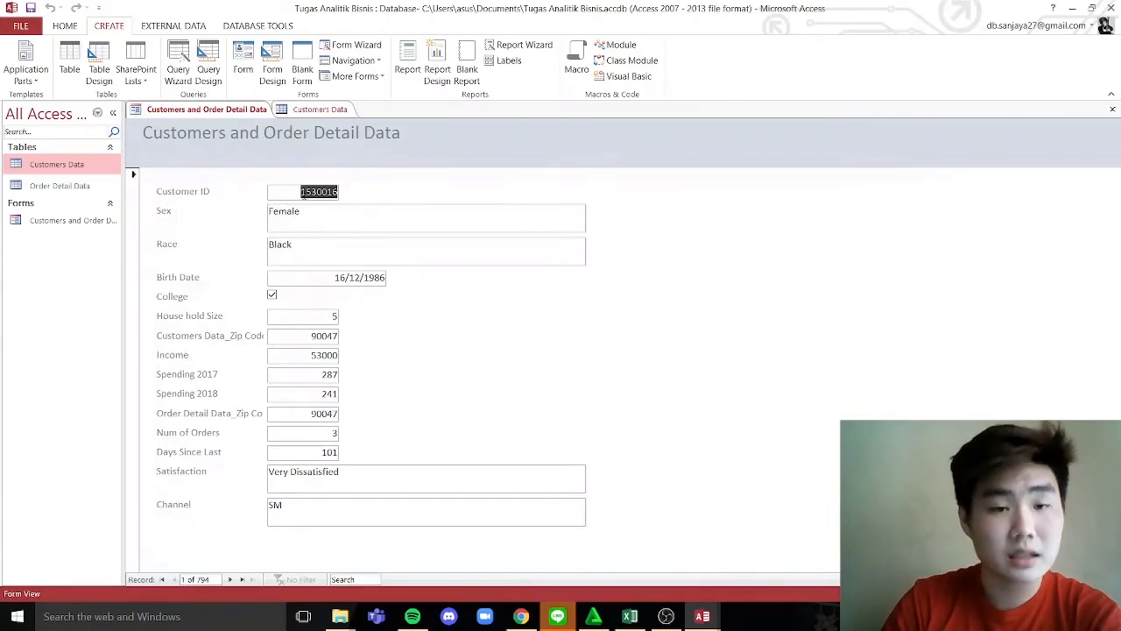
click(319, 109)
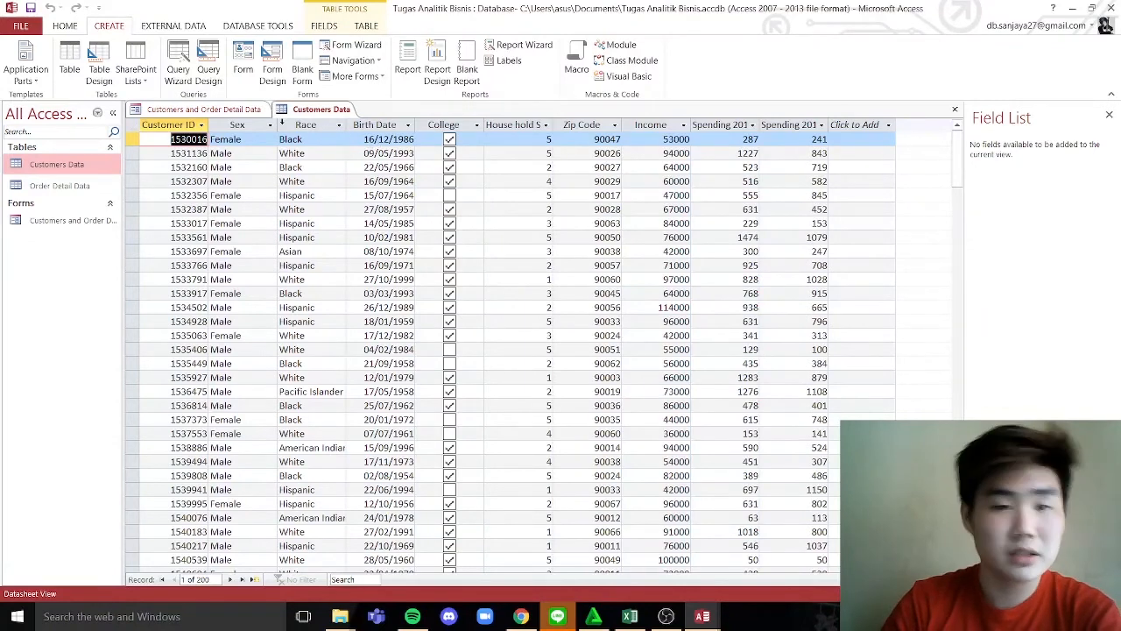
click(240, 111)
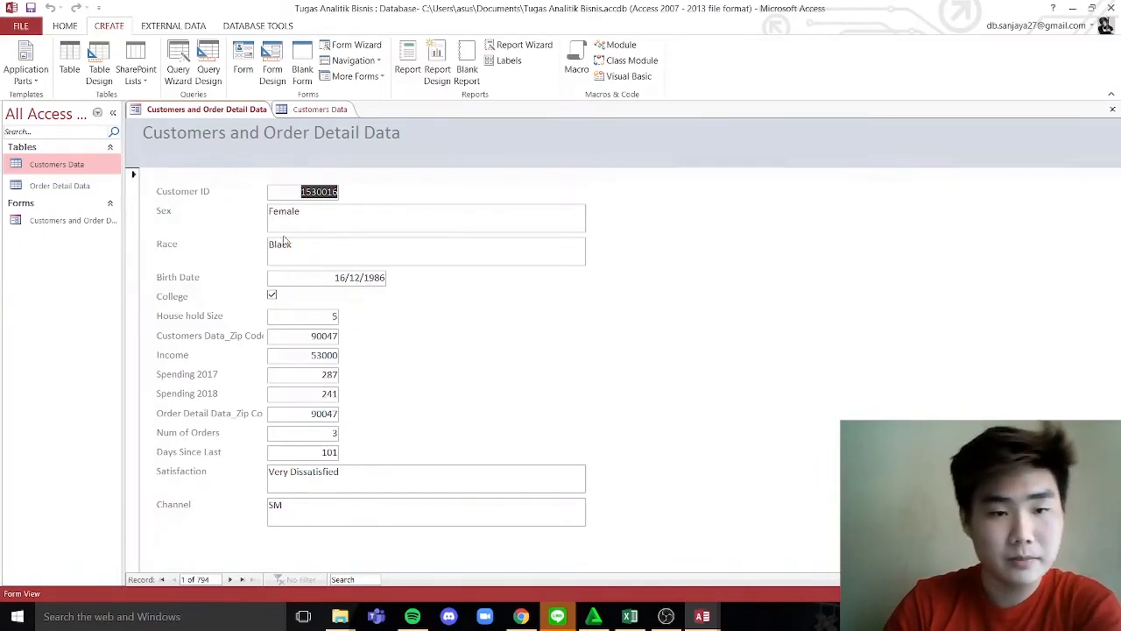
click(315, 111)
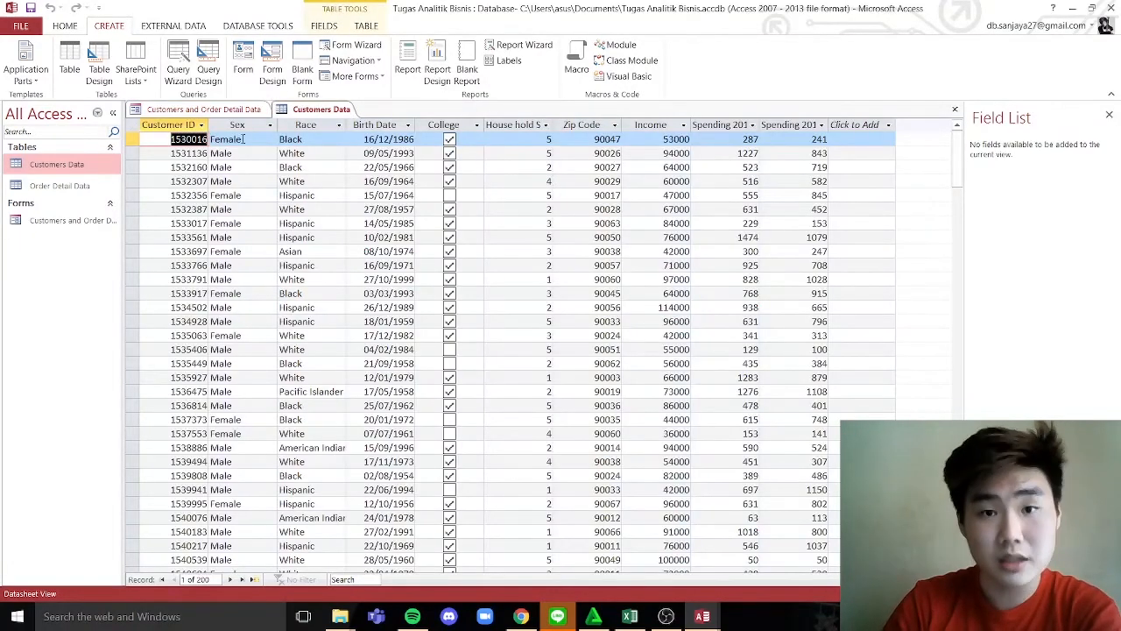
click(226, 109)
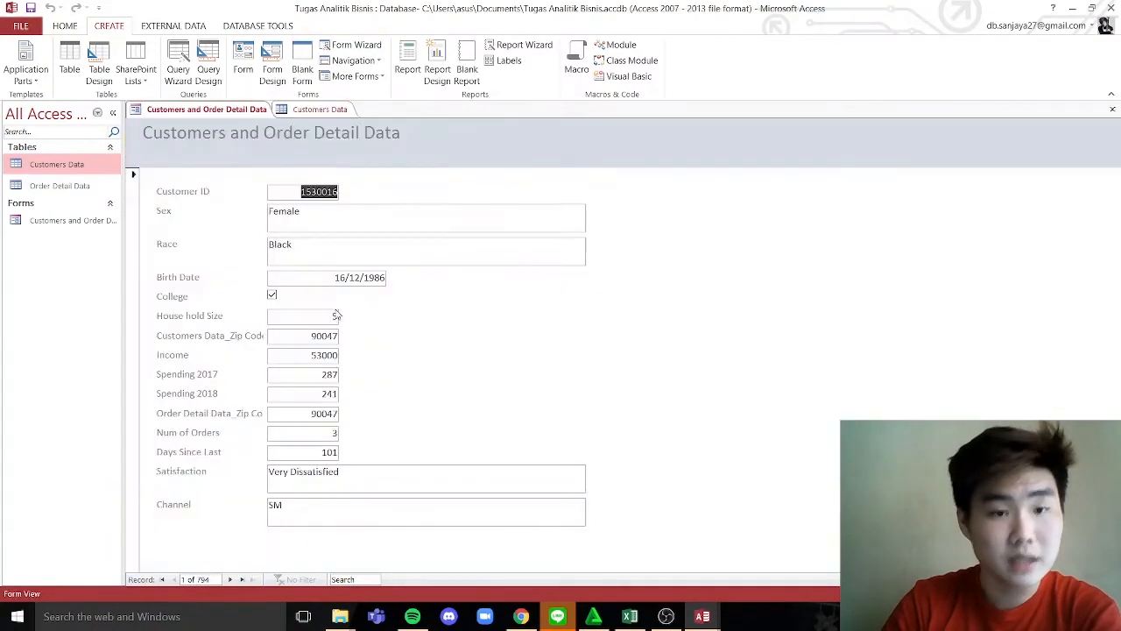
click(300, 514)
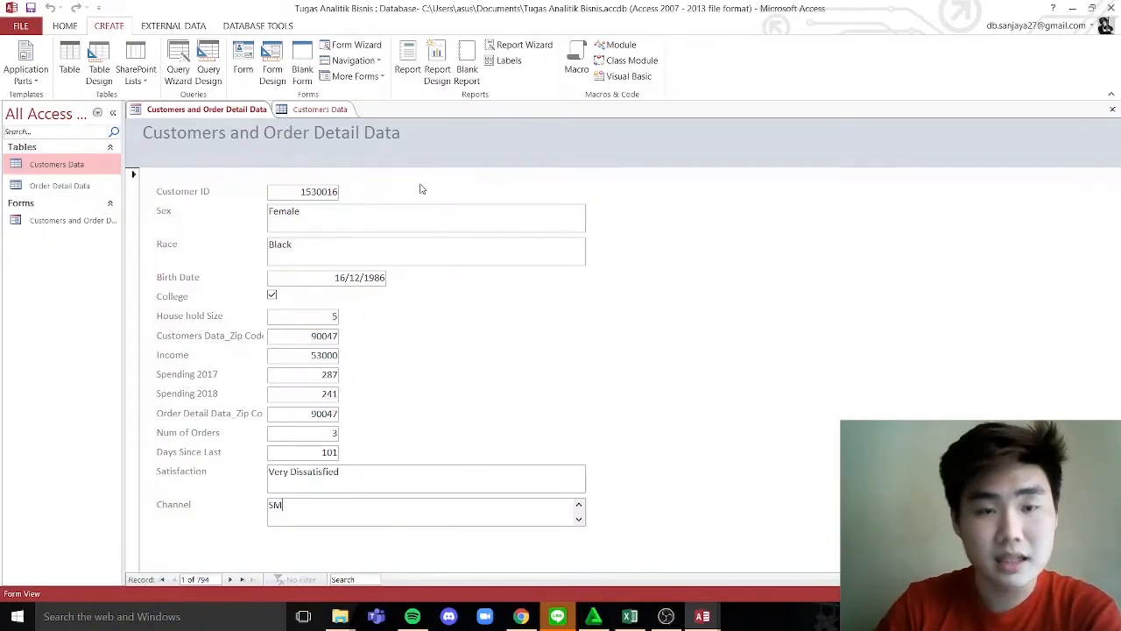
- Switch the Customers and Order Detail Data form to Layout View
click(186, 27)
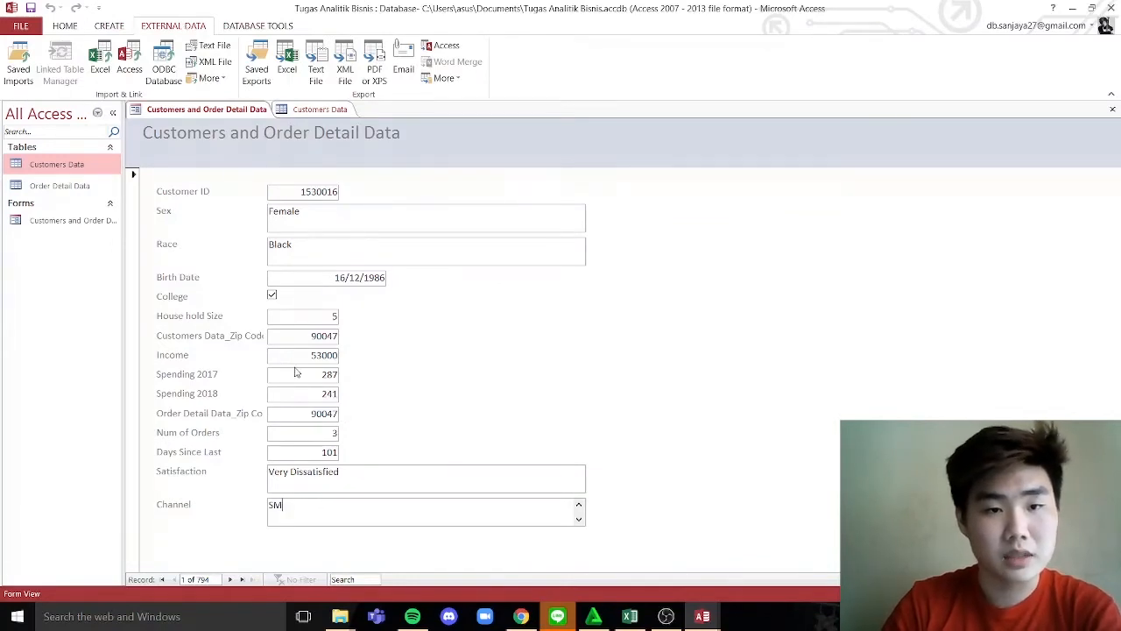
scroll(152, 59, up, 2)
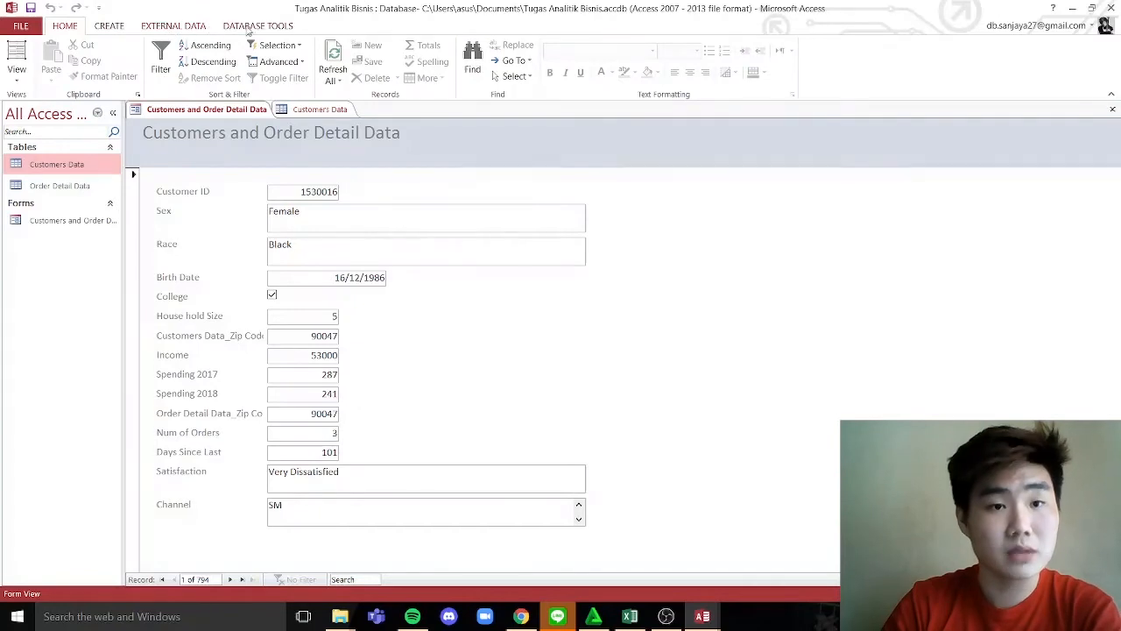
click(25, 77)
click(48, 146)
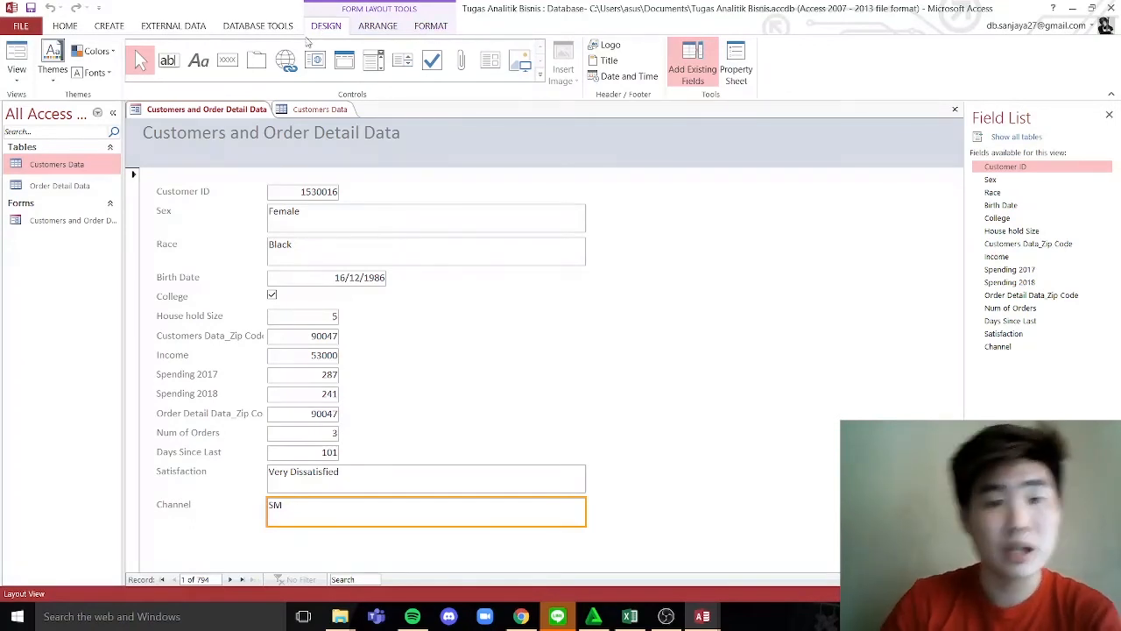
- Add a Go To Previous Record command button with the Go To Previous picture in the blank area beside the Num of Orders field
click(228, 63)
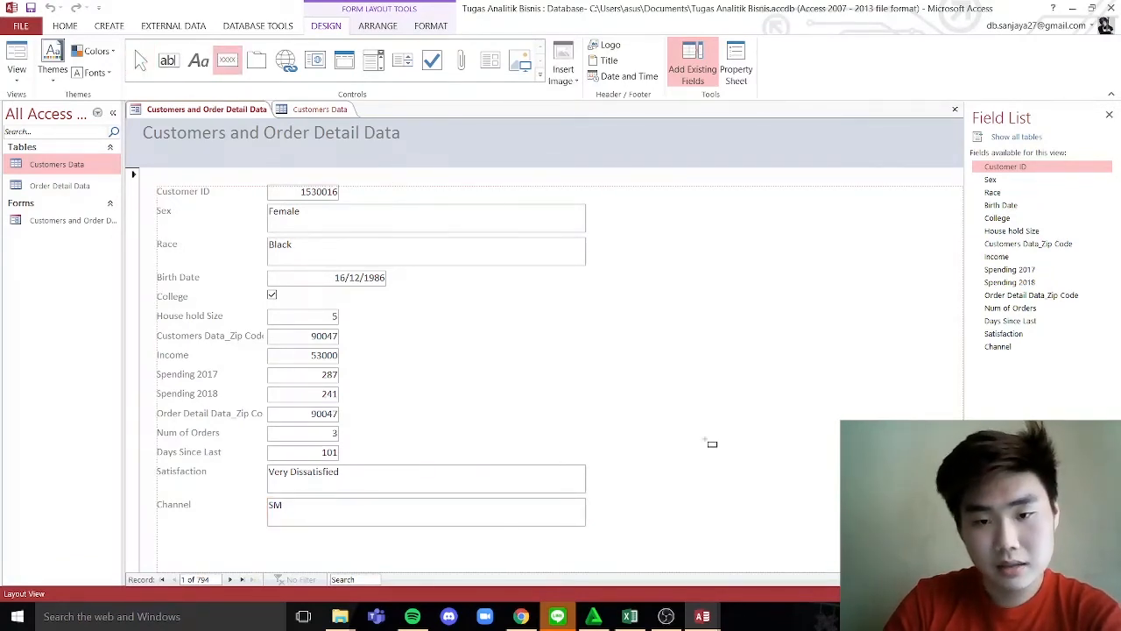
click(708, 442)
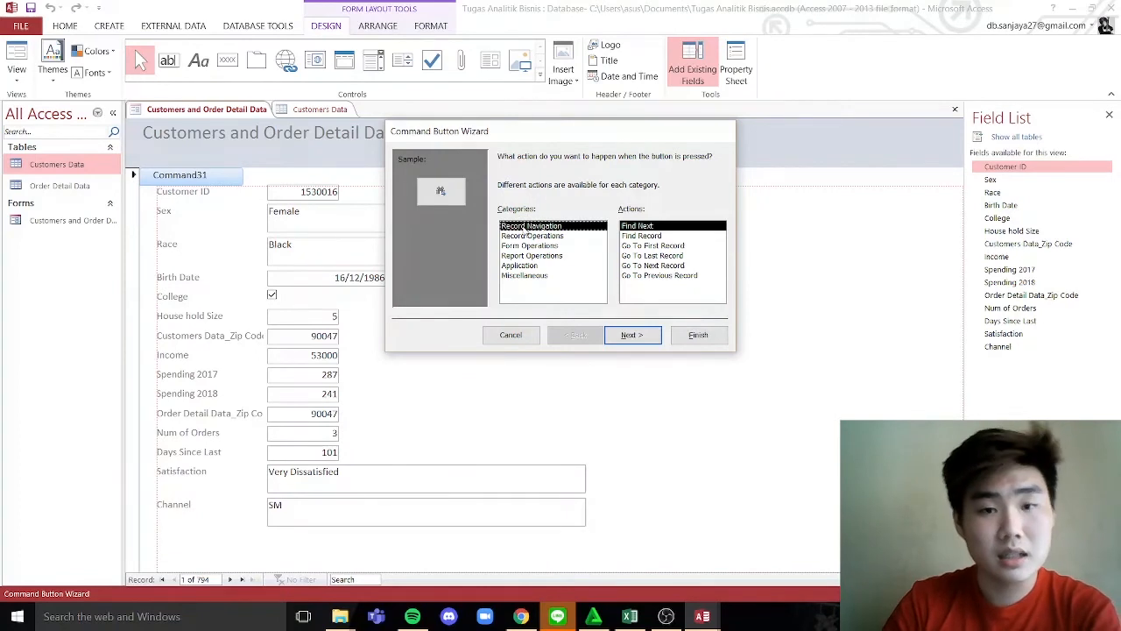
click(644, 276)
click(631, 334)
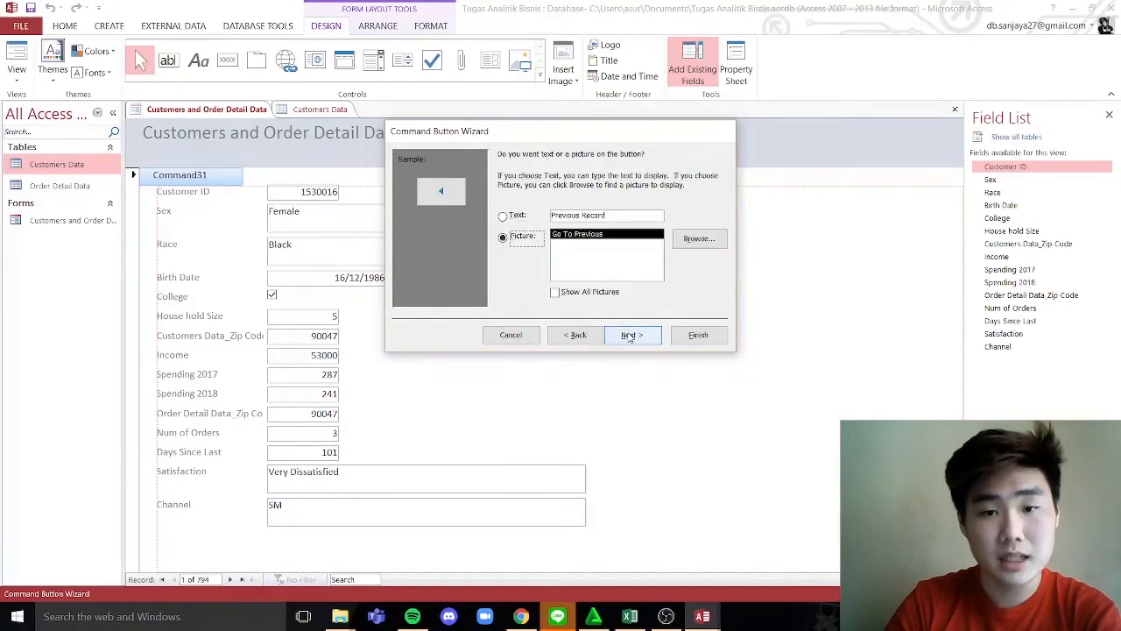
click(631, 334)
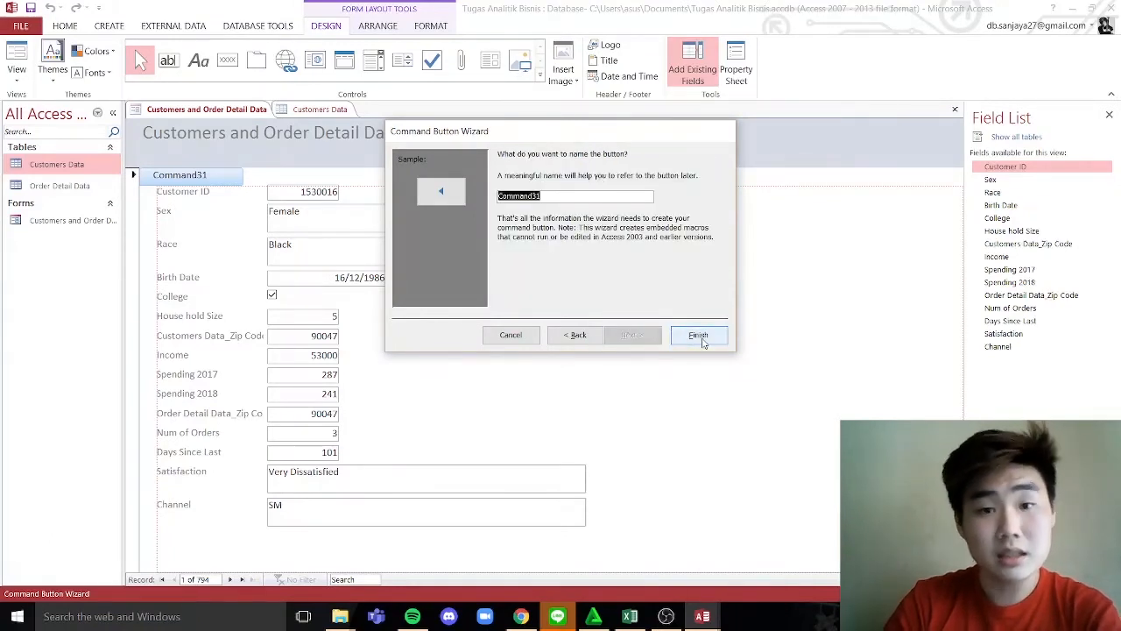
click(702, 342)
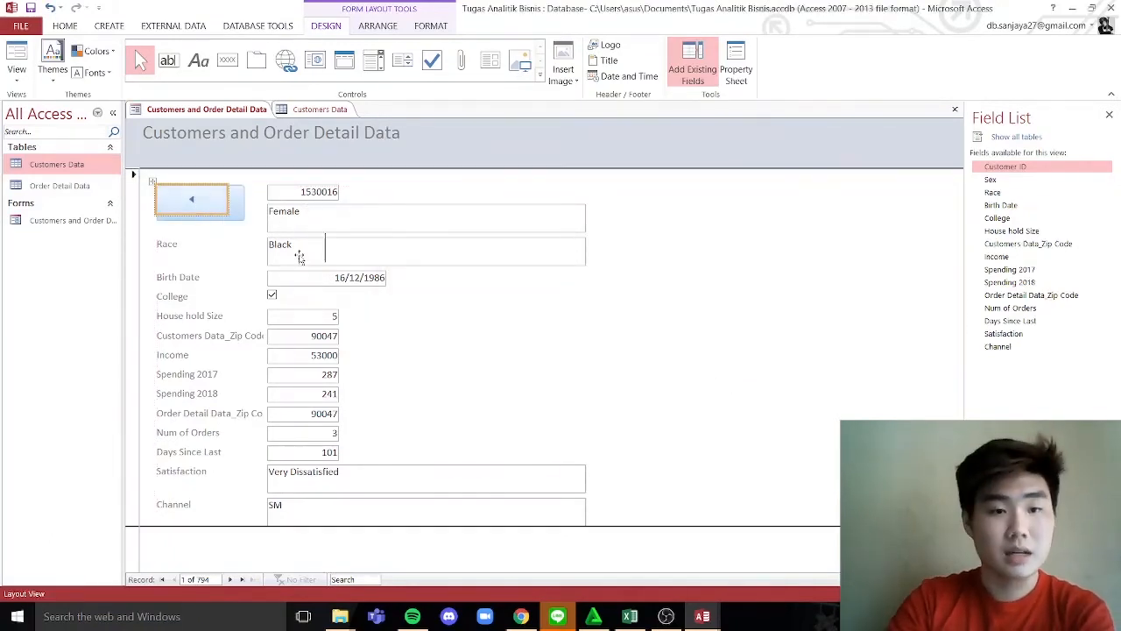
drag(574, 386, 727, 428)
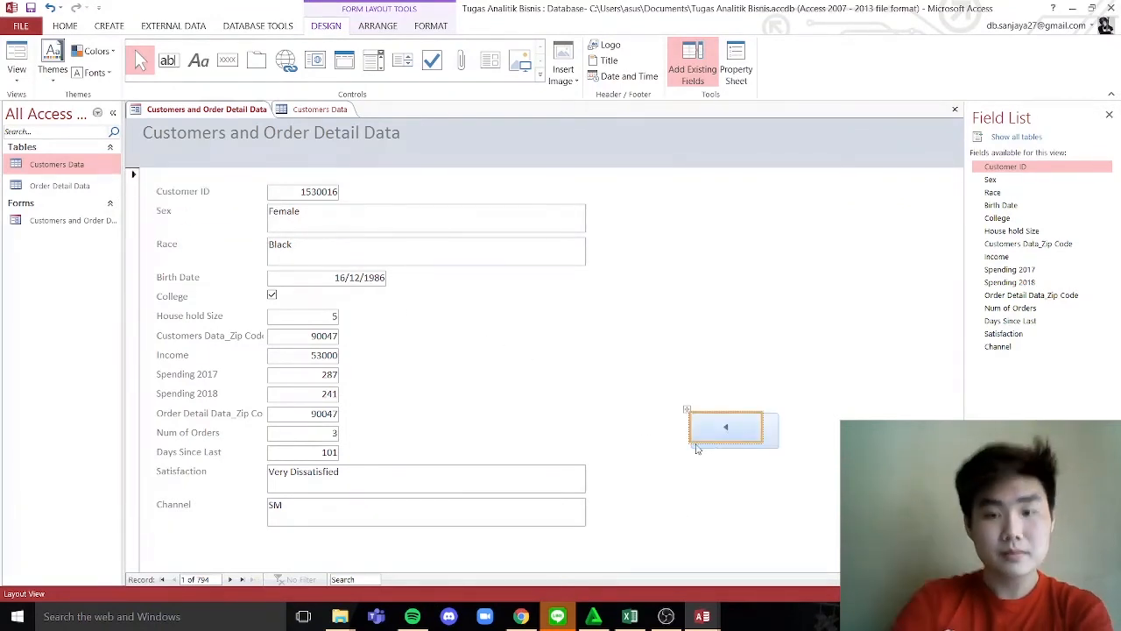
- Add a Go To Next Record command button with the Go To Next picture directly below the previous-record button
click(234, 72)
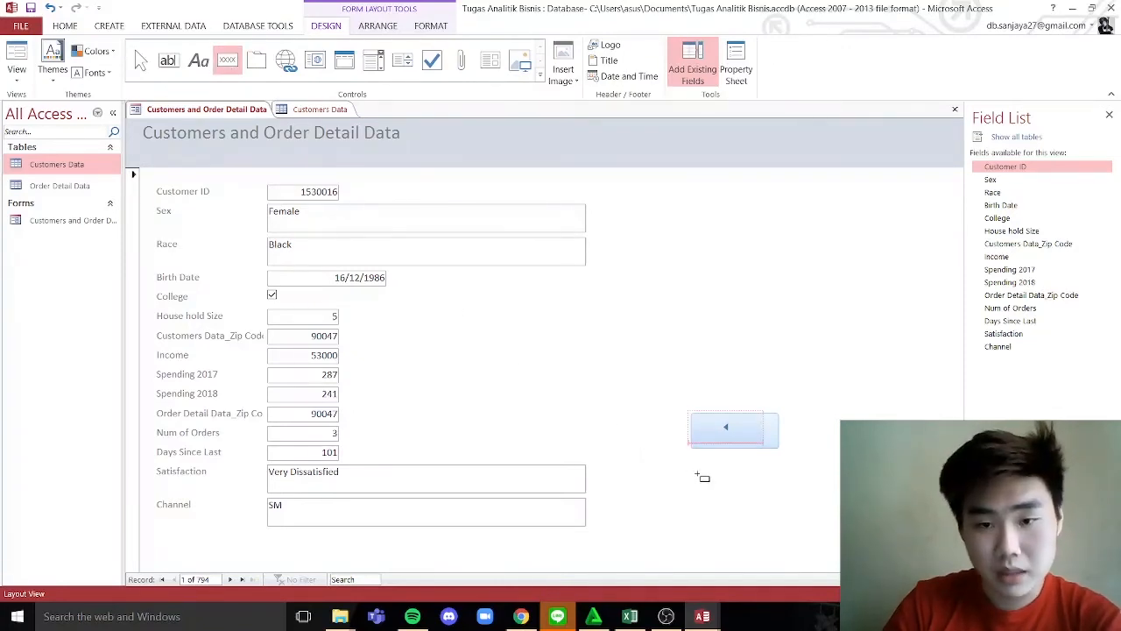
click(752, 503)
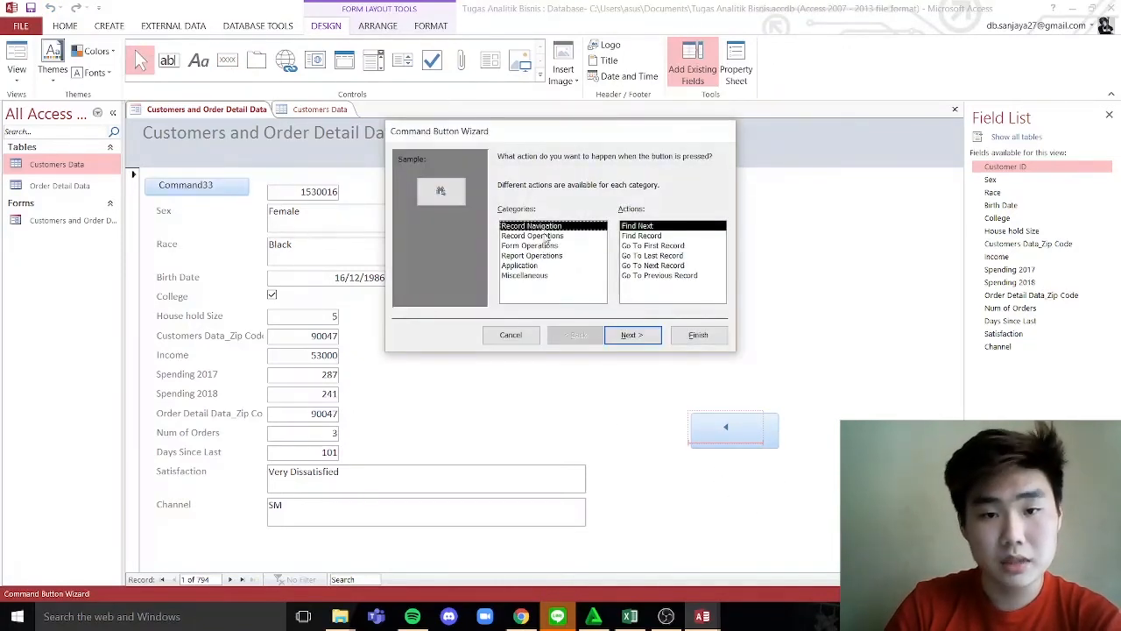
click(644, 266)
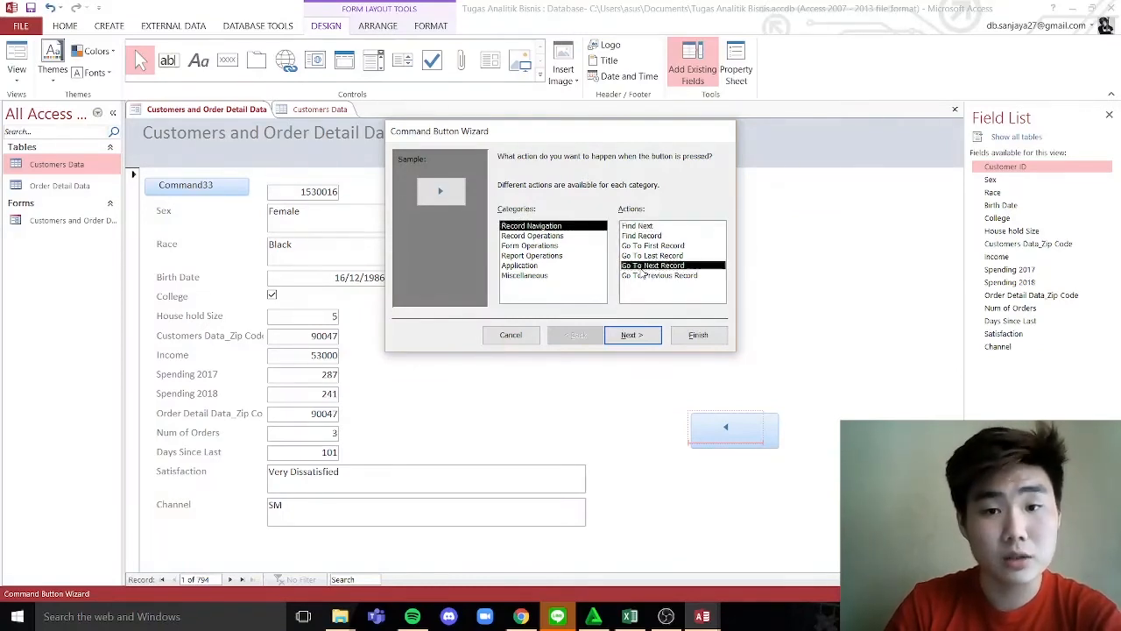
click(633, 336)
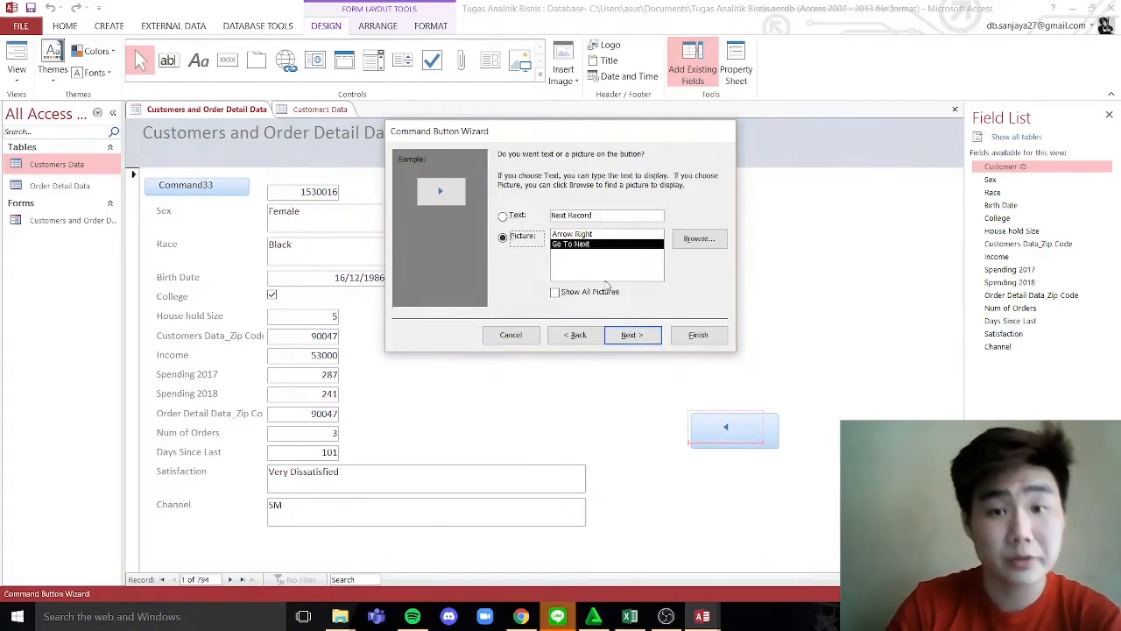
click(633, 336)
click(696, 340)
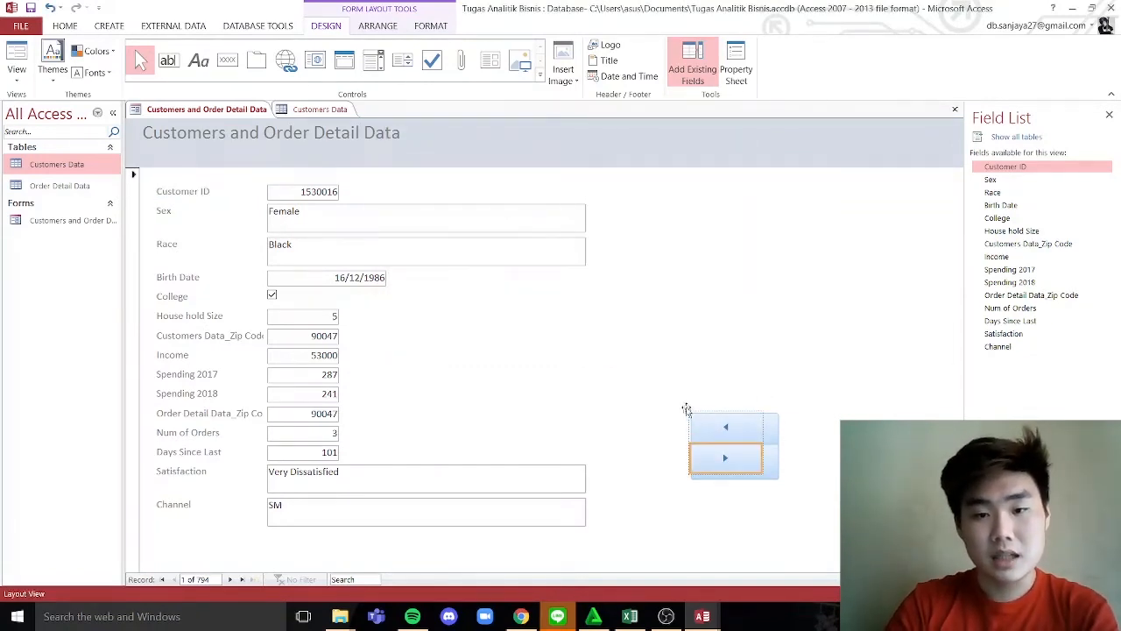
- Move the two navigation buttons together farther away from the form fields and switch the form to Form View
drag(687, 410, 804, 426)
click(763, 338)
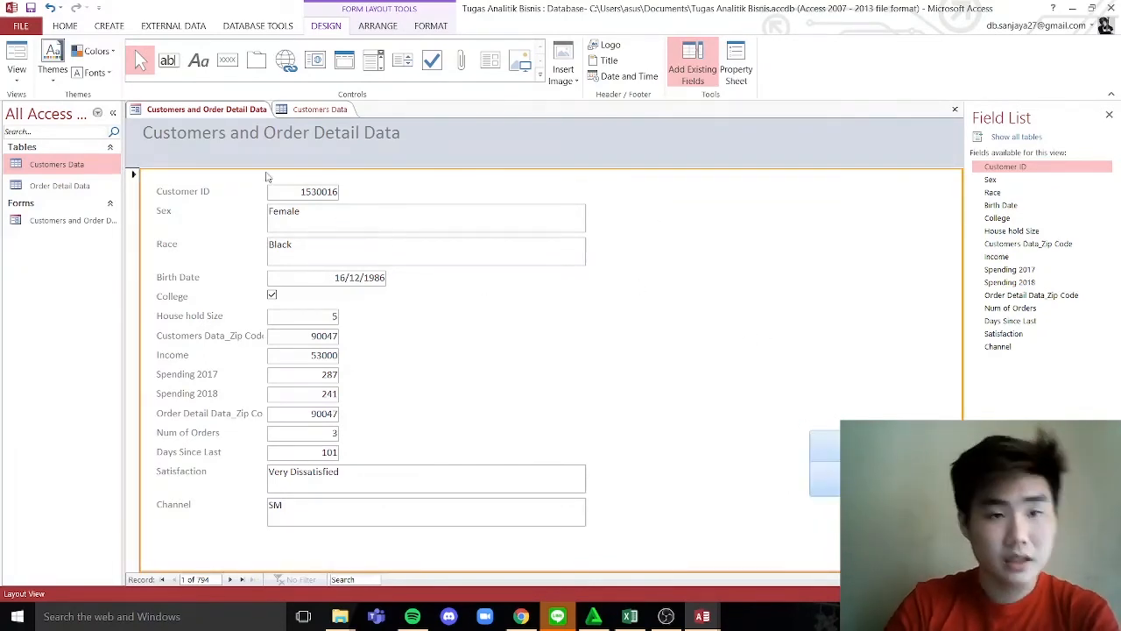
right_click(209, 114)
click(242, 118)
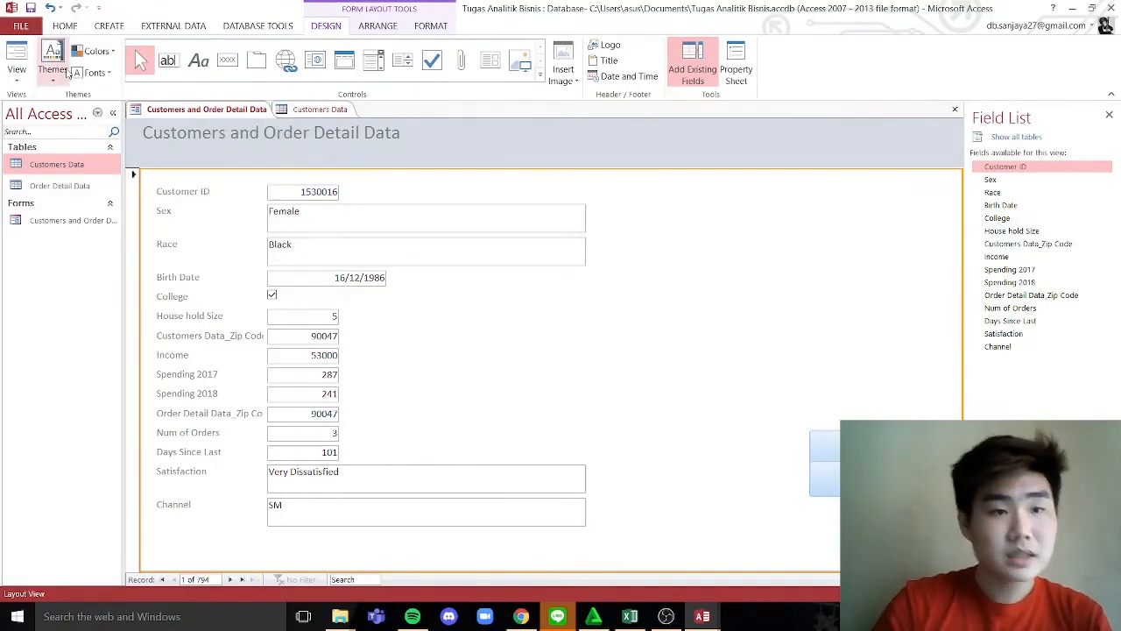
click(16, 66)
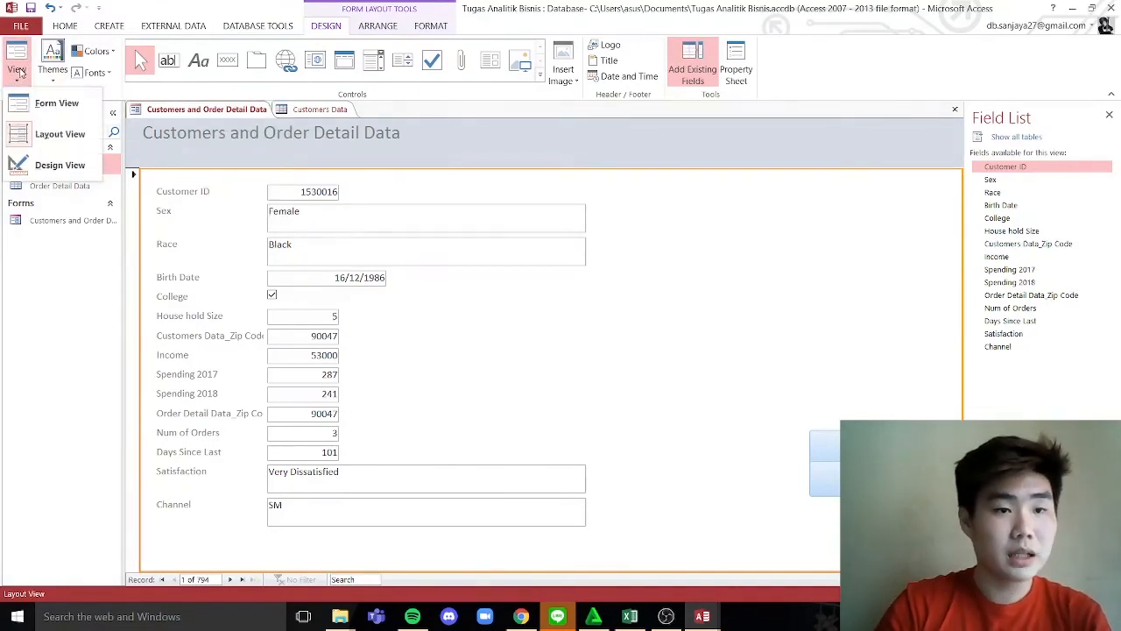
click(42, 112)
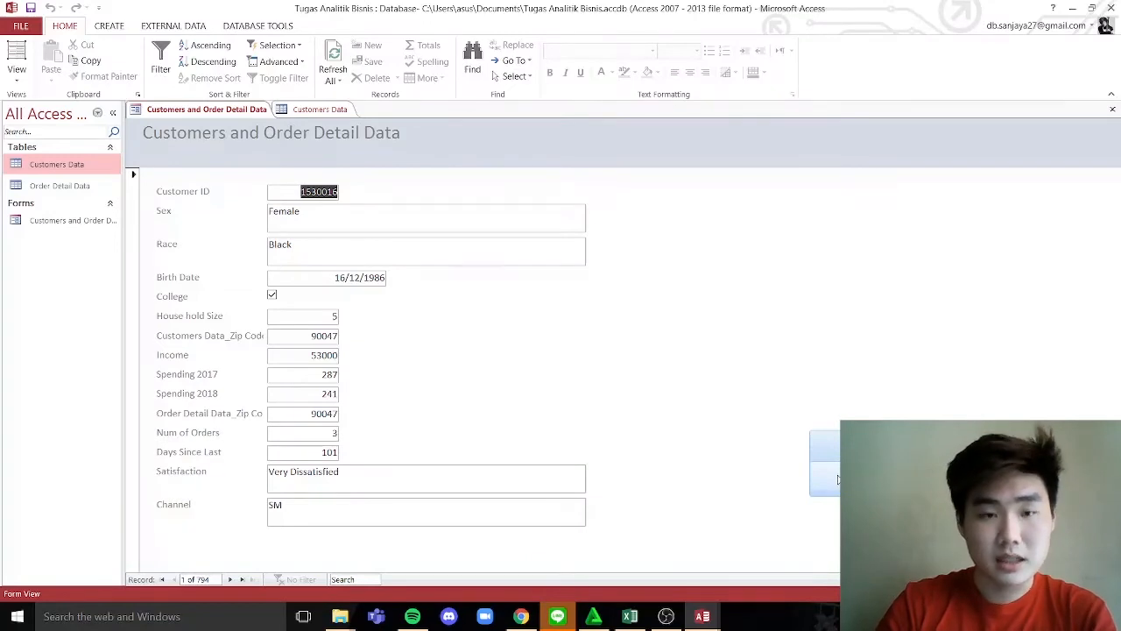
- Test the next-record and previous-record buttons by stepping forward and back through several customer records in the form
click(839, 481)
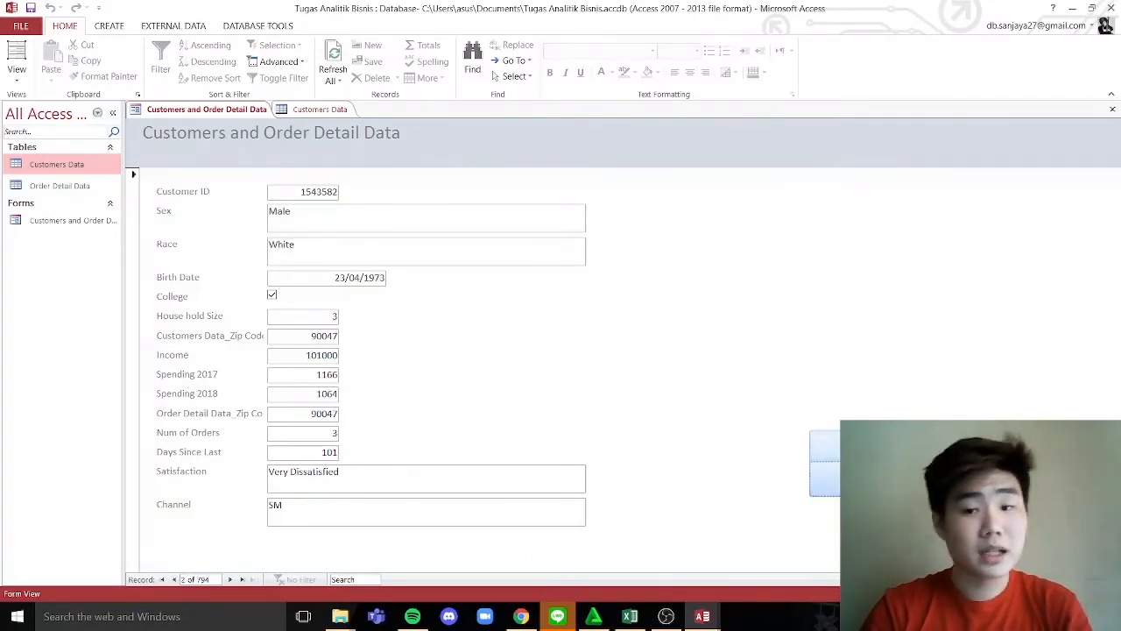
click(832, 454)
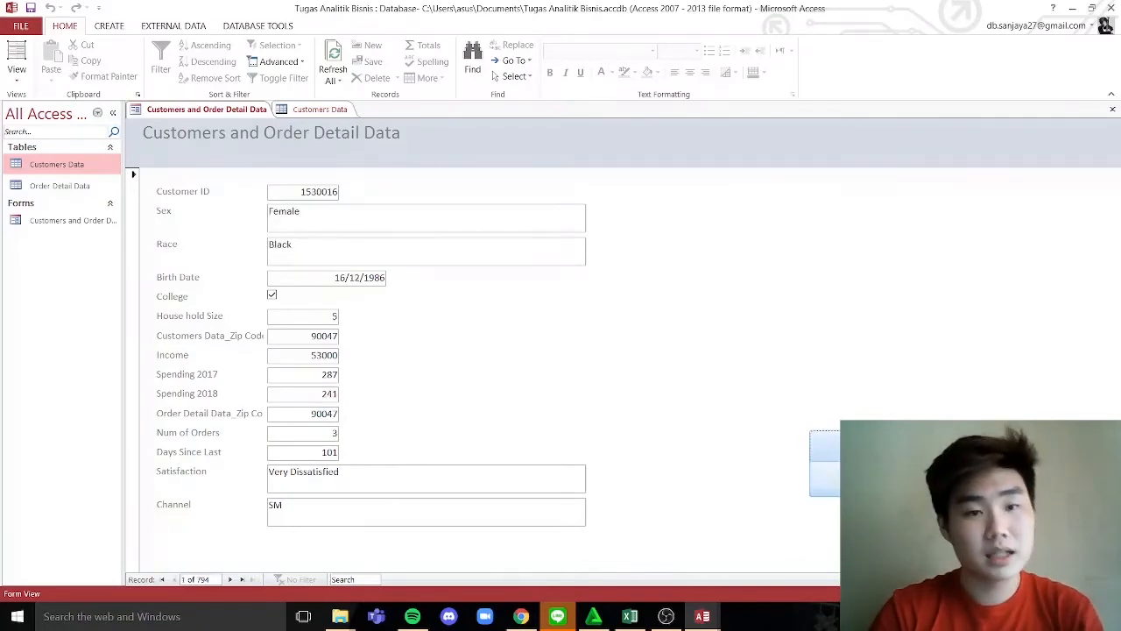
click(828, 482)
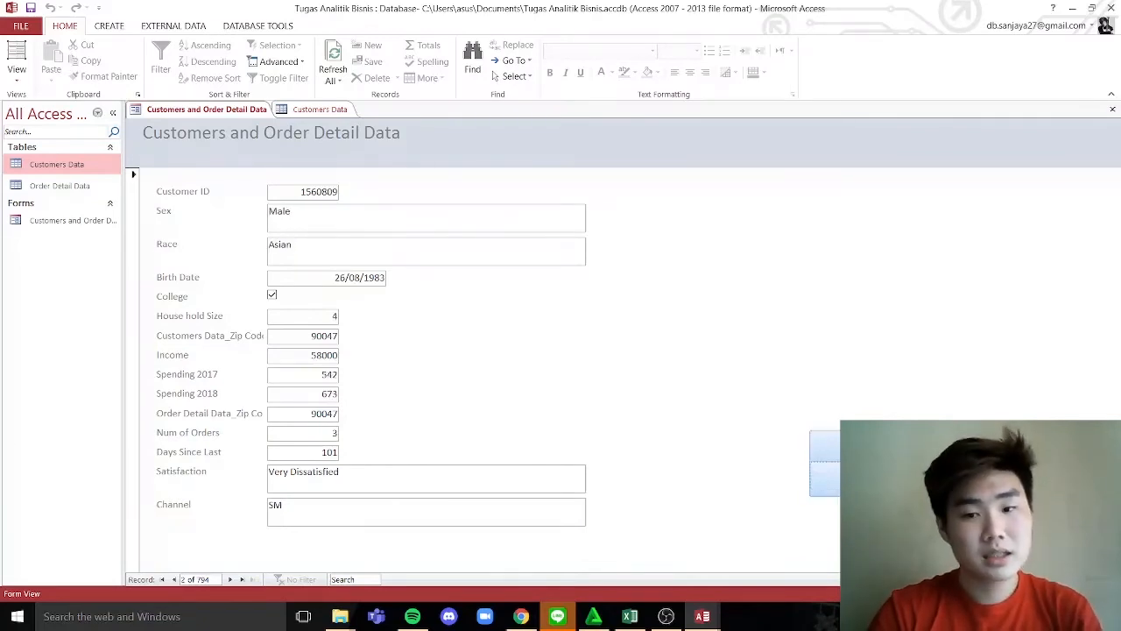
click(232, 580)
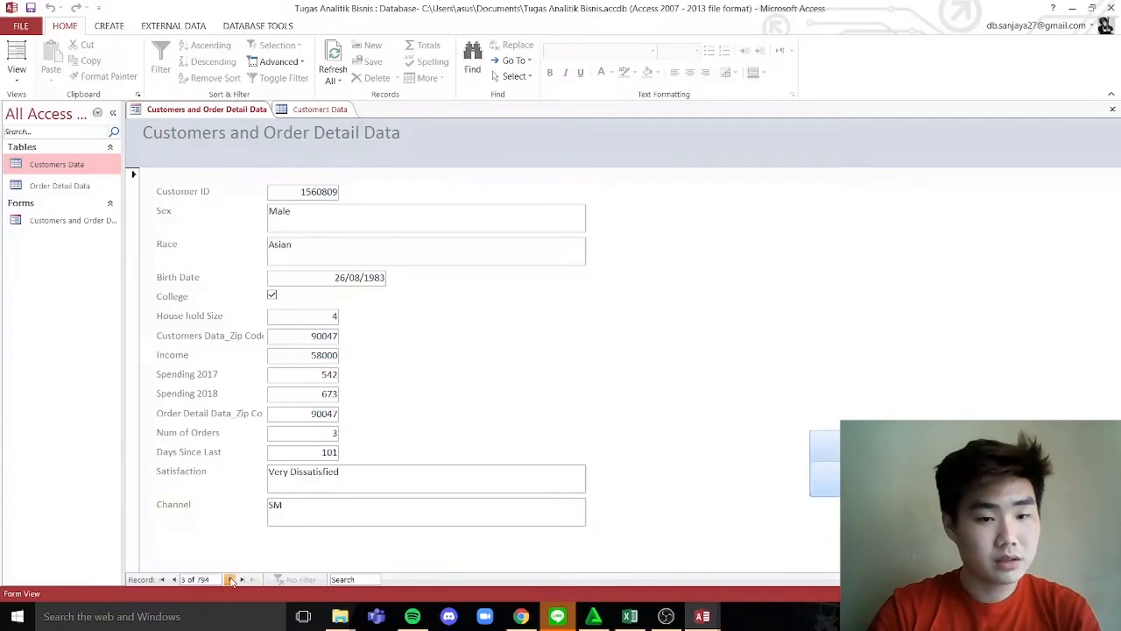
click(175, 580)
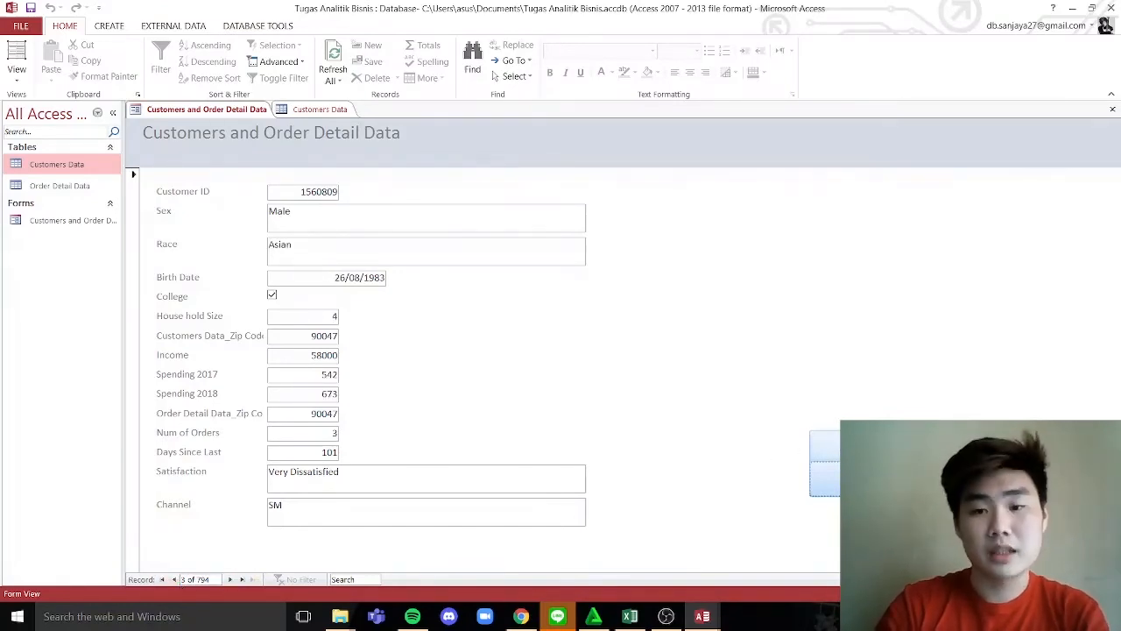
click(858, 479)
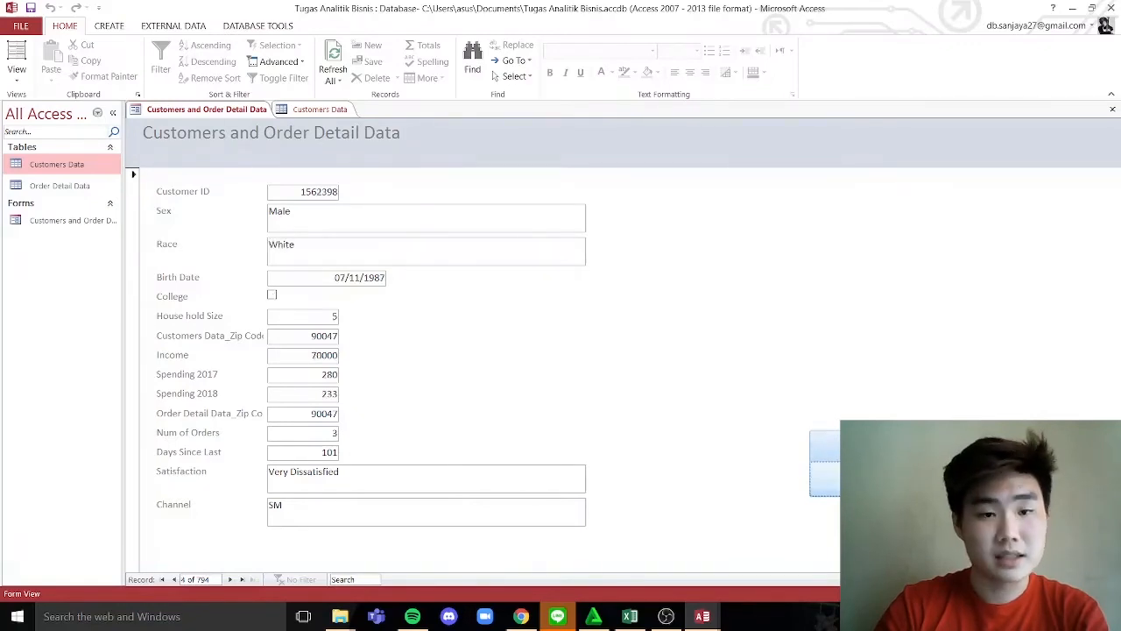
click(859, 447)
click(859, 479)
click(828, 479)
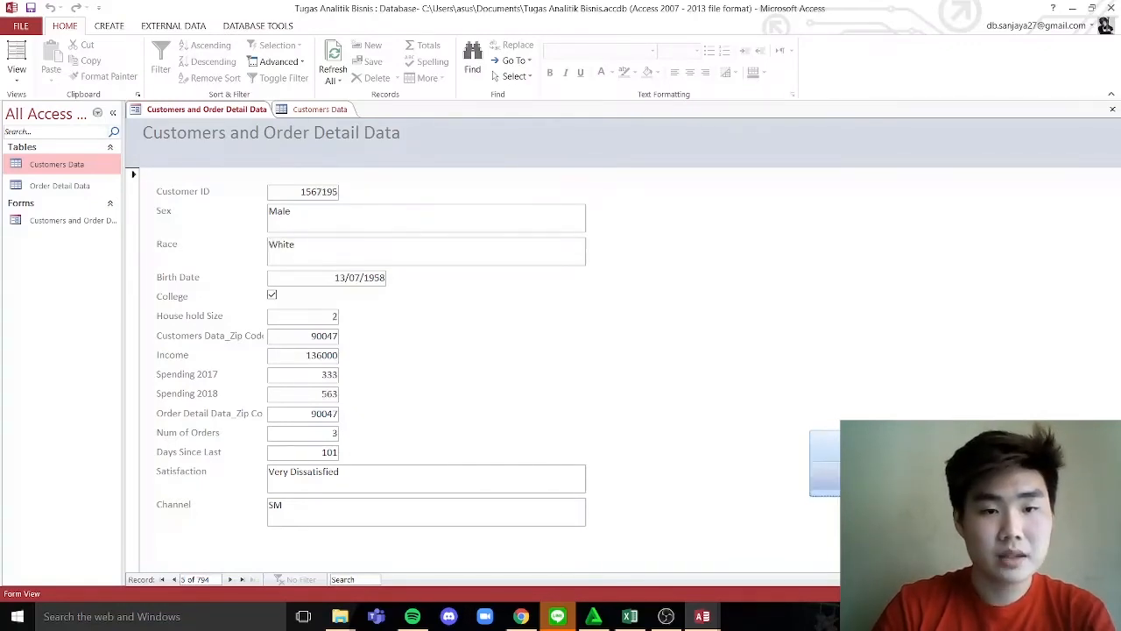
click(828, 479)
click(828, 479)
click(835, 448)
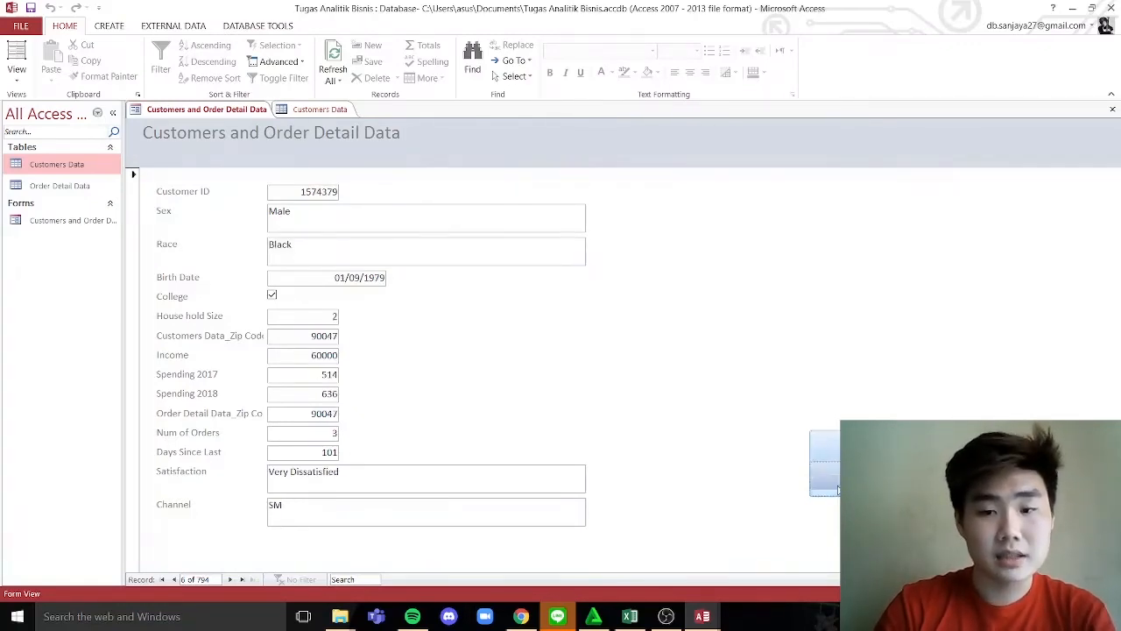
click(828, 479)
click(828, 479)
click(836, 449)
click(836, 448)
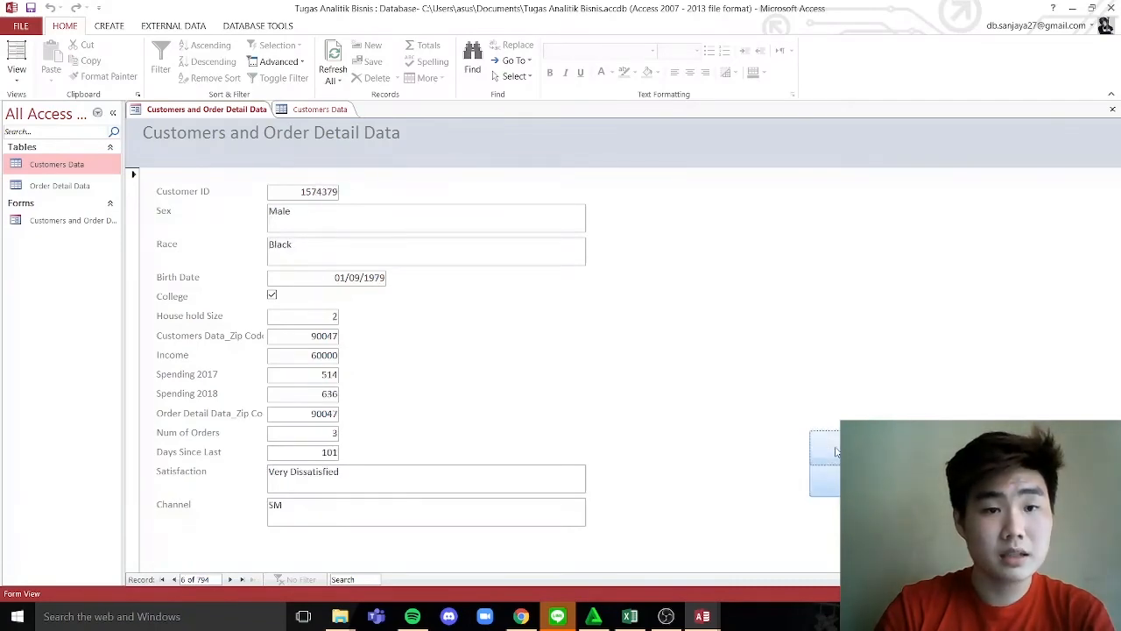
click(312, 110)
click(235, 110)
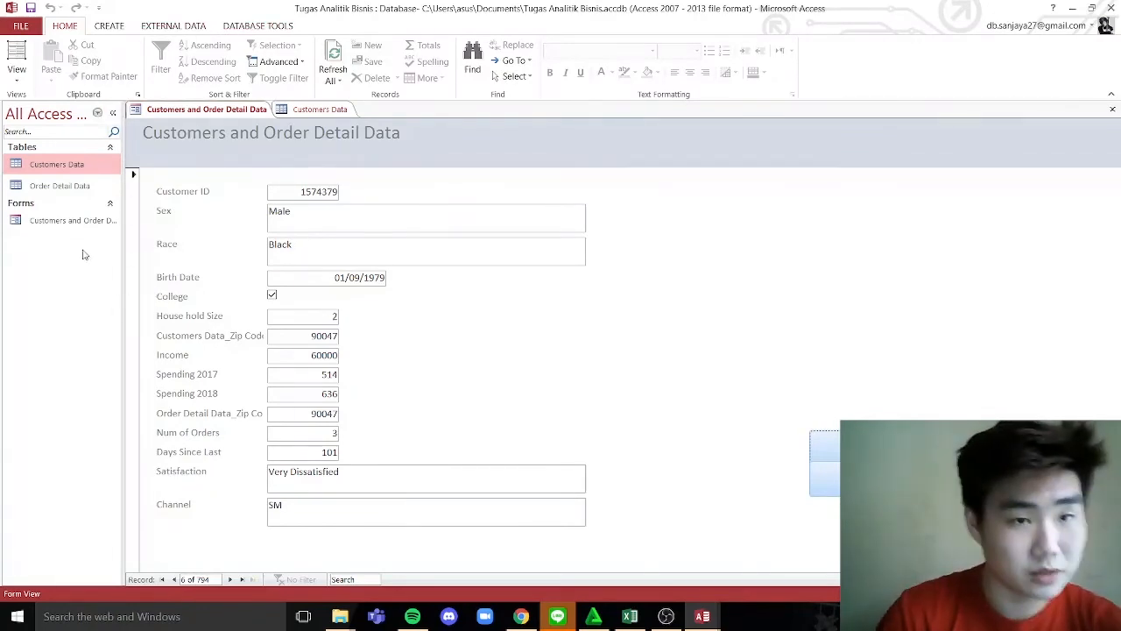
- Start a new query with the Simple Query Wizard
click(110, 25)
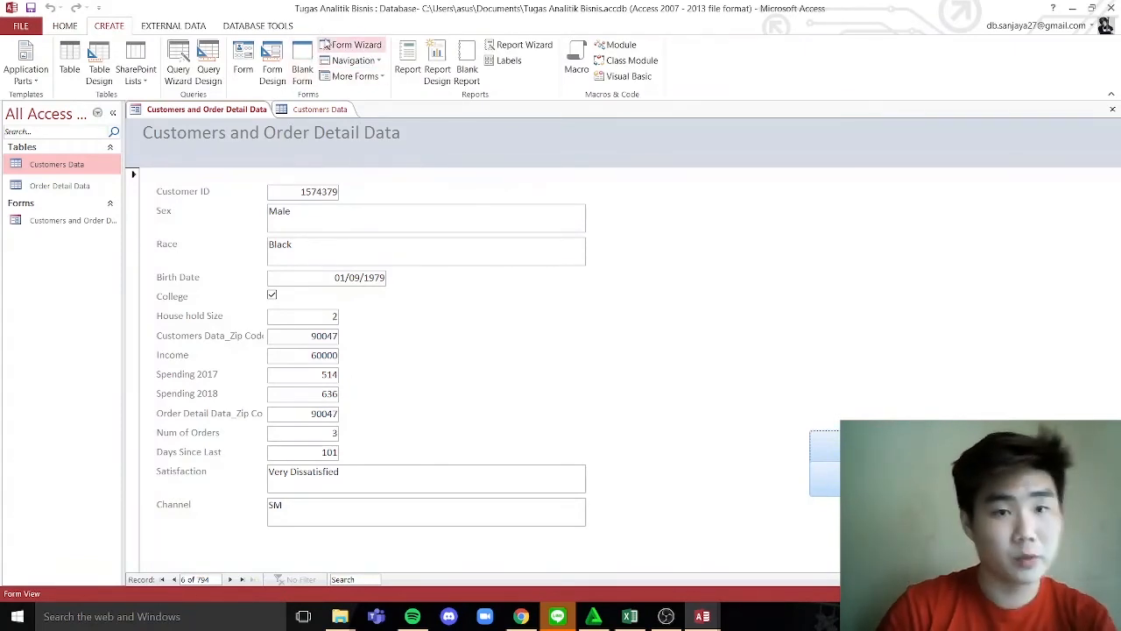
click(179, 77)
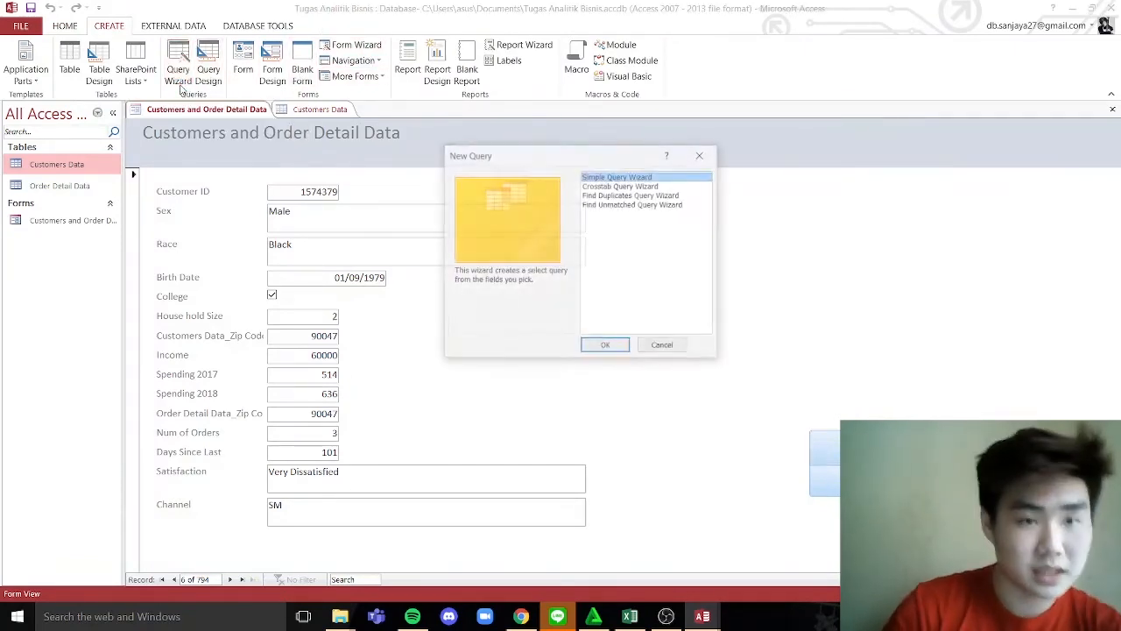
click(620, 293)
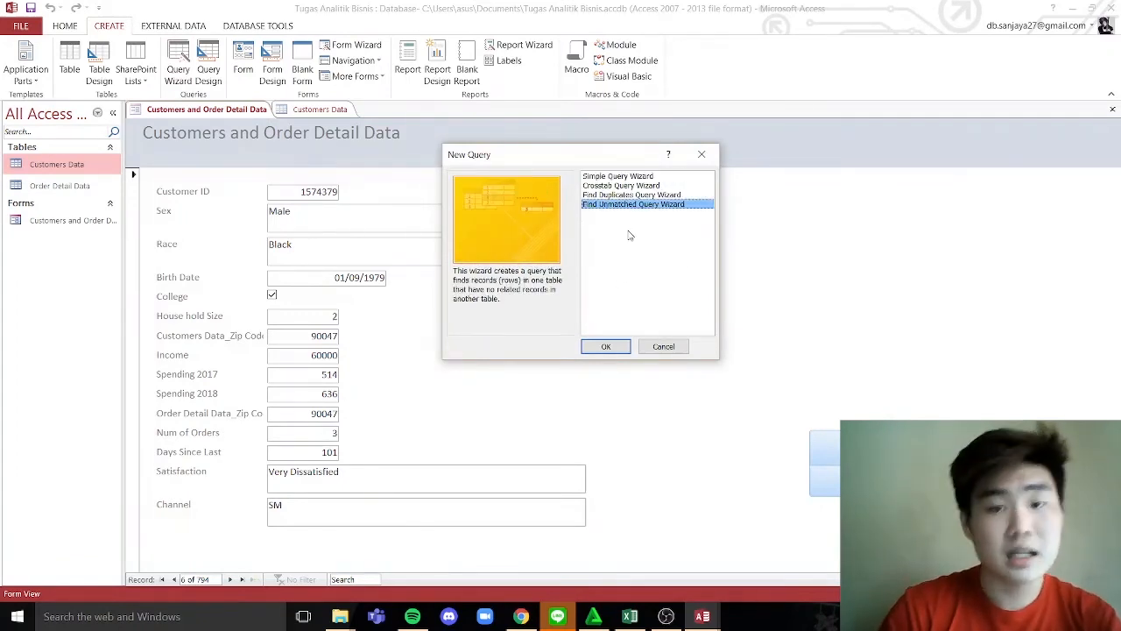
click(622, 177)
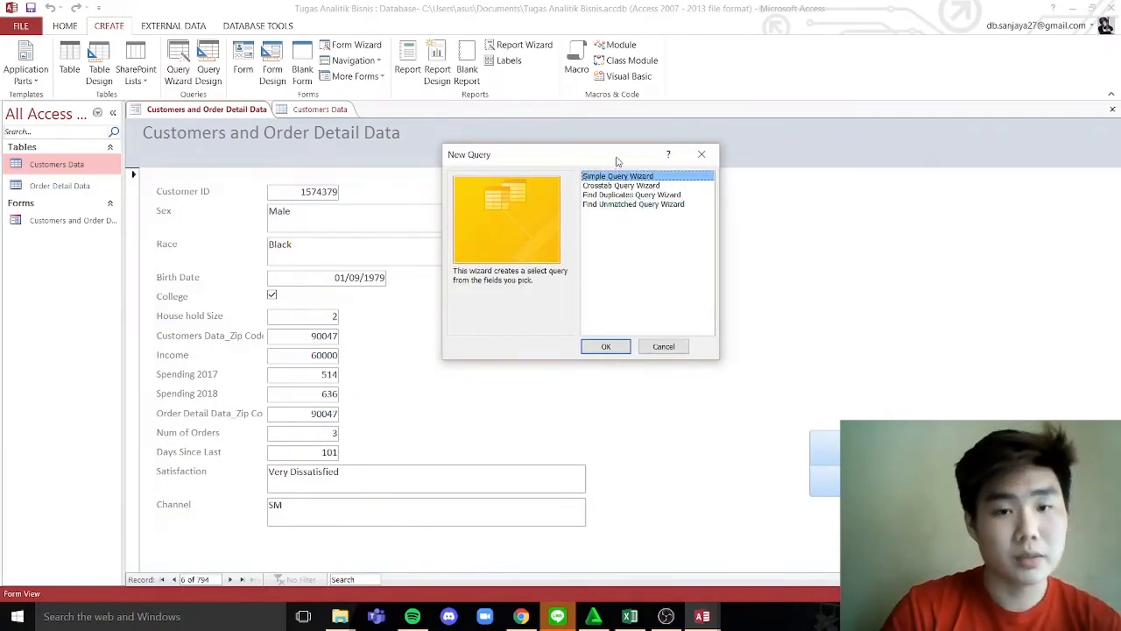
drag(618, 161, 658, 136)
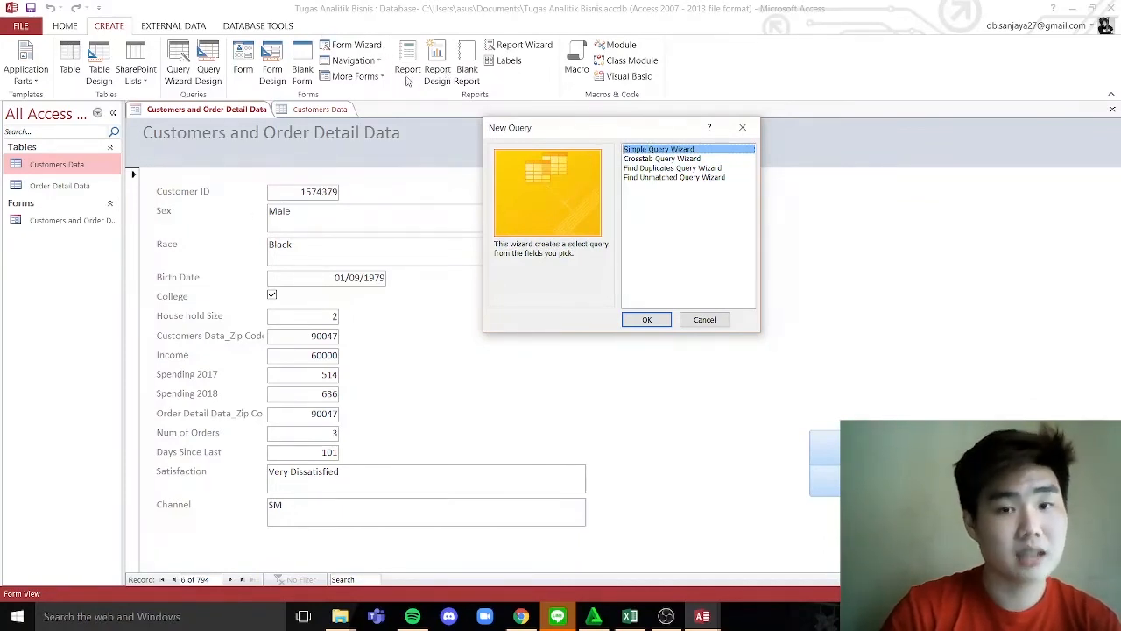
click(690, 233)
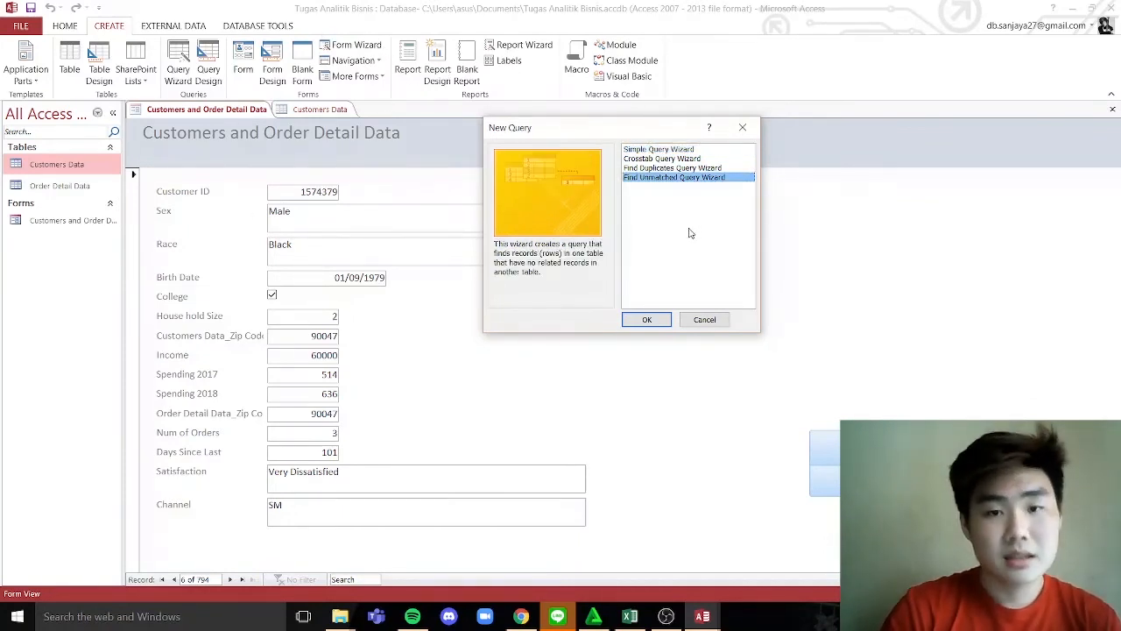
click(673, 151)
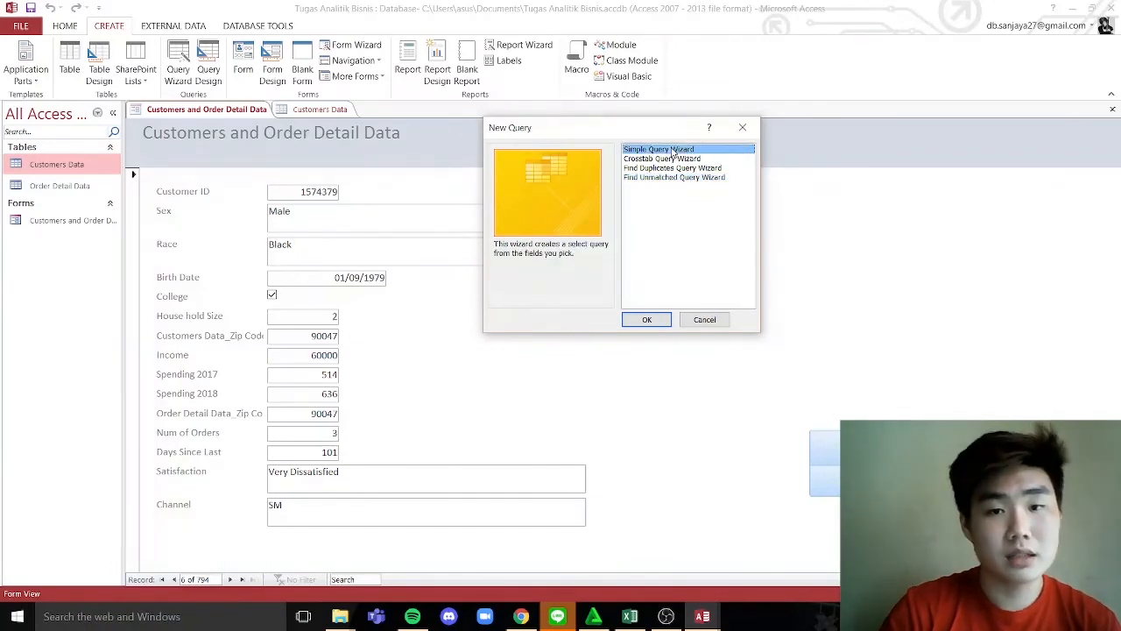
click(650, 319)
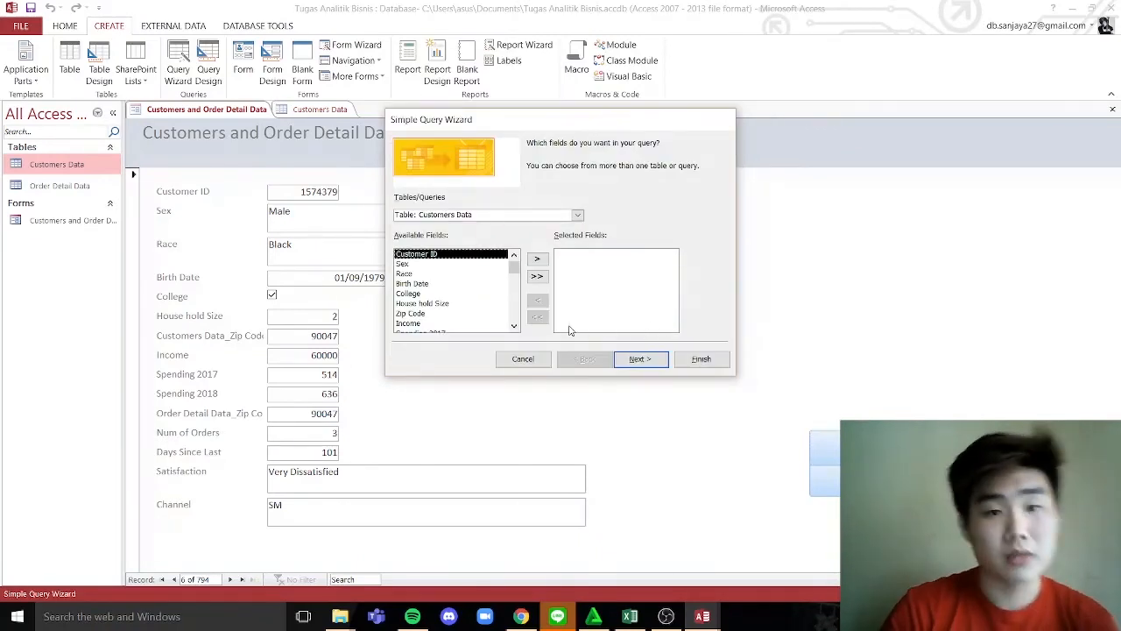
- Include all fields from the Customers Data and Order Detail Data tables in the query and continue to the title page
click(538, 277)
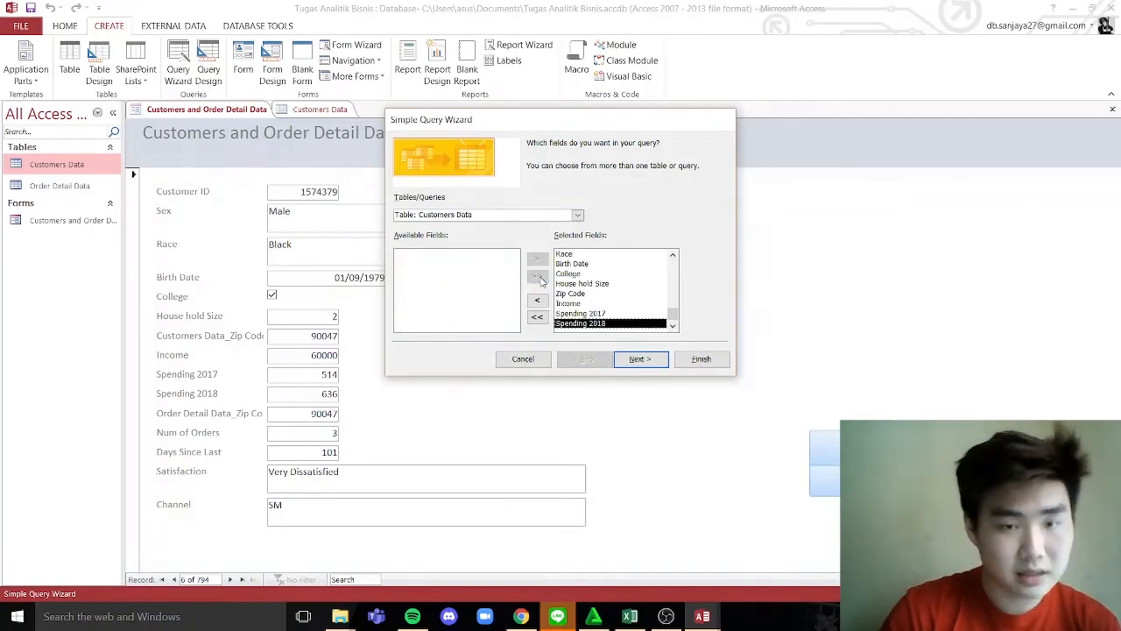
click(577, 215)
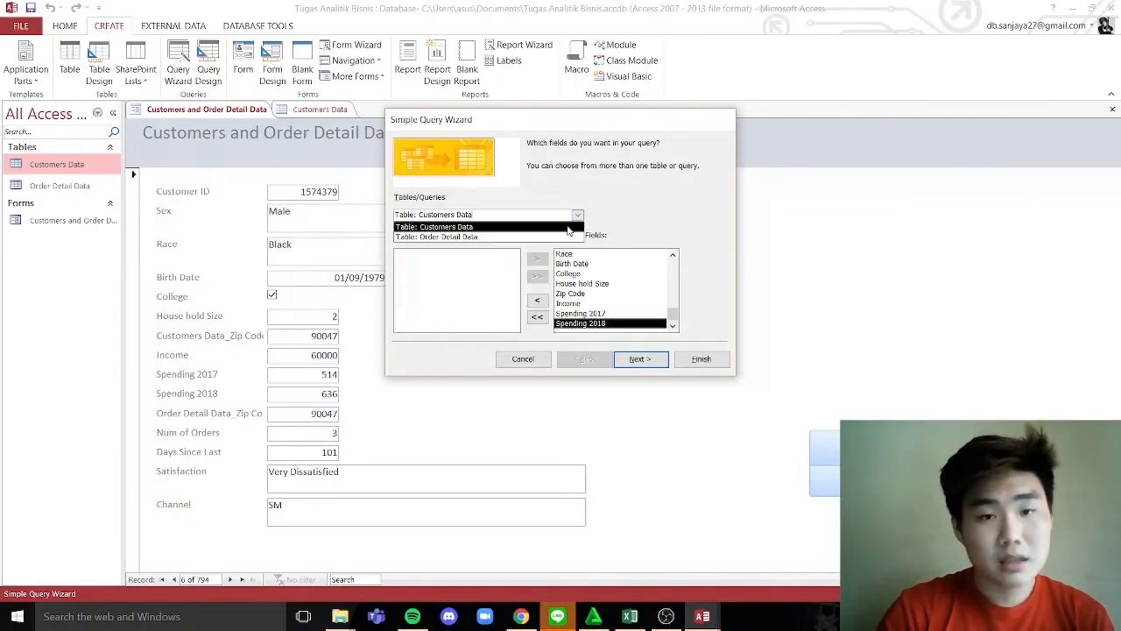
click(474, 241)
click(538, 277)
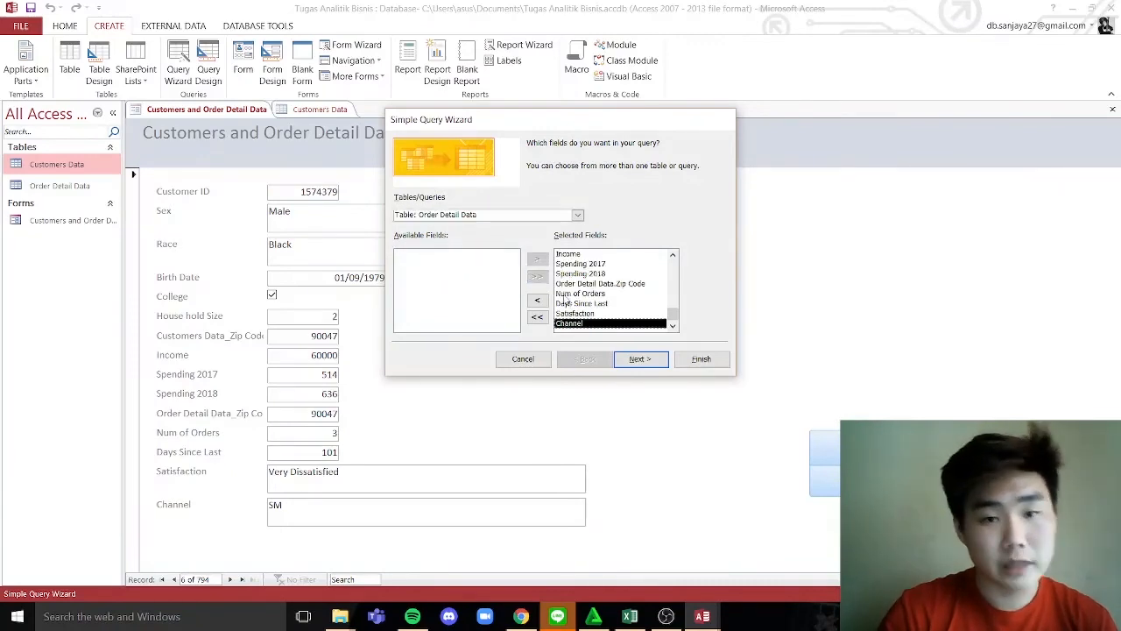
click(639, 359)
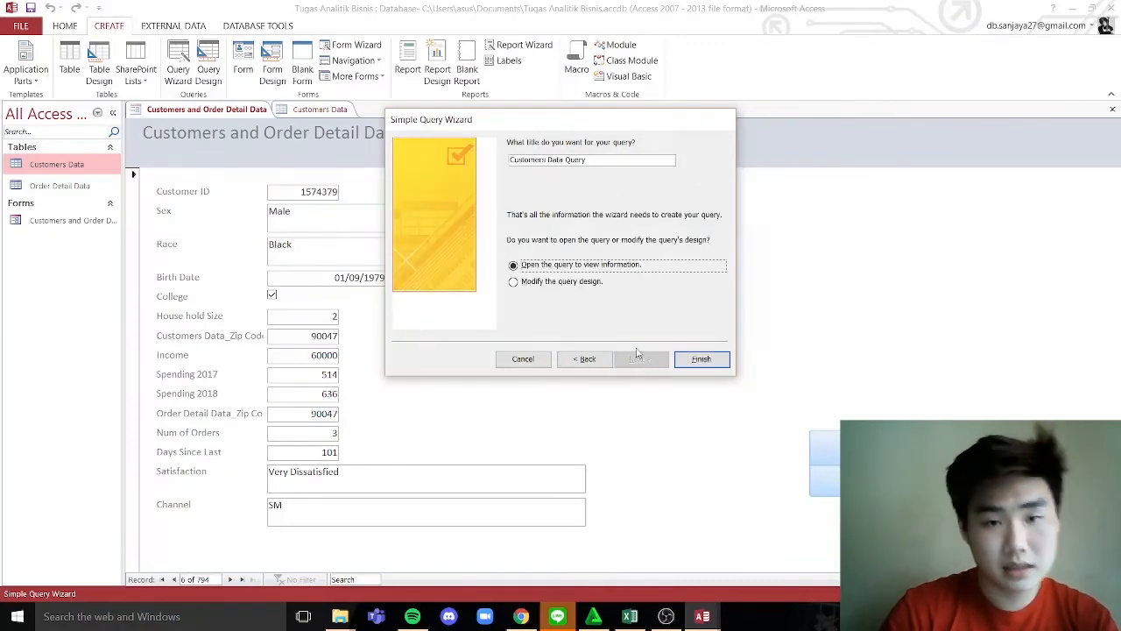
- Title the query "Customers and Order Detail Data Query"
click(552, 161)
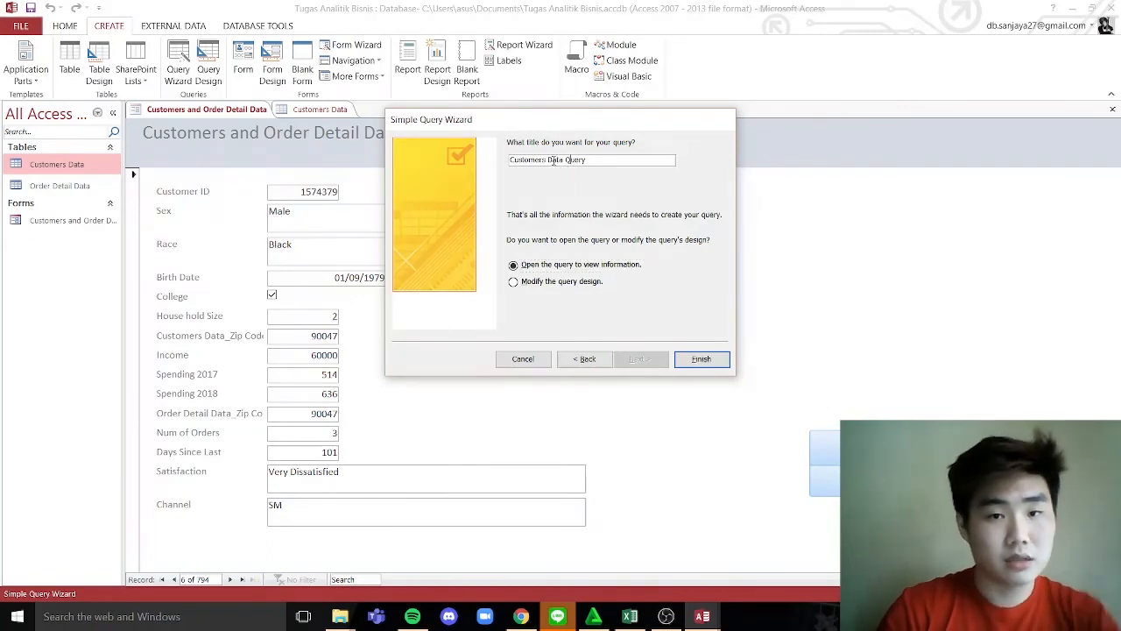
text(and)
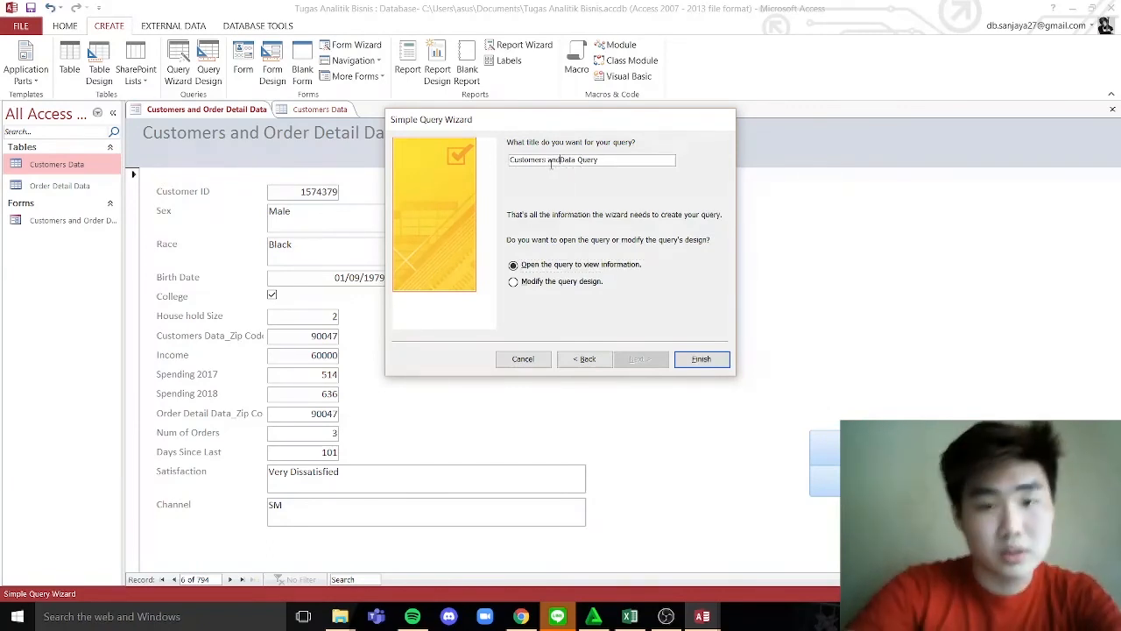
text( Order )
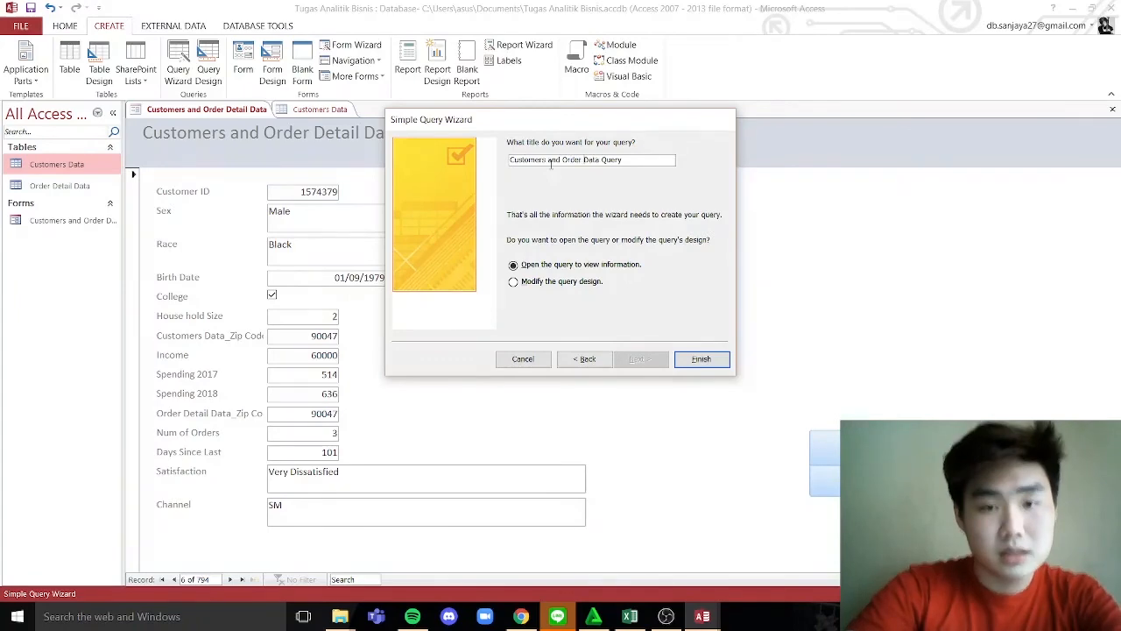
text(Detail)
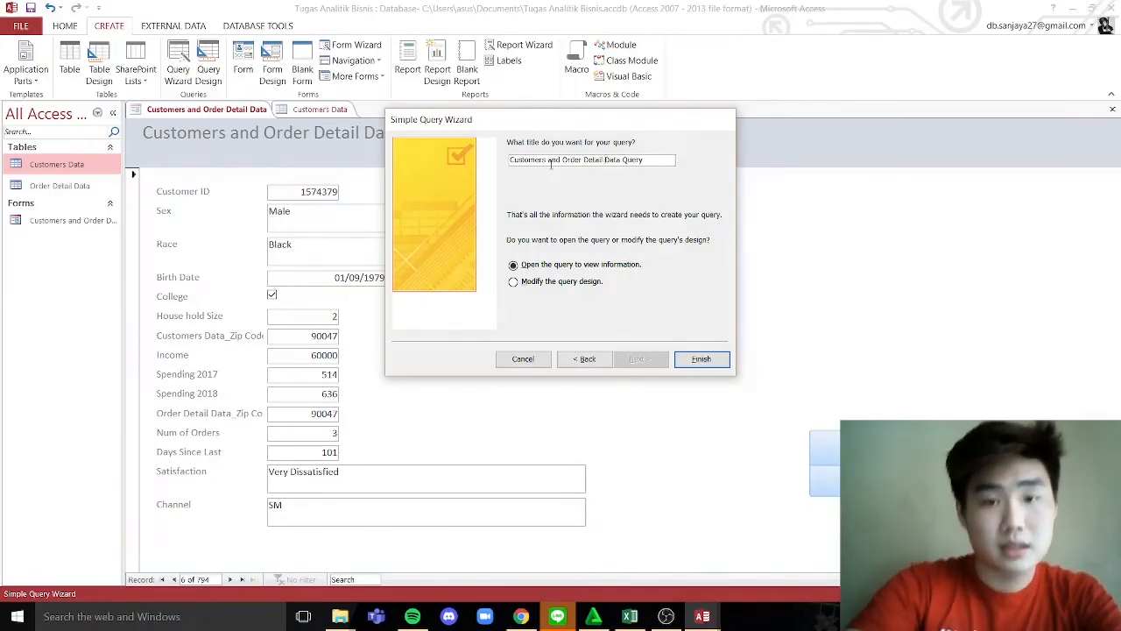
- Finish the query wizard with the option to open the query and view its information
click(703, 359)
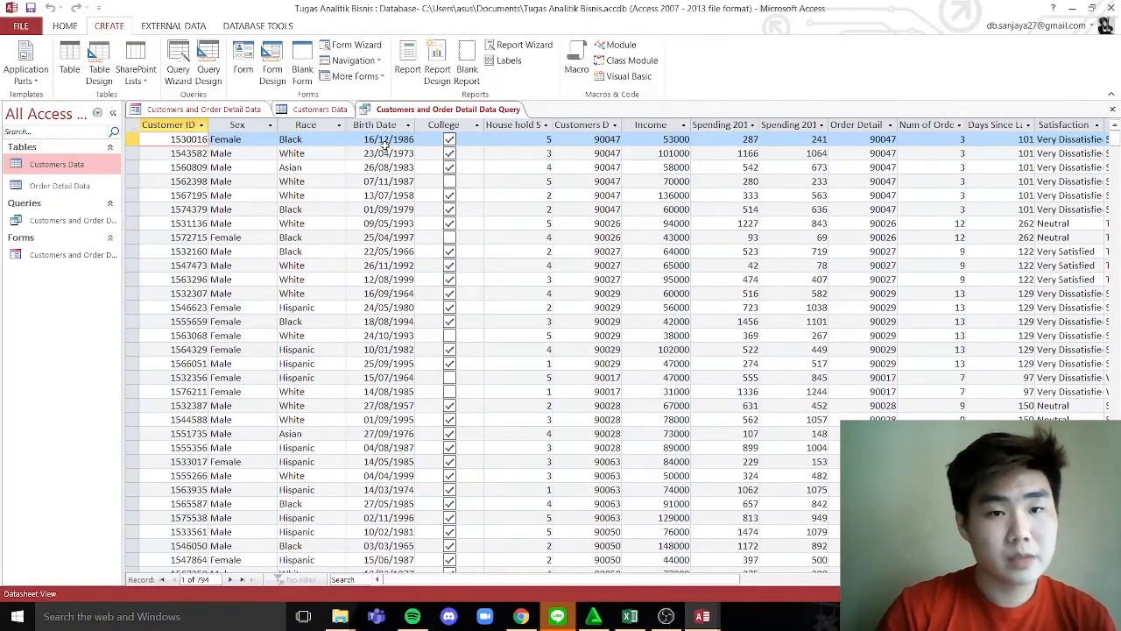
- Return to the Customers and Order Detail Data form and step back through the records to the first one
click(228, 109)
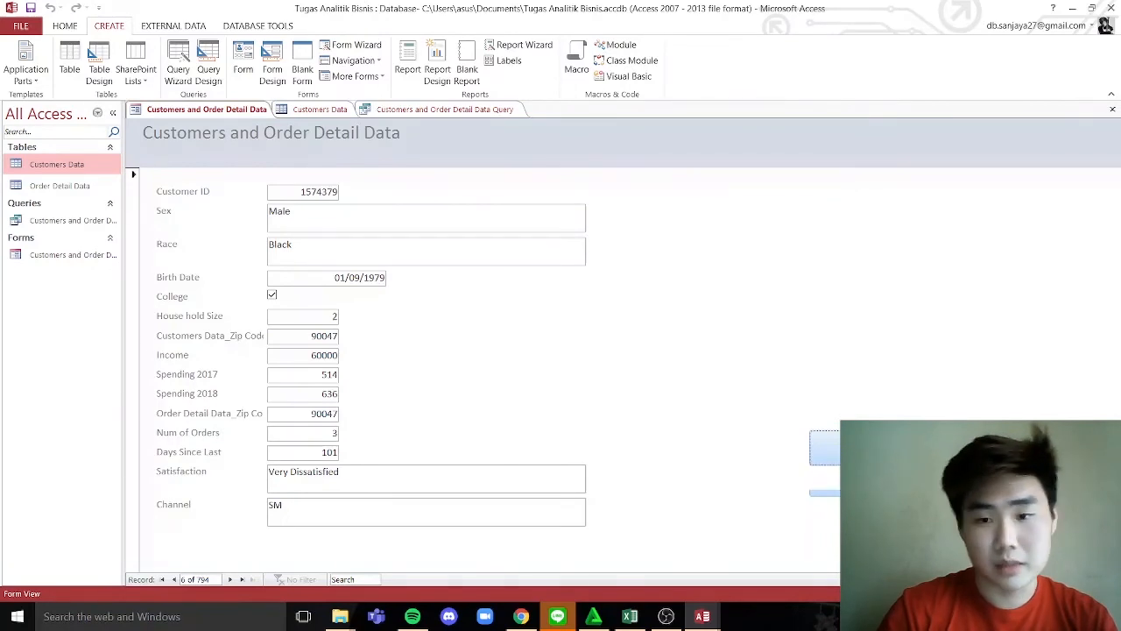
click(850, 462)
click(849, 463)
click(850, 463)
click(850, 462)
click(850, 463)
click(850, 462)
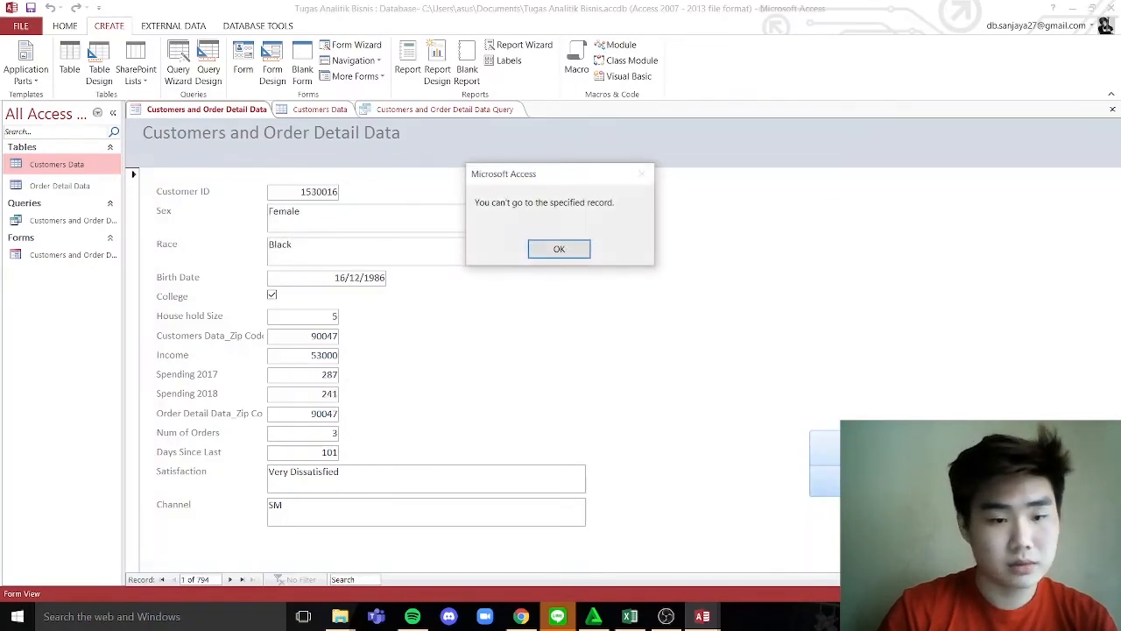
click(563, 248)
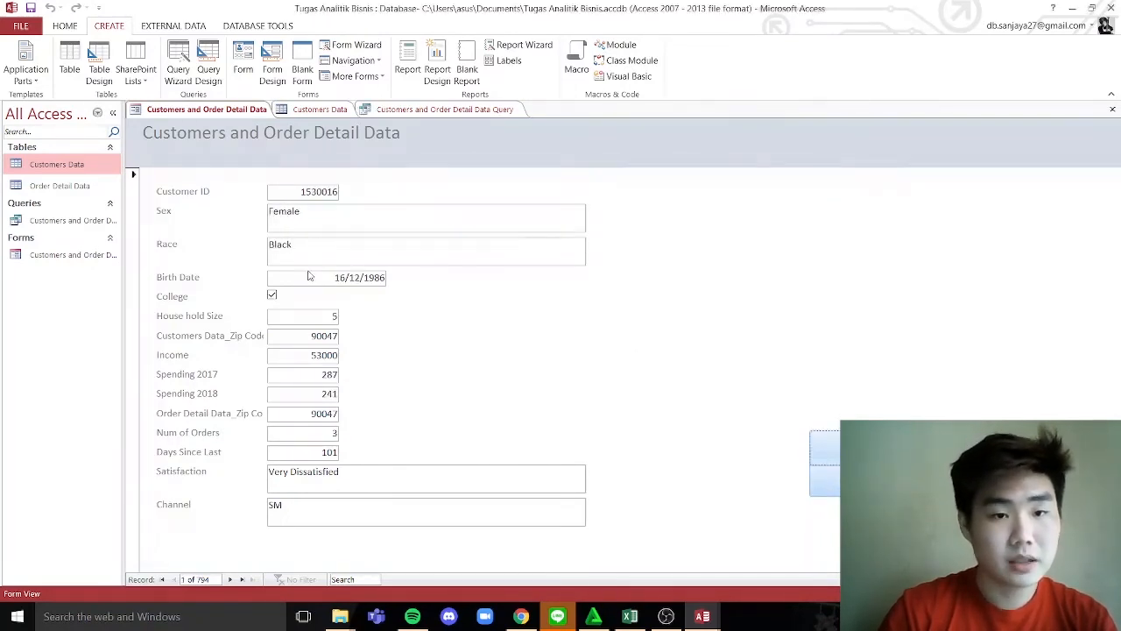
- Step forward through the form's records and compare them with the matching rows of the combined query
click(837, 474)
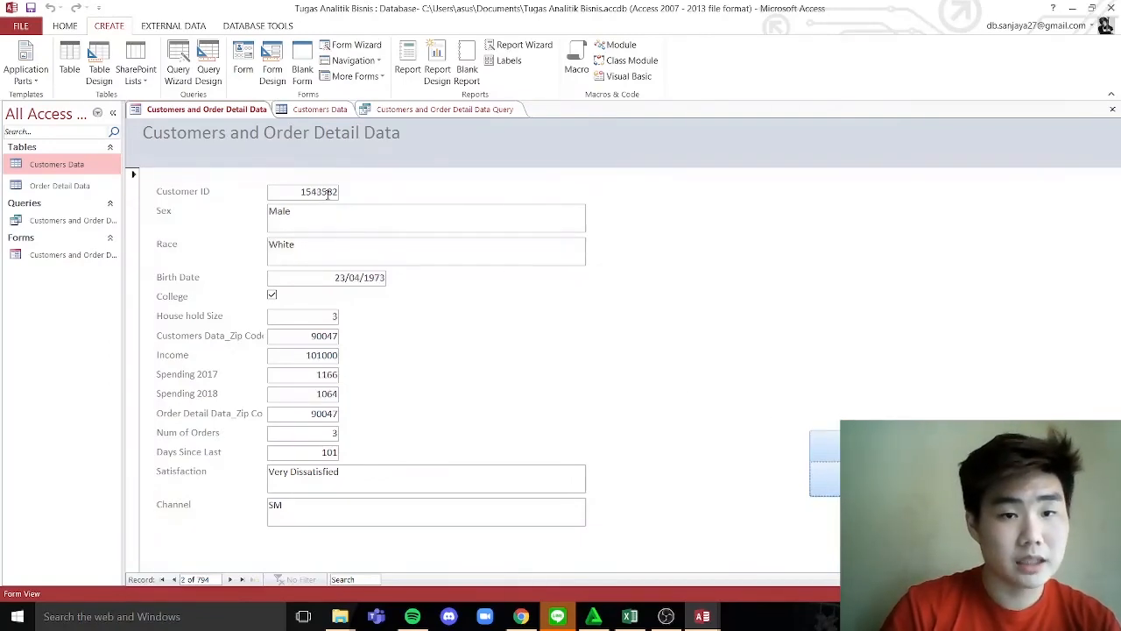
click(403, 109)
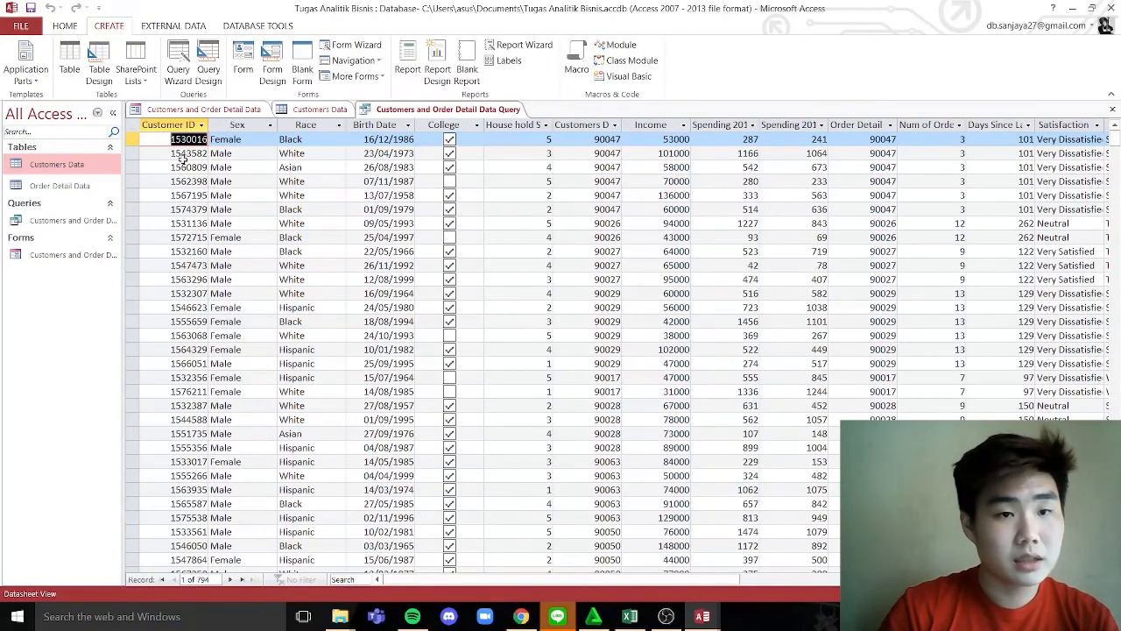
click(226, 110)
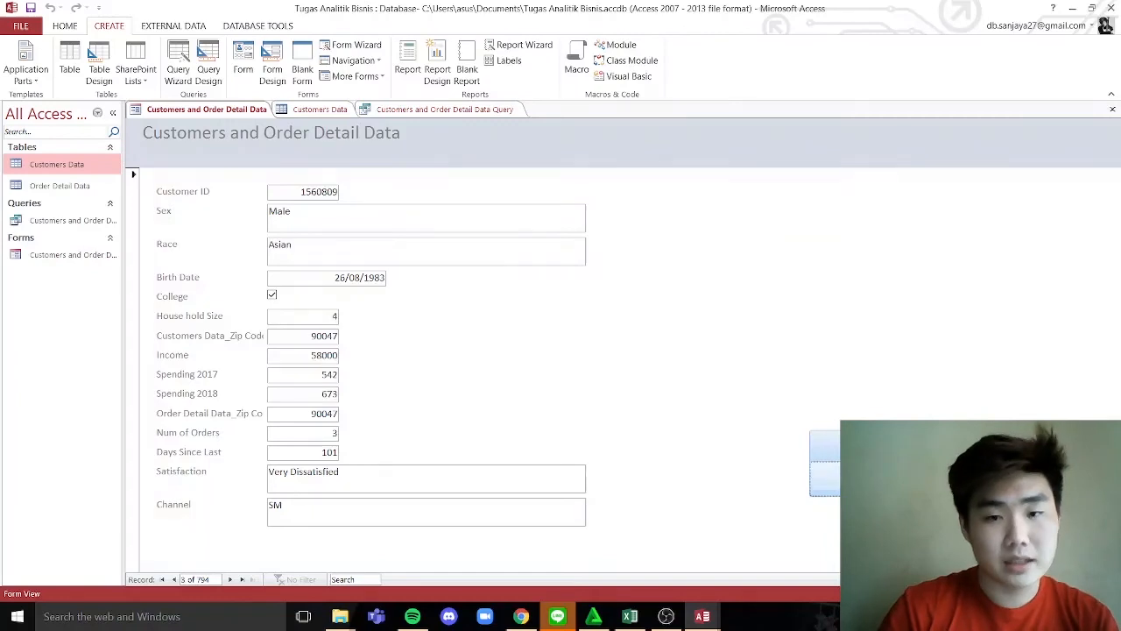
click(824, 475)
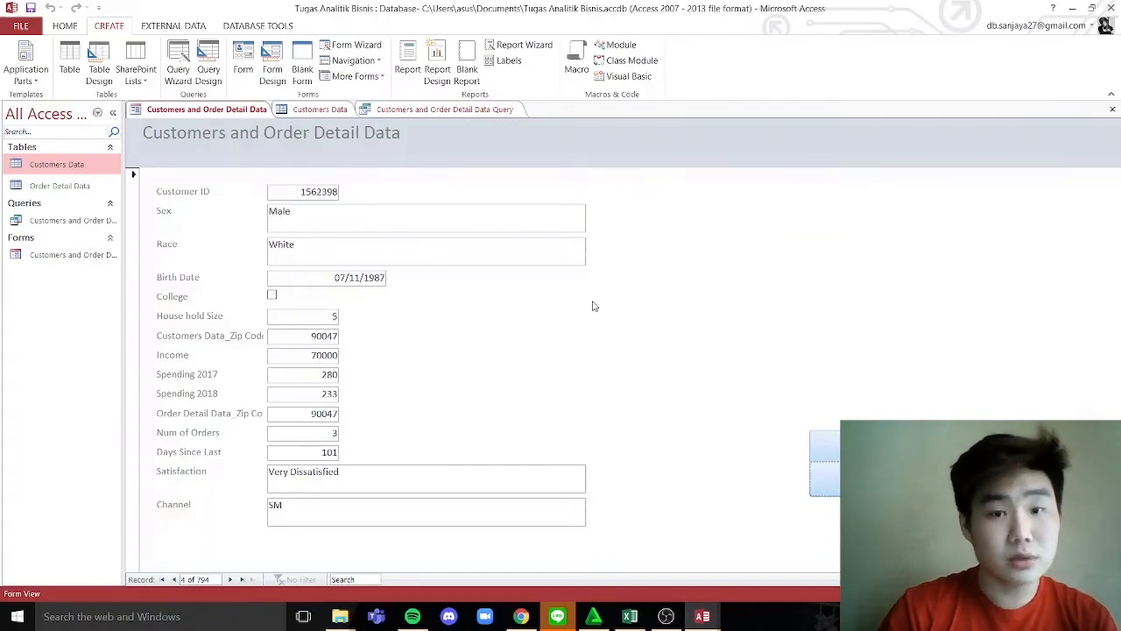
- Examine the customer and order rows in the Customers and Order Detail Data Query, ending at the first record
click(430, 111)
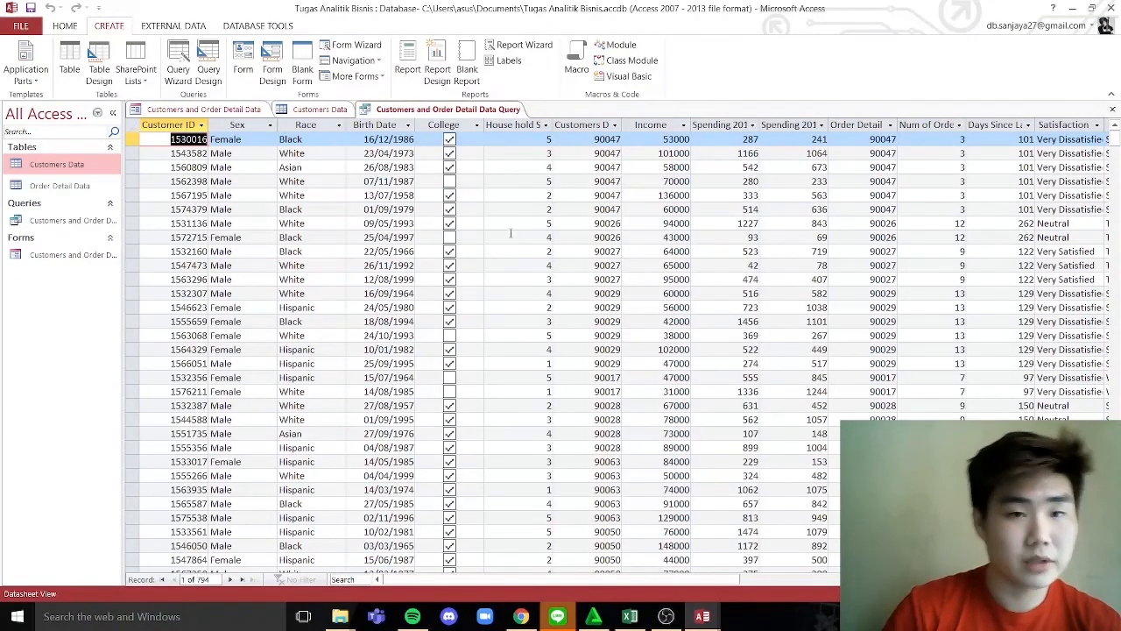
scroll(511, 233, down, 8)
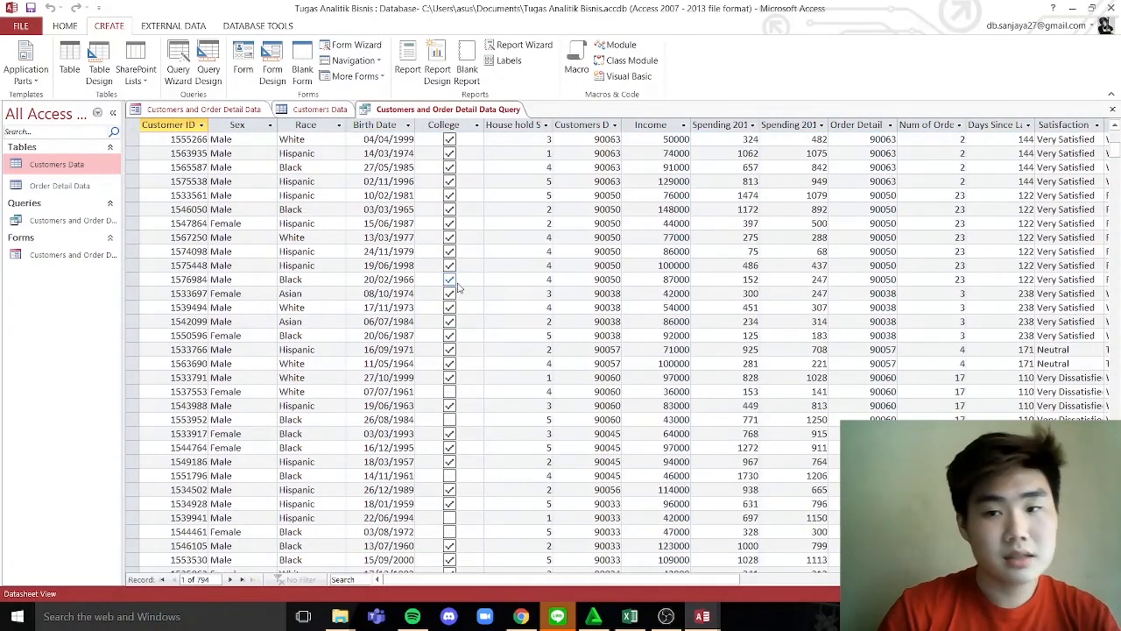
scroll(458, 288, down, 7)
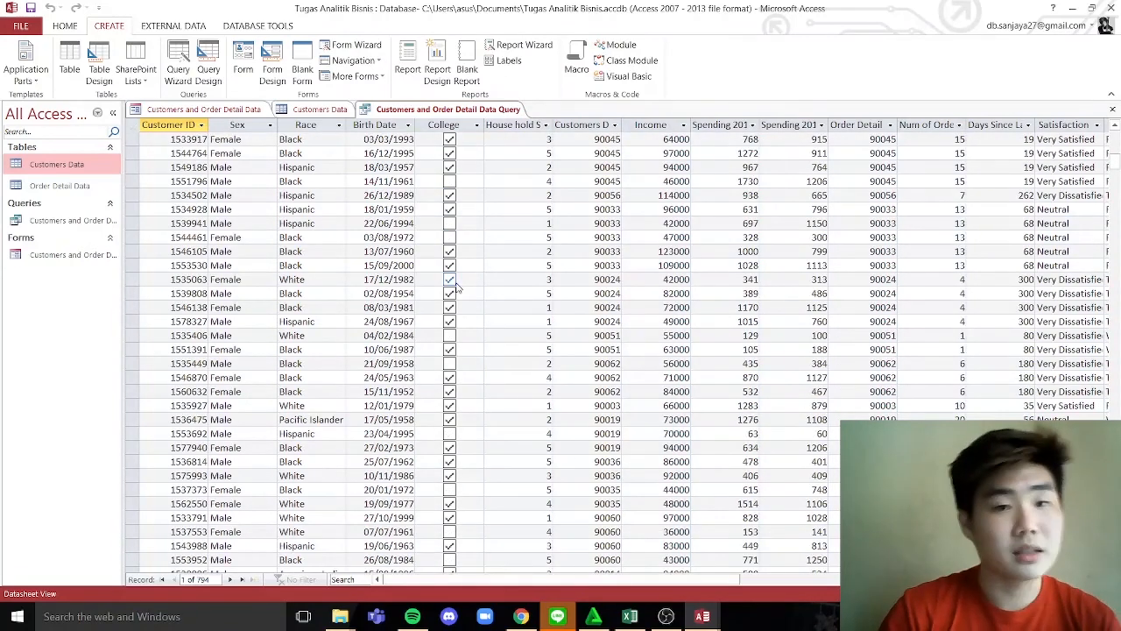
scroll(457, 288, up, 15)
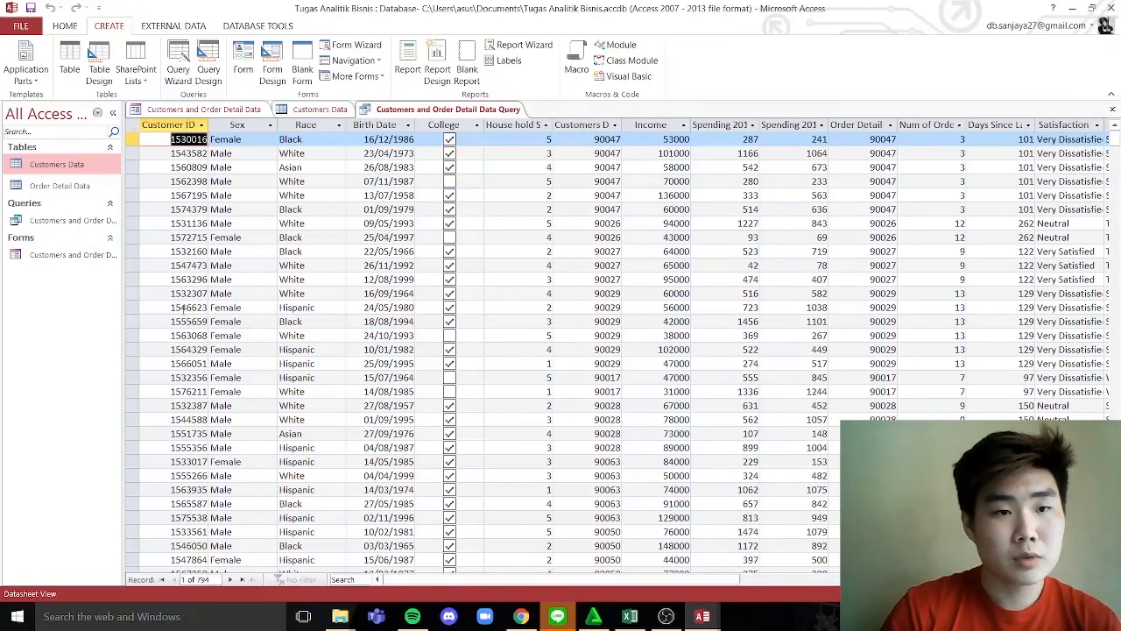
mouse_move(677, 611)
click(676, 574)
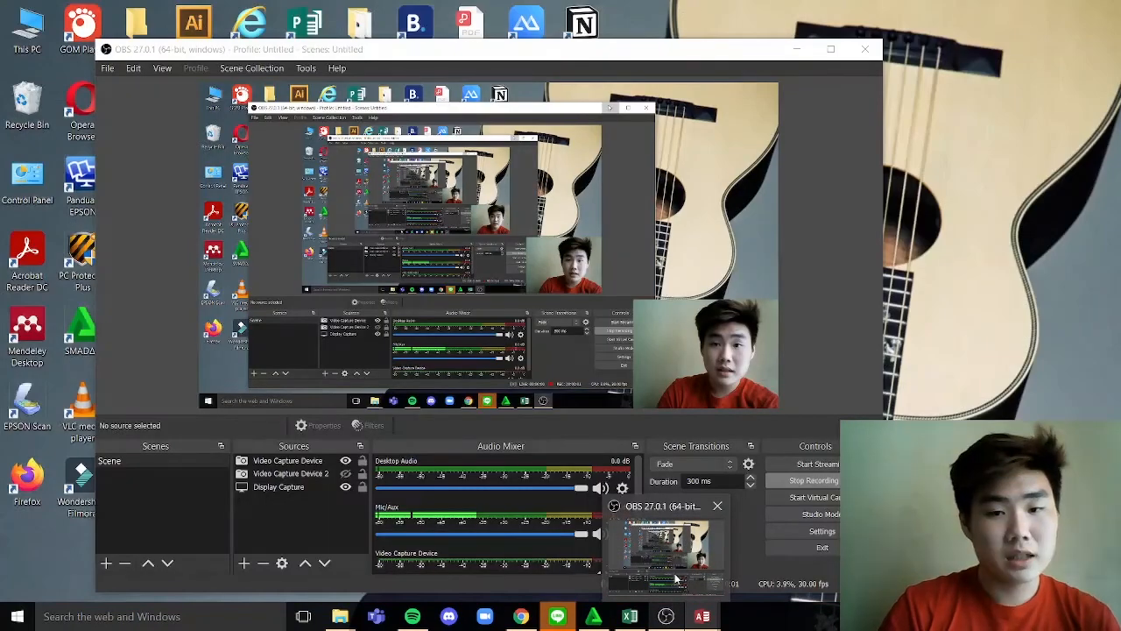